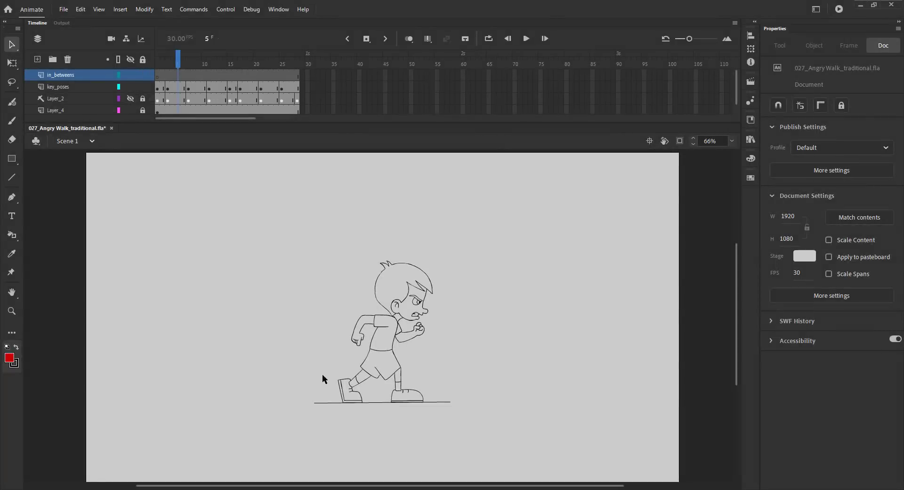
- Save, add blank keyframes at frame 5 on the in_betweens and key_poses layers, and enable onion skinning there
{"action": "key", "text": "ctrl+s"}
{"action": "left_click", "coordinate": [183, 88]}
{"action": "key", "text": "F7"}
{"action": "left_click", "coordinate": [198, 68]}
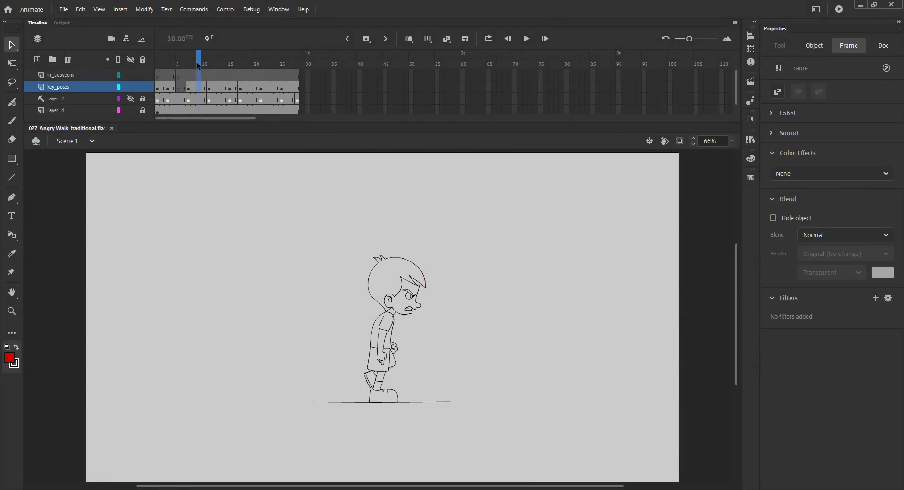
{"action": "key", "text": "F7"}
{"action": "left_click", "coordinate": [179, 62]}
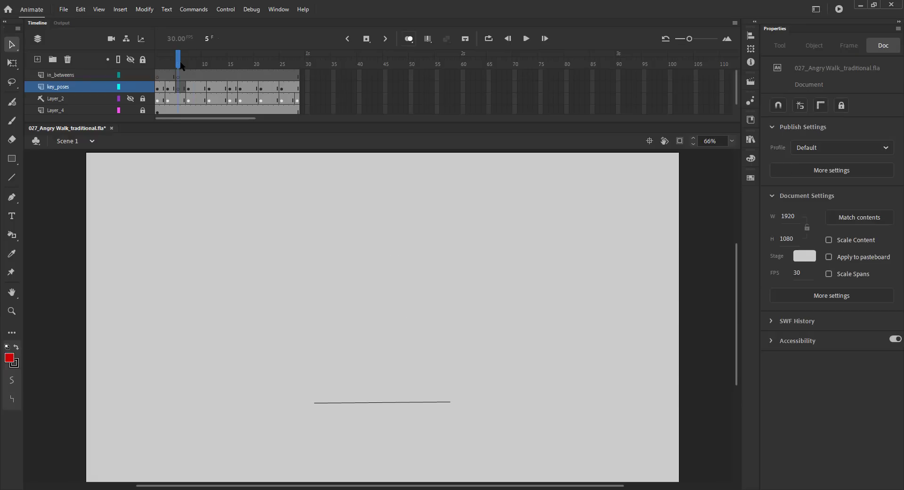
{"action": "key", "text": "z"}
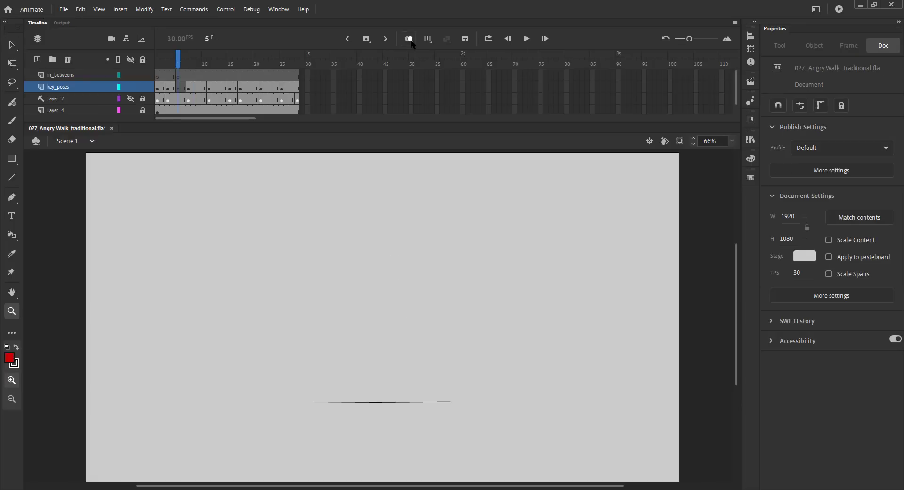
{"action": "left_click", "coordinate": [409, 38]}
- Trace the hair tuft, crown and pointed fringe over the onion-skinned head with the red Classic Brush
{"action": "left_click_drag", "start_coordinate": [340, 253], "coordinate": [439, 323]}
{"action": "key", "text": "b"}
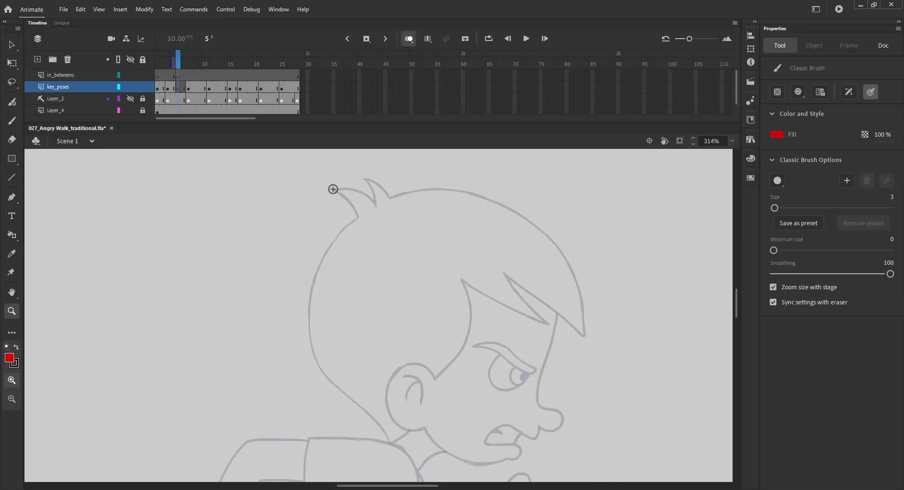
{"action": "left_click_drag", "start_coordinate": [333, 189], "coordinate": [357, 218]}
{"action": "mouse_move", "coordinate": [366, 180]}
{"action": "left_mouse_down"}
{"action": "mouse_move", "coordinate": [391, 199]}
{"action": "mouse_move", "coordinate": [363, 177]}
{"action": "mouse_move", "coordinate": [390, 196]}
{"action": "mouse_move", "coordinate": [441, 191]}
{"action": "mouse_move", "coordinate": [528, 221]}
{"action": "left_mouse_up"}
{"action": "mouse_move", "coordinate": [505, 205]}
{"action": "left_mouse_down"}
{"action": "mouse_move", "coordinate": [565, 259]}
{"action": "mouse_move", "coordinate": [584, 333]}
{"action": "left_mouse_up"}
{"action": "key", "text": "ctrl+z"}
{"action": "key", "text": "ctrl+z"}
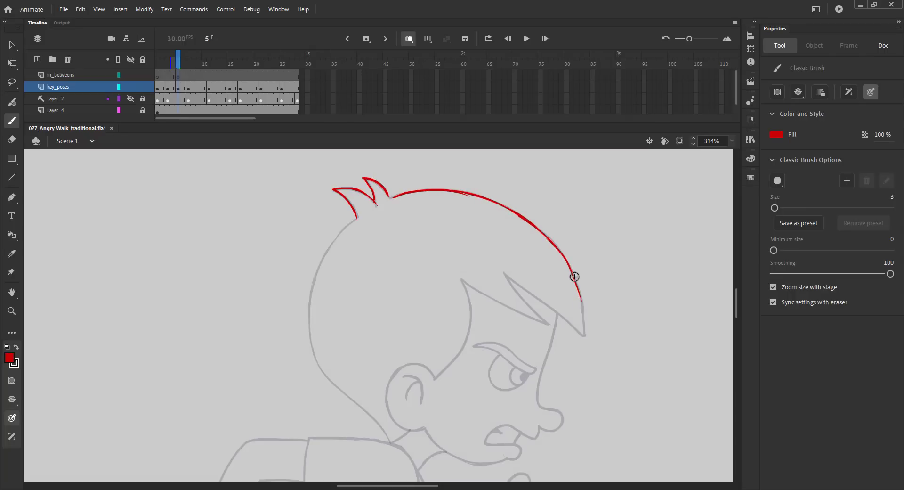
{"action": "left_click_drag", "start_coordinate": [574, 277], "coordinate": [586, 337]}
{"action": "left_click_drag", "start_coordinate": [506, 273], "coordinate": [561, 314]}
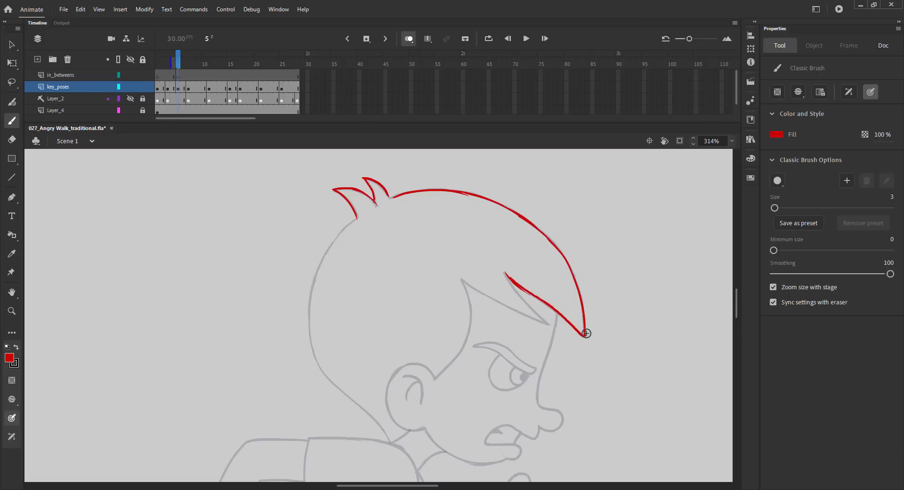
{"action": "left_click_drag", "start_coordinate": [461, 278], "coordinate": [512, 308]}
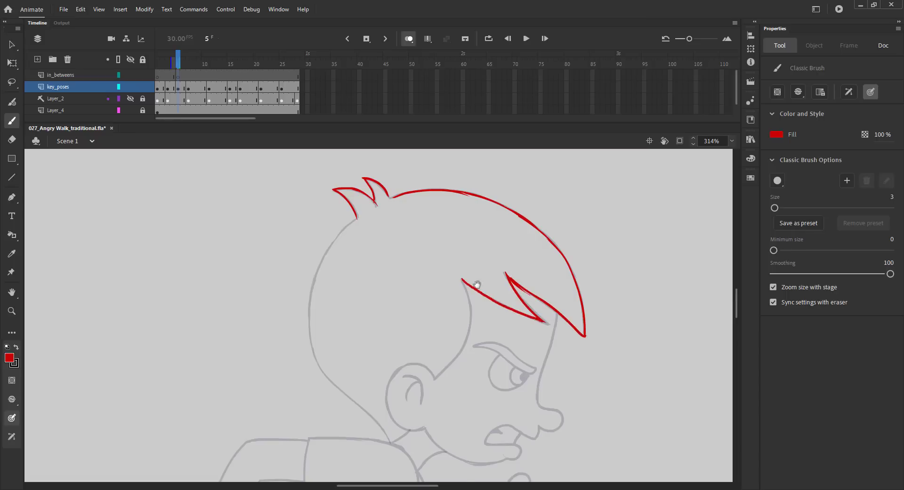
- Trace the sideburn and the ear of the onion-skinned head in red, saving the file along the way
{"action": "mouse_move", "coordinate": [477, 285]}
{"action": "left_mouse_down"}
{"action": "mouse_move", "coordinate": [515, 226]}
{"action": "mouse_move", "coordinate": [521, 283]}
{"action": "left_mouse_up"}
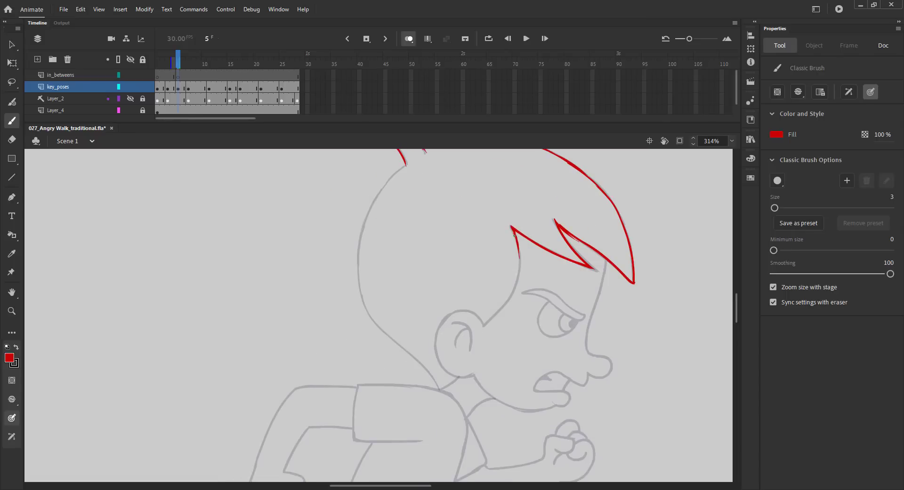
{"action": "key", "text": "ctrl+s"}
{"action": "left_click_drag", "start_coordinate": [486, 325], "coordinate": [485, 325]}
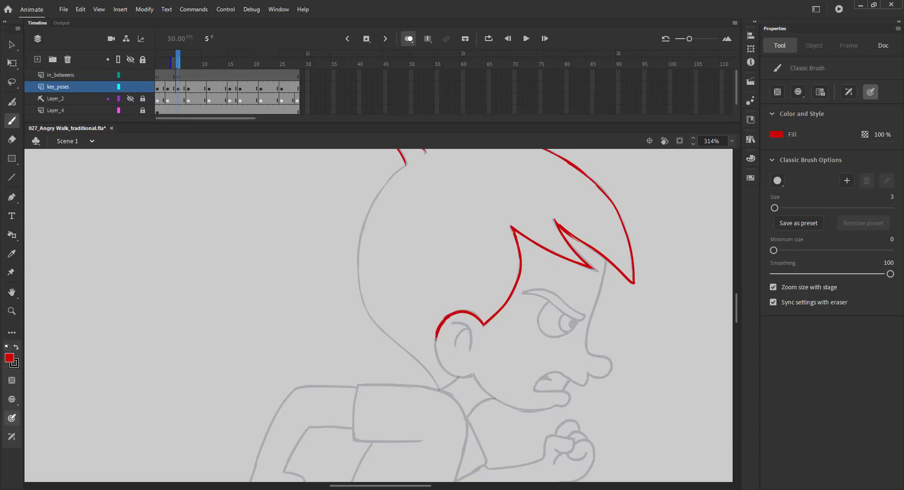
{"action": "left_click_drag", "start_coordinate": [462, 379], "coordinate": [474, 375]}
{"action": "key", "text": "ctrl+z"}
- Trace the back of the head from the hair tuft down to the neck and save the file
{"action": "left_click_drag", "start_coordinate": [399, 283], "coordinate": [427, 318]}
{"action": "left_click_drag", "start_coordinate": [434, 201], "coordinate": [400, 239]}
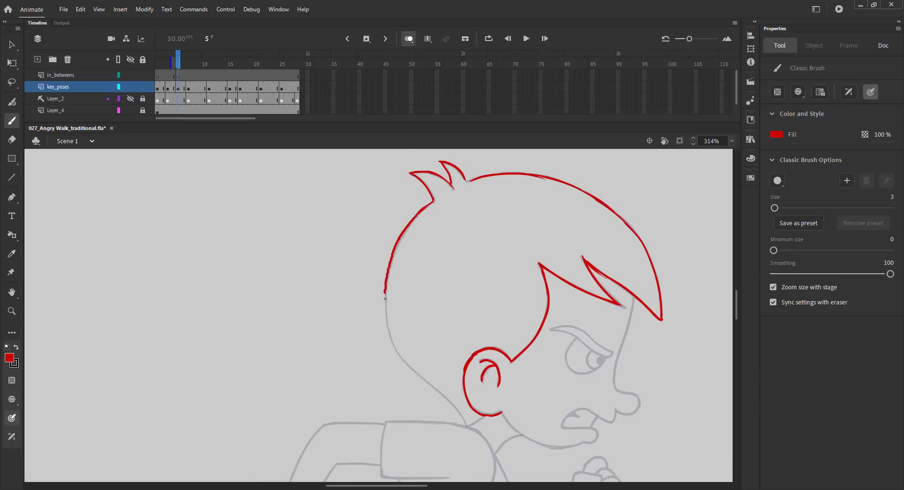
{"action": "mouse_move", "coordinate": [385, 298]}
{"action": "left_mouse_down"}
{"action": "mouse_move", "coordinate": [402, 360]}
{"action": "mouse_move", "coordinate": [395, 351]}
{"action": "mouse_move", "coordinate": [431, 385]}
{"action": "left_mouse_up"}
{"action": "key", "text": "ctrl+z"}
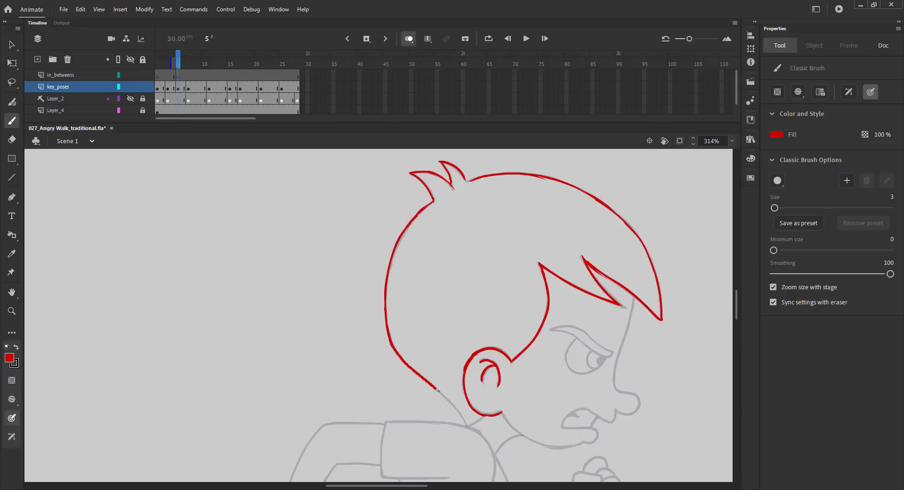
{"action": "key", "text": "ctrl+s"}
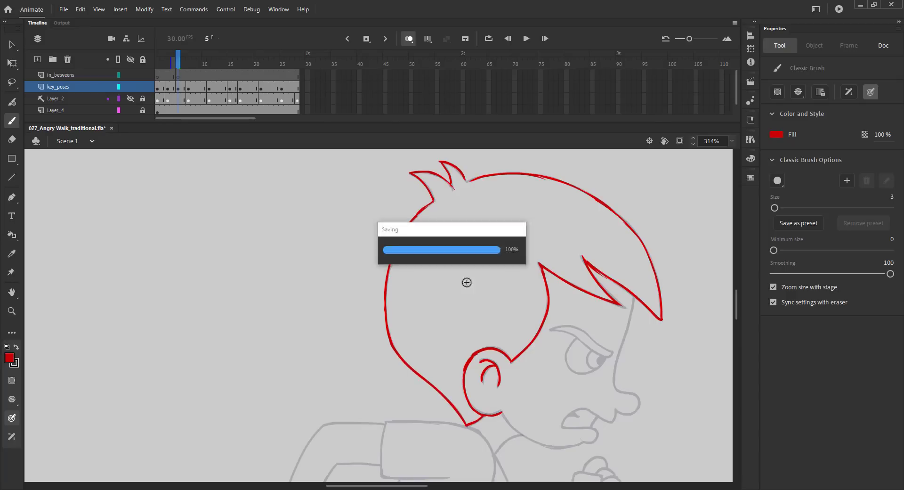
- Trace the face profile from the forehead down around the nose to the upper lip, saving the file along the way
{"action": "scroll", "coordinate": [604, 236], "scroll_direction": "down", "scroll_amount": 2}
{"action": "scroll", "coordinate": [604, 236], "scroll_direction": "right", "scroll_amount": 1}
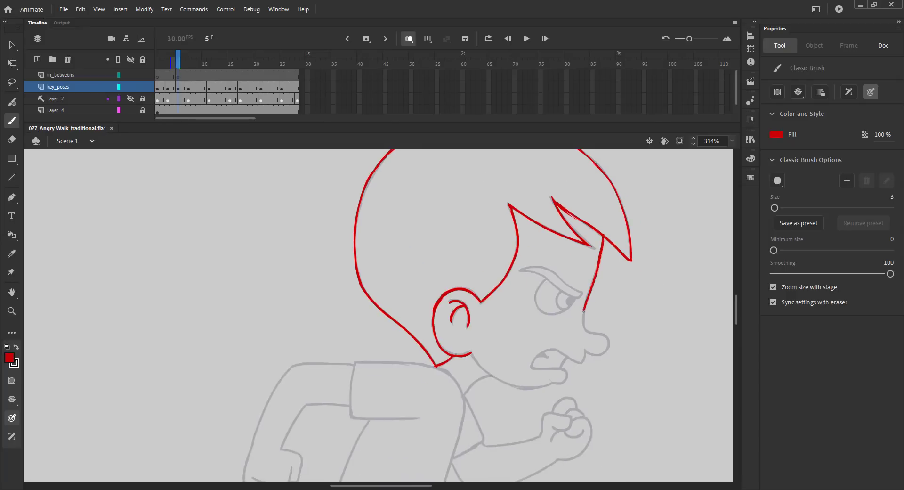
{"action": "left_click_drag", "start_coordinate": [584, 311], "coordinate": [591, 334]}
{"action": "key", "text": "ctrl+z"}
{"action": "key", "text": "ctrl+s"}
{"action": "key", "text": "z"}
{"action": "left_click_drag", "start_coordinate": [484, 308], "coordinate": [673, 424]}
{"action": "key", "text": "b"}
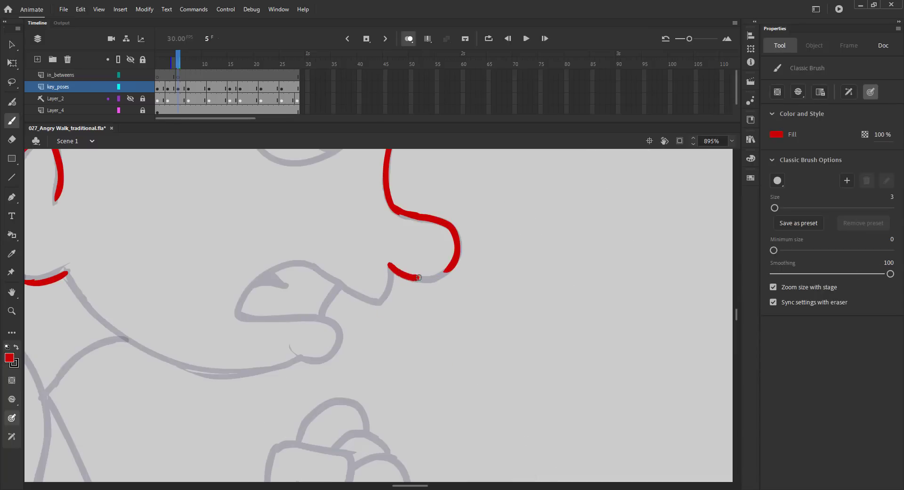
{"action": "mouse_move", "coordinate": [419, 277]}
{"action": "left_mouse_down"}
{"action": "mouse_move", "coordinate": [442, 265]}
{"action": "mouse_move", "coordinate": [389, 285]}
{"action": "left_mouse_up"}
{"action": "key", "text": "ctrl+z"}
- Trace the snarling mouth with its upper lip, lower lip, inner corner and teeth line in red
{"action": "left_click_drag", "start_coordinate": [291, 263], "coordinate": [362, 296]}
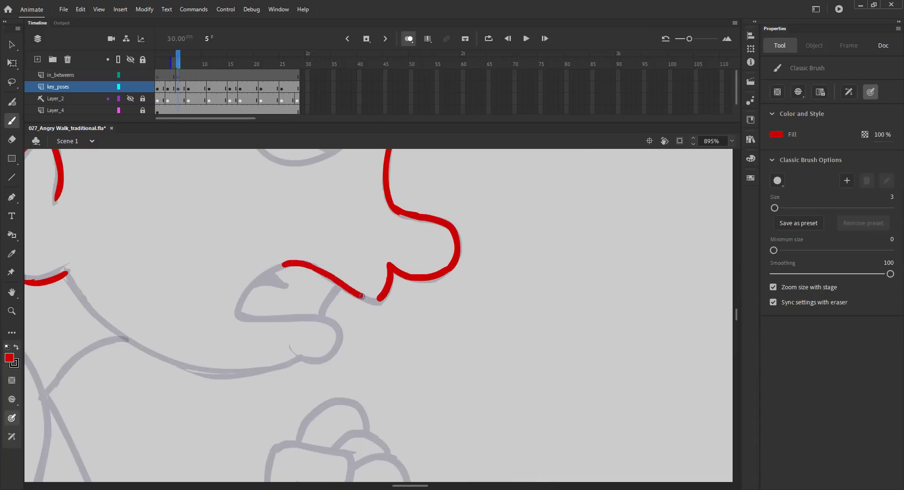
{"action": "mouse_move", "coordinate": [239, 315]}
{"action": "left_mouse_down"}
{"action": "mouse_move", "coordinate": [329, 320]}
{"action": "mouse_move", "coordinate": [339, 336]}
{"action": "mouse_move", "coordinate": [332, 348]}
{"action": "mouse_move", "coordinate": [297, 355]}
{"action": "left_mouse_up"}
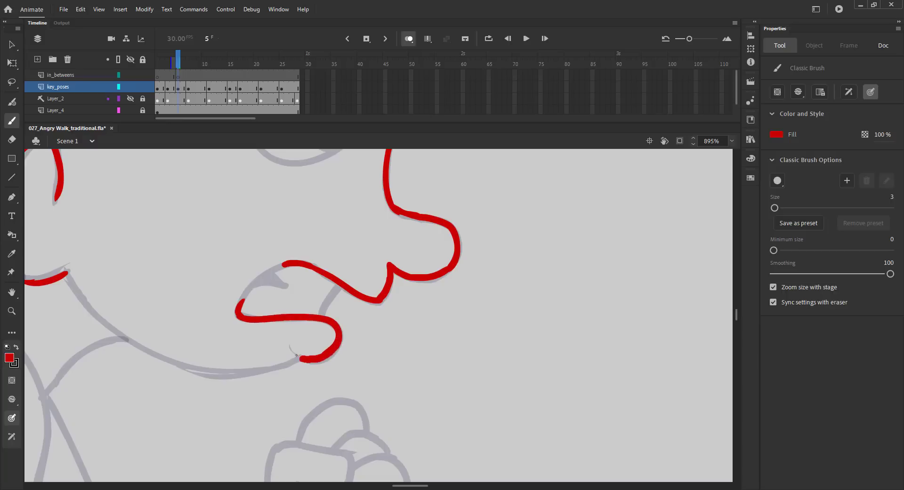
{"action": "left_click_drag", "start_coordinate": [240, 305], "coordinate": [282, 266]}
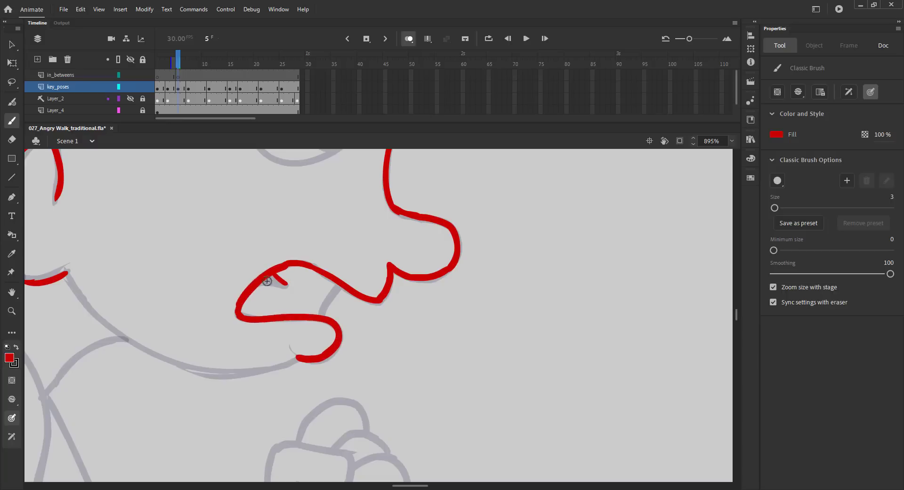
{"action": "left_click_drag", "start_coordinate": [344, 284], "coordinate": [323, 310]}
{"action": "key", "text": "ctrl+z"}
- Trace the jawline from the ear to the chin on a rotated stage, restore the full-stage view and save
{"action": "left_click_drag", "start_coordinate": [198, 280], "coordinate": [312, 254]}
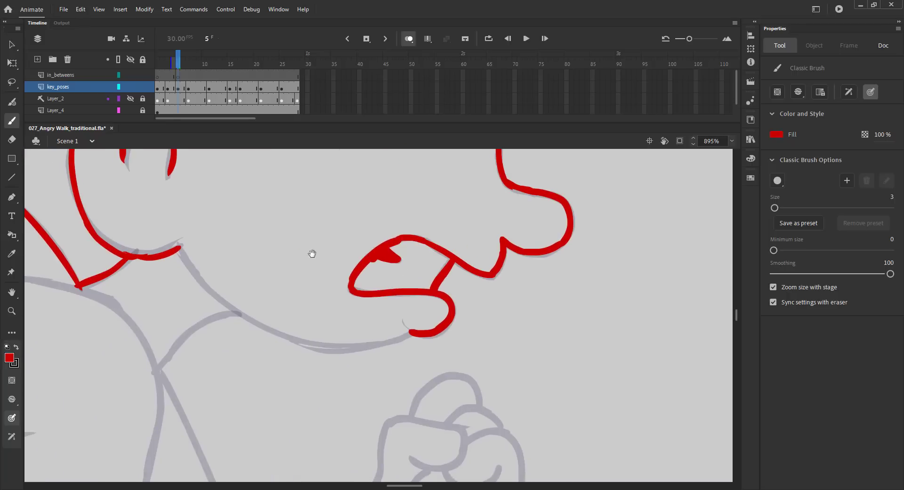
{"action": "mouse_move", "coordinate": [179, 247]}
{"action": "left_mouse_down"}
{"action": "mouse_move", "coordinate": [262, 330]}
{"action": "mouse_move", "coordinate": [215, 295]}
{"action": "mouse_move", "coordinate": [281, 336]}
{"action": "mouse_move", "coordinate": [328, 345]}
{"action": "mouse_move", "coordinate": [409, 336]}
{"action": "left_mouse_up"}
{"action": "key", "text": "ctrl+z"}
{"action": "key", "text": "ctrl+z"}
{"action": "mouse_move", "coordinate": [484, 296]}
{"action": "left_mouse_down"}
{"action": "mouse_move", "coordinate": [328, 397]}
{"action": "mouse_move", "coordinate": [264, 329]}
{"action": "left_mouse_up"}
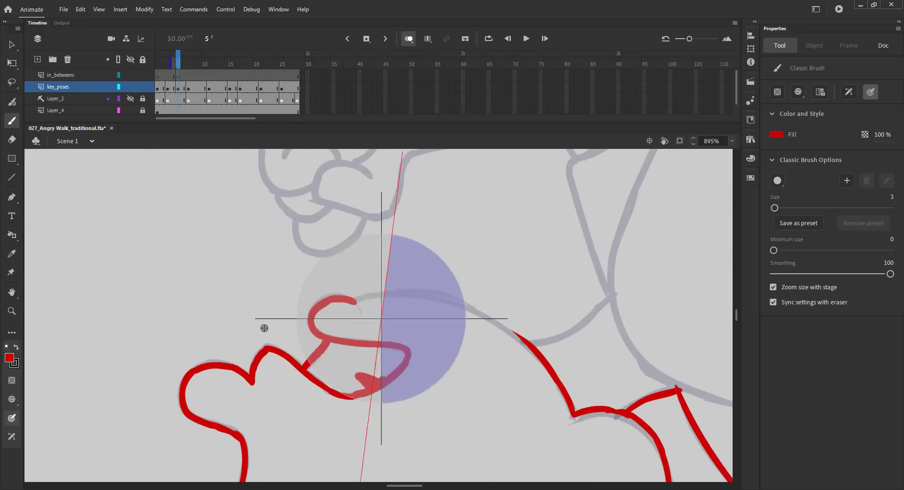
{"action": "mouse_move", "coordinate": [360, 299]}
{"action": "left_mouse_down"}
{"action": "mouse_move", "coordinate": [436, 296]}
{"action": "mouse_move", "coordinate": [538, 350]}
{"action": "left_mouse_up"}
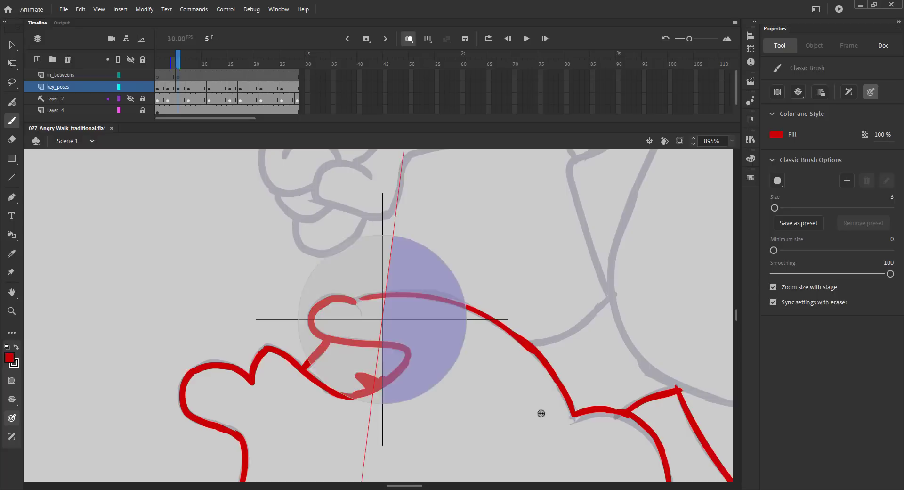
{"action": "mouse_move", "coordinate": [541, 414]}
{"action": "left_mouse_down"}
{"action": "mouse_move", "coordinate": [279, 320]}
{"action": "mouse_move", "coordinate": [293, 329]}
{"action": "left_mouse_up"}
{"action": "key", "text": "ctrl+2"}
{"action": "key", "text": "ctrl+s"}
- Trace the angry eyebrow, eye outline, iris and pupil in red over the onion-skinned face
{"action": "left_click_drag", "start_coordinate": [387, 287], "coordinate": [459, 327]}
{"action": "key", "text": "ctrl+z"}
{"action": "key", "text": "z"}
{"action": "left_click_drag", "start_coordinate": [255, 195], "coordinate": [466, 377]}
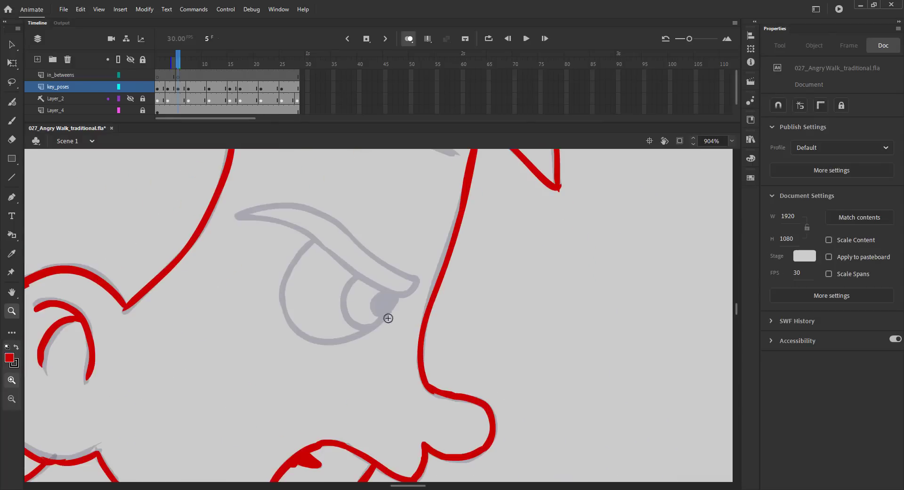
{"action": "key", "text": "b"}
{"action": "mouse_move", "coordinate": [236, 216]}
{"action": "left_mouse_down"}
{"action": "mouse_move", "coordinate": [286, 204]}
{"action": "mouse_move", "coordinate": [331, 215]}
{"action": "left_mouse_up"}
{"action": "key", "text": "ctrl+z"}
{"action": "mouse_move", "coordinate": [236, 216]}
{"action": "left_mouse_down"}
{"action": "mouse_move", "coordinate": [308, 207]}
{"action": "mouse_move", "coordinate": [415, 280]}
{"action": "mouse_move", "coordinate": [259, 218]}
{"action": "mouse_move", "coordinate": [297, 229]}
{"action": "mouse_move", "coordinate": [388, 290]}
{"action": "mouse_move", "coordinate": [418, 283]}
{"action": "mouse_move", "coordinate": [285, 193]}
{"action": "mouse_move", "coordinate": [295, 215]}
{"action": "left_mouse_up"}
{"action": "mouse_move", "coordinate": [363, 307]}
{"action": "left_mouse_down"}
{"action": "mouse_move", "coordinate": [389, 246]}
{"action": "mouse_move", "coordinate": [441, 282]}
{"action": "mouse_move", "coordinate": [445, 327]}
{"action": "left_mouse_up"}
{"action": "mouse_move", "coordinate": [358, 345]}
{"action": "left_mouse_down"}
{"action": "mouse_move", "coordinate": [402, 353]}
{"action": "mouse_move", "coordinate": [439, 335]}
{"action": "mouse_move", "coordinate": [445, 316]}
{"action": "left_mouse_up"}
{"action": "left_click_drag", "start_coordinate": [416, 268], "coordinate": [379, 287]}
- Group the traced red head and move it in place from key_poses to frame 5 of the in_betweens layer
{"action": "left_click_drag", "start_coordinate": [383, 249], "coordinate": [476, 326]}
{"action": "key", "text": "ctrl+2"}
{"action": "key", "text": "v"}
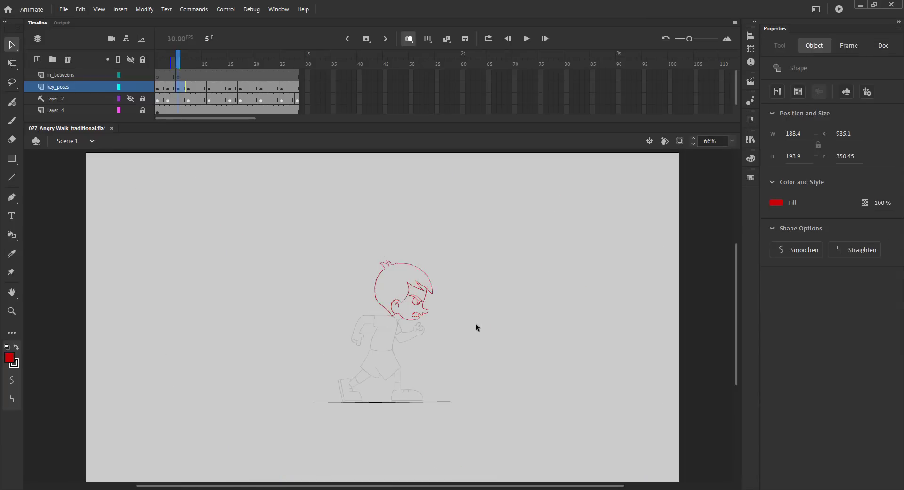
{"action": "key", "text": "ctrl+g"}
{"action": "key", "text": "ctrl+x"}
{"action": "left_click", "coordinate": [179, 77]}
{"action": "key", "text": "ctrl+shift+v"}
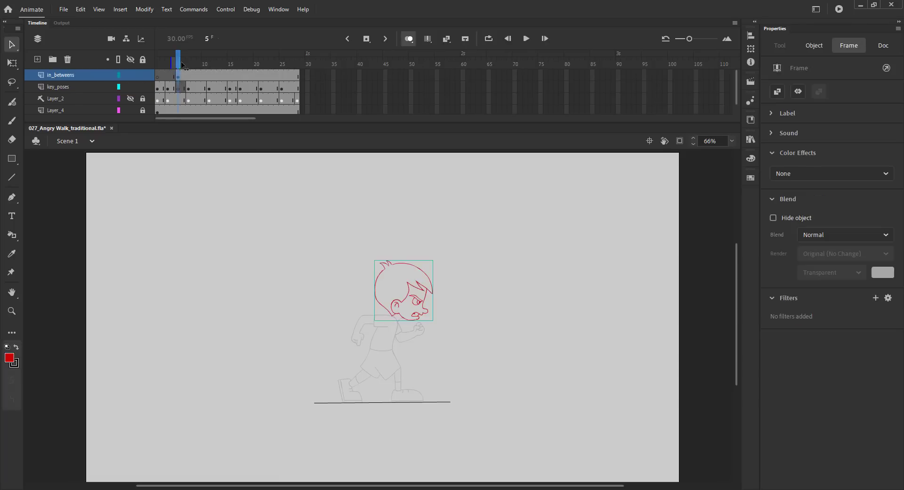
- Position the red head group between the neighbouring onion-skinned poses at X 926.1, Y 340.45, and check it by scrubbing nearby frames without onion skin
{"action": "key", "text": "z"}
{"action": "left_click_drag", "start_coordinate": [322, 305], "coordinate": [452, 410]}
{"action": "left_click_drag", "start_coordinate": [378, 216], "coordinate": [442, 317]}
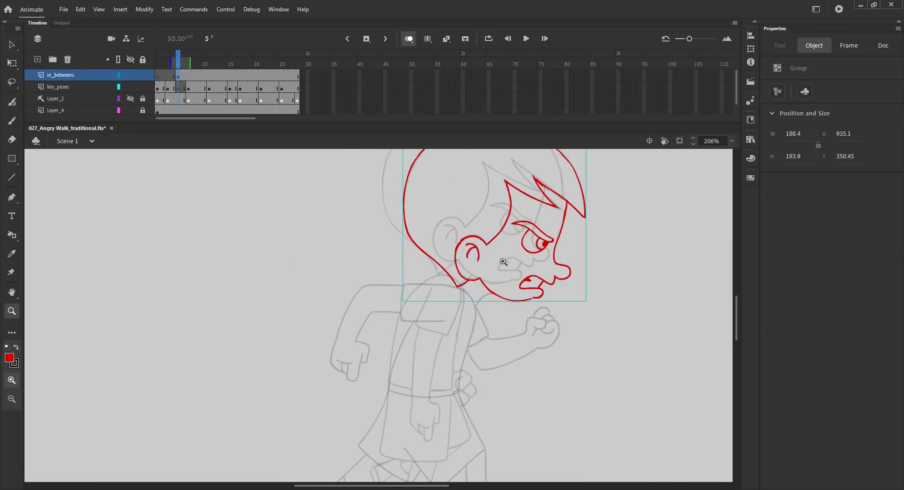
{"action": "left_click_drag", "start_coordinate": [467, 236], "coordinate": [460, 288]}
{"action": "key", "text": "v"}
{"action": "key", "text": "shift+Left"}
{"action": "key", "text": "shift+Up"}
{"action": "key", "text": "shift+Up"}
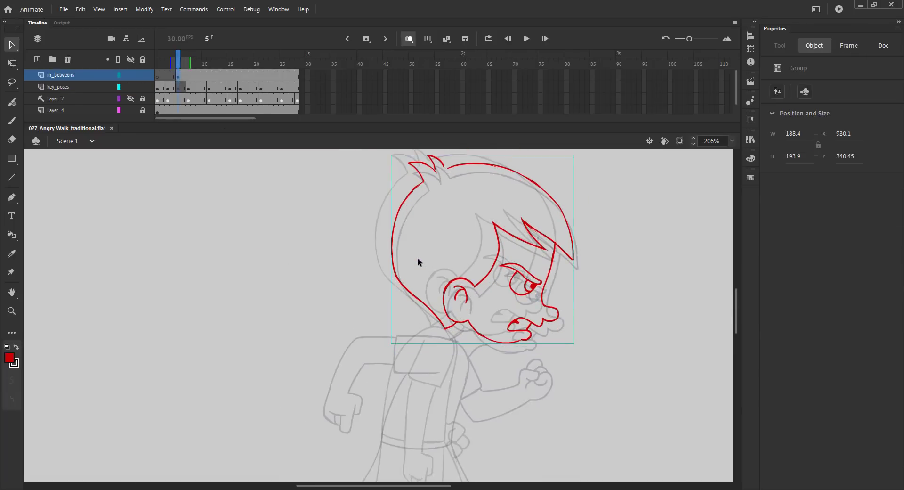
{"action": "key", "text": "Left"}
{"action": "key", "text": "Left"}
{"action": "key", "text": "Left"}
{"action": "key", "text": "Left"}
{"action": "key", "text": "Left"}
{"action": "key", "text": "Left"}
{"action": "key", "text": "Left"}
{"action": "left_click_drag", "start_coordinate": [323, 230], "coordinate": [326, 250]}
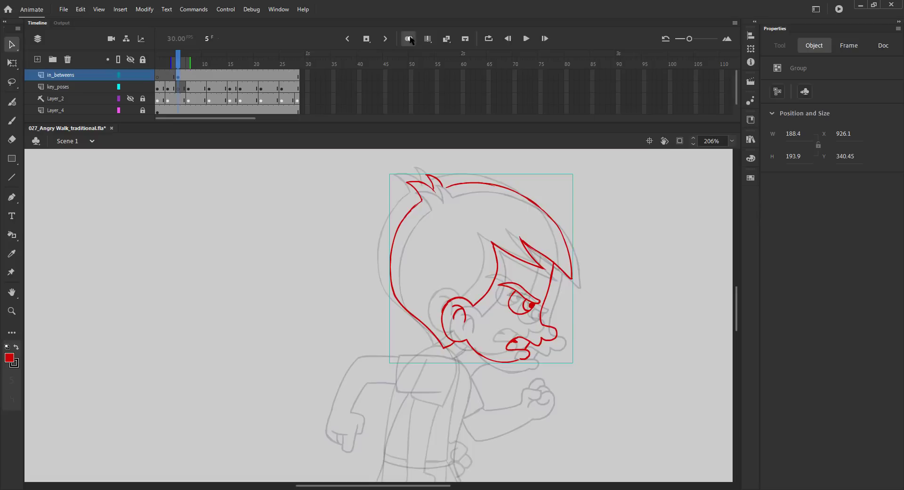
{"action": "left_click", "coordinate": [409, 39]}
{"action": "left_click", "coordinate": [161, 65]}
{"action": "mouse_move", "coordinate": [163, 66]}
{"action": "left_mouse_down"}
{"action": "mouse_move", "coordinate": [200, 67]}
{"action": "mouse_move", "coordinate": [178, 66]}
{"action": "left_mouse_up"}
{"action": "left_click", "coordinate": [410, 38]}
- Draw the in-between neck and the front of the torso in red, midway between the onion-skinned poses
{"action": "scroll", "coordinate": [422, 202], "scroll_direction": "down", "scroll_amount": 5}
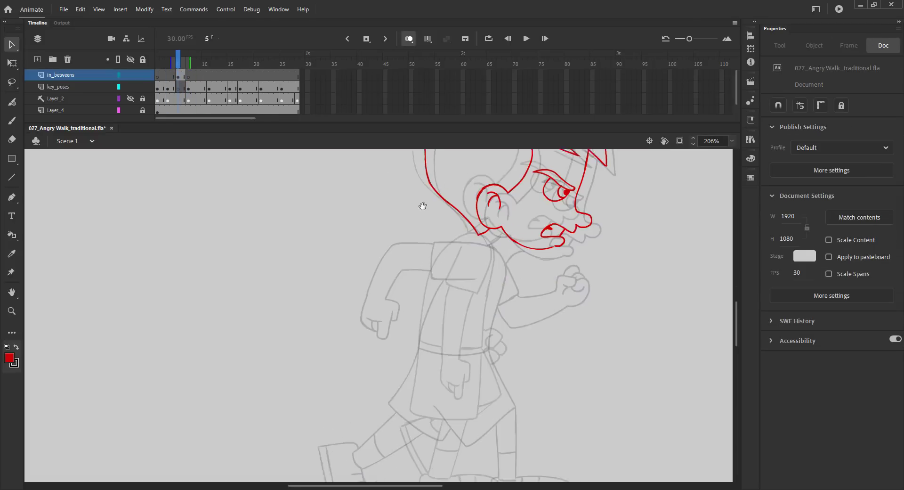
{"action": "left_click_drag", "start_coordinate": [313, 203], "coordinate": [561, 429]}
{"action": "left_click_drag", "start_coordinate": [470, 287], "coordinate": [507, 316]}
{"action": "key", "text": "b"}
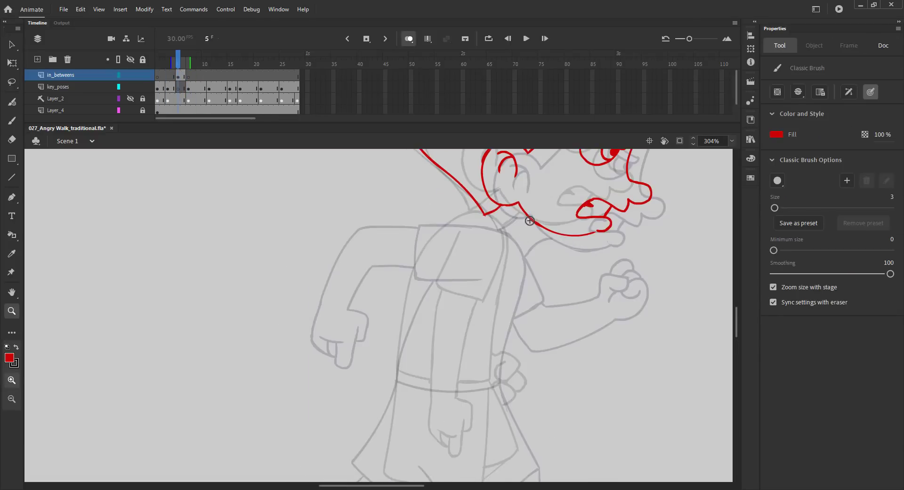
{"action": "mouse_move", "coordinate": [534, 224]}
{"action": "left_mouse_down"}
{"action": "mouse_move", "coordinate": [488, 217]}
{"action": "mouse_move", "coordinate": [512, 251]}
{"action": "left_mouse_up"}
{"action": "mouse_move", "coordinate": [507, 226]}
{"action": "left_mouse_down"}
{"action": "mouse_move", "coordinate": [513, 250]}
{"action": "mouse_move", "coordinate": [495, 357]}
{"action": "left_mouse_up"}
{"action": "left_click_drag", "start_coordinate": [503, 316], "coordinate": [495, 387]}
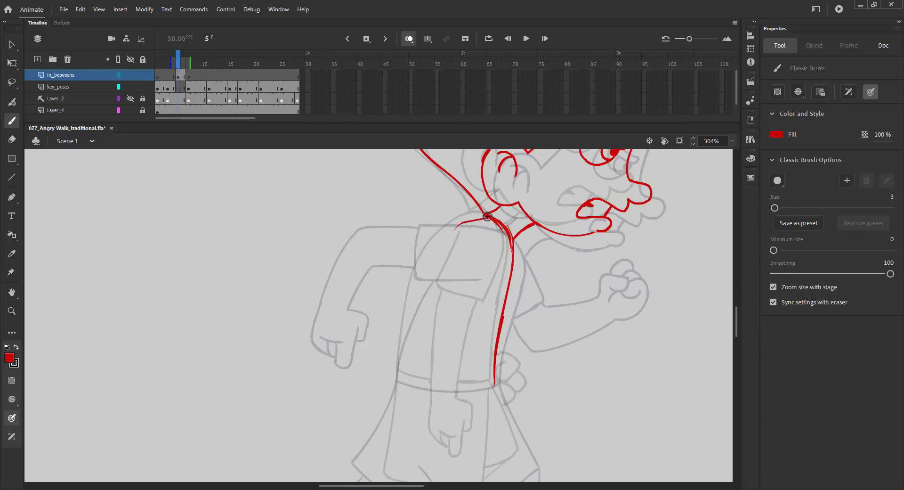
- Draw the curved back of the torso from the neck to the waist and close it with the shirt hem
{"action": "mouse_move", "coordinate": [488, 216]}
{"action": "left_mouse_down"}
{"action": "mouse_move", "coordinate": [443, 244]}
{"action": "mouse_move", "coordinate": [469, 218]}
{"action": "mouse_move", "coordinate": [430, 264]}
{"action": "mouse_move", "coordinate": [396, 376]}
{"action": "left_mouse_up"}
{"action": "key", "text": "ctrl+z"}
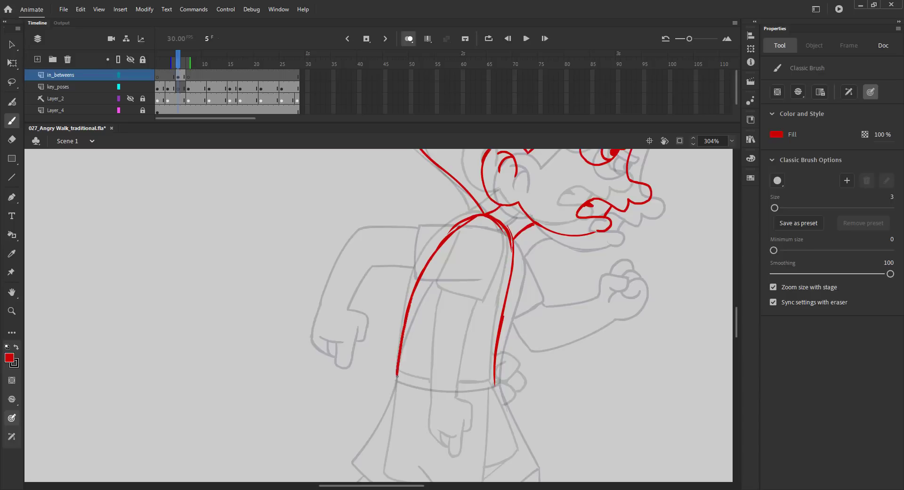
{"action": "left_click_drag", "start_coordinate": [417, 339], "coordinate": [402, 279]}
{"action": "left_click_drag", "start_coordinate": [382, 314], "coordinate": [448, 325]}
{"action": "key", "text": "ctrl+z"}
{"action": "left_click_drag", "start_coordinate": [428, 324], "coordinate": [480, 322]}
- Step through the neighbouring frames, also with onion skin off, to check the torso in-between against the key poses
{"action": "key", "text": "comma"}
{"action": "key", "text": "period"}
{"action": "key", "text": "period"}
{"action": "key", "text": "period"}
{"action": "key", "text": "period"}
{"action": "key", "text": "comma"}
{"action": "key", "text": "comma"}
{"action": "key", "text": "comma"}
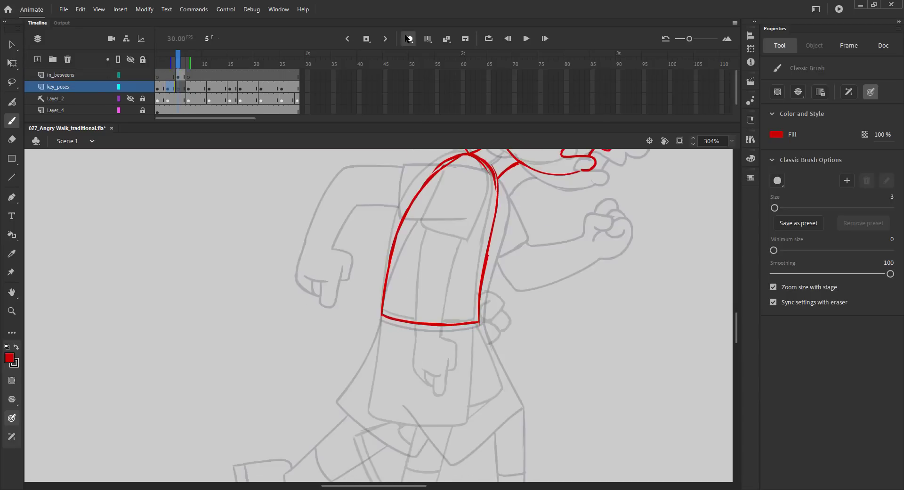
{"action": "left_click", "coordinate": [408, 39]}
{"action": "key", "text": "comma"}
{"action": "key", "text": "comma"}
{"action": "key", "text": "v"}
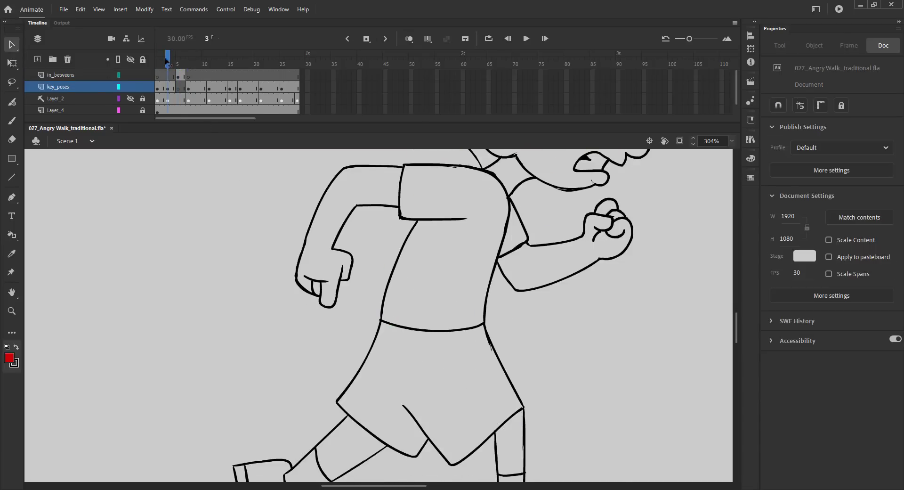
{"action": "mouse_move", "coordinate": [166, 62]}
{"action": "left_mouse_down"}
{"action": "mouse_move", "coordinate": [203, 64]}
{"action": "mouse_move", "coordinate": [136, 67]}
{"action": "mouse_move", "coordinate": [183, 67]}
{"action": "left_mouse_up"}
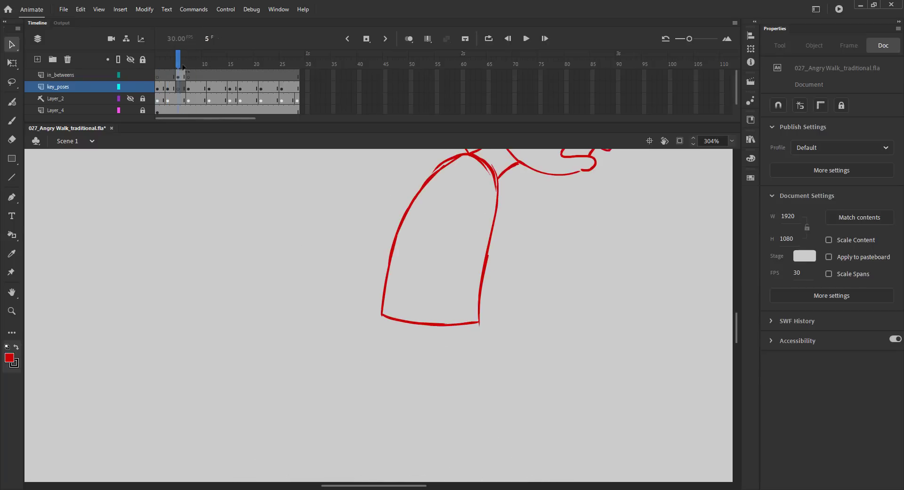
- Draw the near arm's short sleeve in red over the torso, midway between the onion-skinned poses
{"action": "left_click", "coordinate": [409, 39]}
{"action": "key", "text": "ctrl+s"}
{"action": "mouse_move", "coordinate": [403, 274]}
{"action": "left_mouse_down"}
{"action": "mouse_move", "coordinate": [428, 194]}
{"action": "mouse_move", "coordinate": [434, 335]}
{"action": "left_mouse_up"}
{"action": "key", "text": "b"}
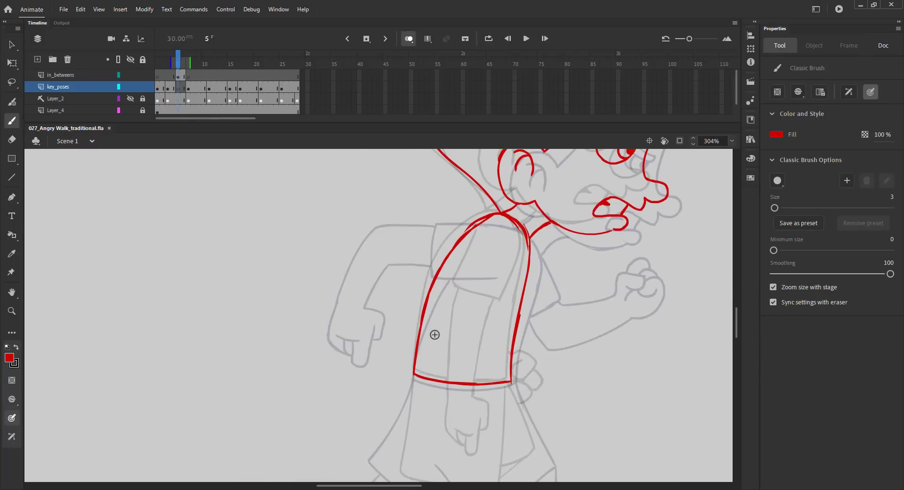
{"action": "left_click_drag", "start_coordinate": [448, 243], "coordinate": [477, 303]}
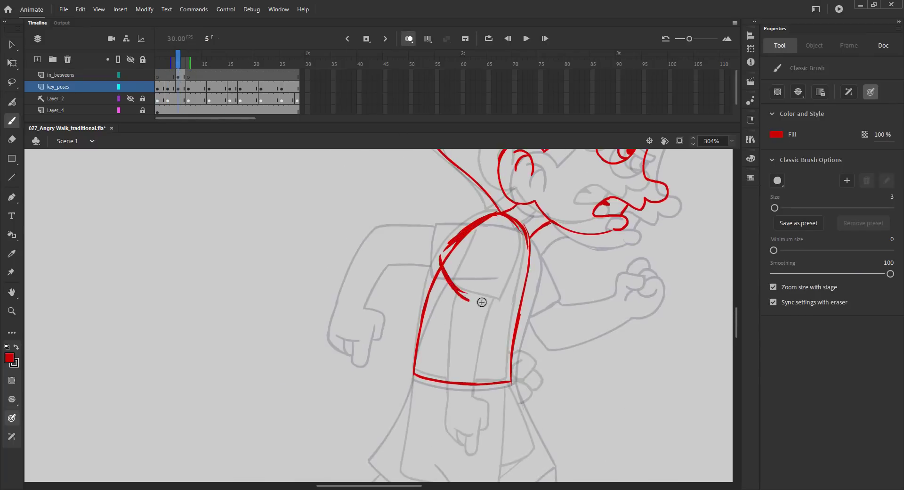
{"action": "left_click_drag", "start_coordinate": [515, 259], "coordinate": [470, 299]}
{"action": "left_click_drag", "start_coordinate": [455, 247], "coordinate": [426, 274]}
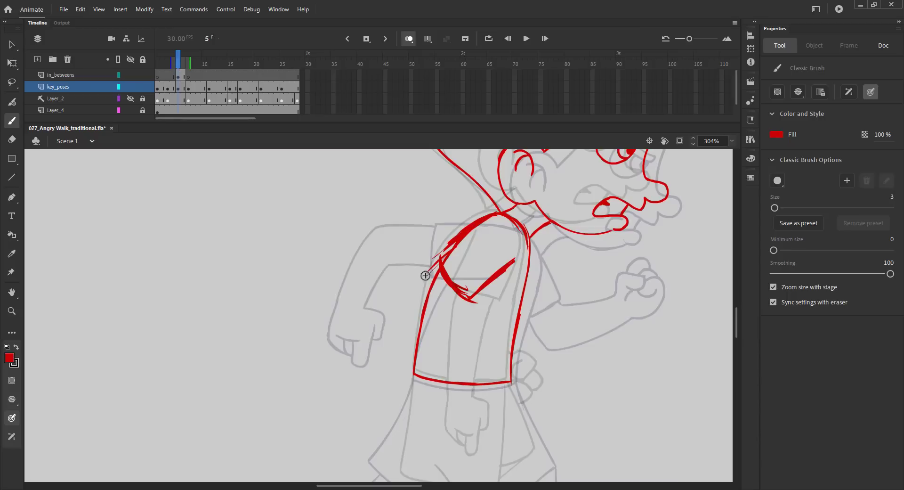
- Draw the outer and inner contours of the near arm from the sleeve down to the wrist
{"action": "left_click_drag", "start_coordinate": [402, 215], "coordinate": [408, 202]}
{"action": "mouse_move", "coordinate": [458, 240]}
{"action": "left_mouse_down"}
{"action": "mouse_move", "coordinate": [432, 262]}
{"action": "mouse_move", "coordinate": [405, 329]}
{"action": "left_mouse_up"}
{"action": "left_click_drag", "start_coordinate": [428, 272], "coordinate": [401, 369]}
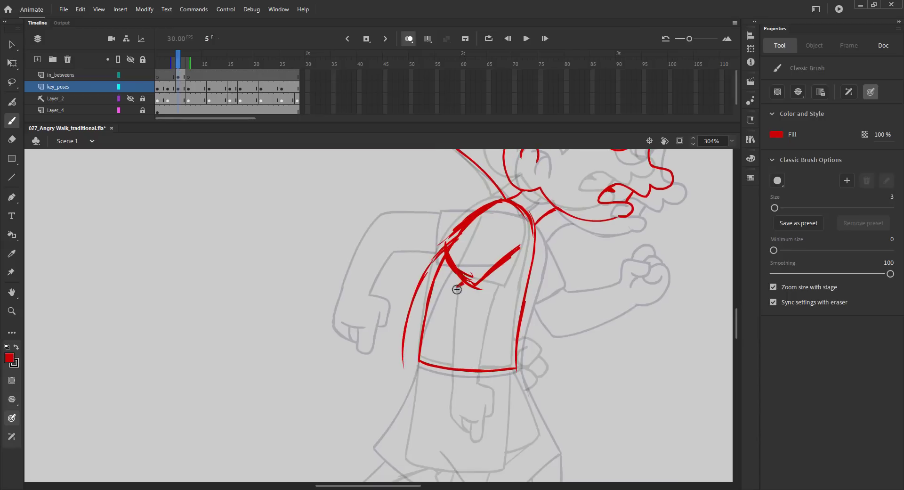
{"action": "left_click_drag", "start_coordinate": [459, 286], "coordinate": [425, 366]}
{"action": "left_click_drag", "start_coordinate": [429, 263], "coordinate": [404, 370]}
- Draw the near hand with its fingers hanging beside the shirt hem and save the file
{"action": "mouse_move", "coordinate": [467, 282]}
{"action": "left_mouse_down"}
{"action": "mouse_move", "coordinate": [434, 339]}
{"action": "mouse_move", "coordinate": [390, 369]}
{"action": "mouse_move", "coordinate": [401, 406]}
{"action": "left_mouse_up"}
{"action": "left_click_drag", "start_coordinate": [440, 375], "coordinate": [409, 415]}
{"action": "key", "text": "ctrl+s"}
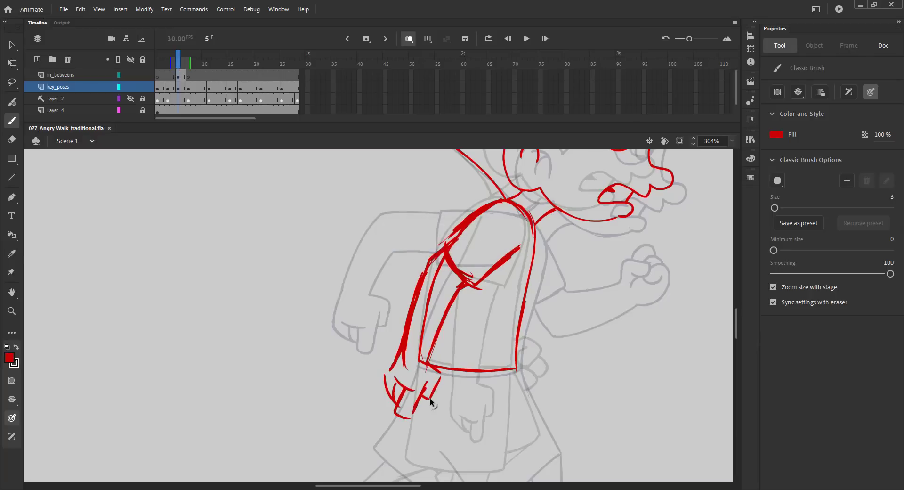
{"action": "mouse_move", "coordinate": [498, 261]}
{"action": "left_mouse_down"}
{"action": "mouse_move", "coordinate": [412, 300]}
{"action": "mouse_move", "coordinate": [448, 237]}
{"action": "left_mouse_up"}
{"action": "key", "text": "ctrl+z"}
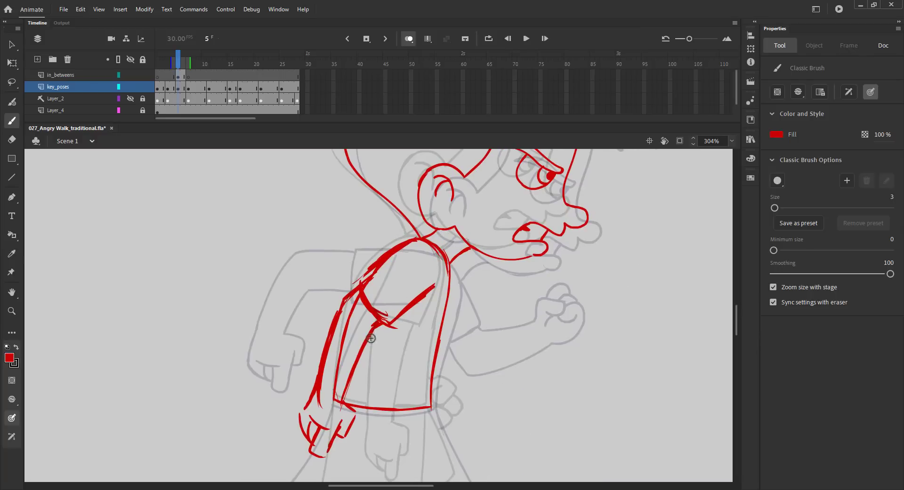
{"action": "mouse_move", "coordinate": [337, 431]}
{"action": "left_mouse_down"}
{"action": "mouse_move", "coordinate": [394, 272]}
{"action": "mouse_move", "coordinate": [425, 245]}
{"action": "left_mouse_up"}
{"action": "key", "text": "ctrl+s"}
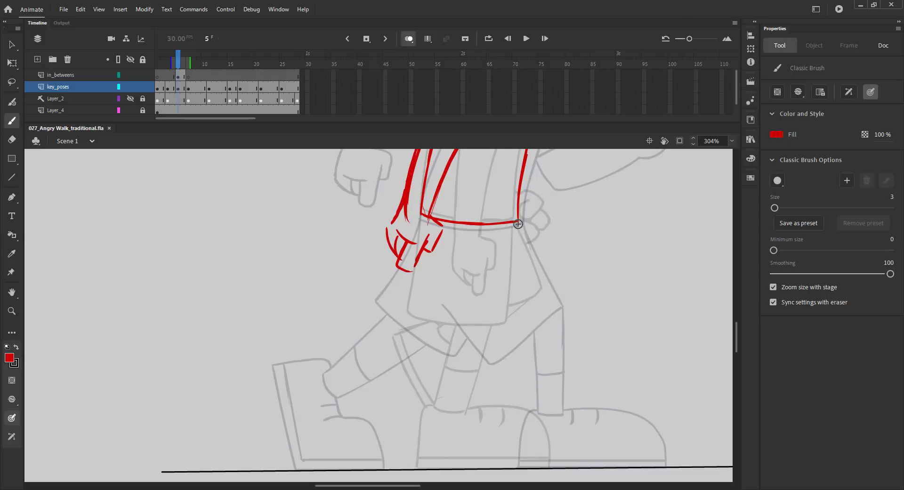
- Draw the front edge, hem and crease of the shorts' front leg, checking the slant against the neighbouring key poses without onion skin
{"action": "left_click_drag", "start_coordinate": [519, 224], "coordinate": [550, 300]}
{"action": "left_click", "coordinate": [409, 39]}
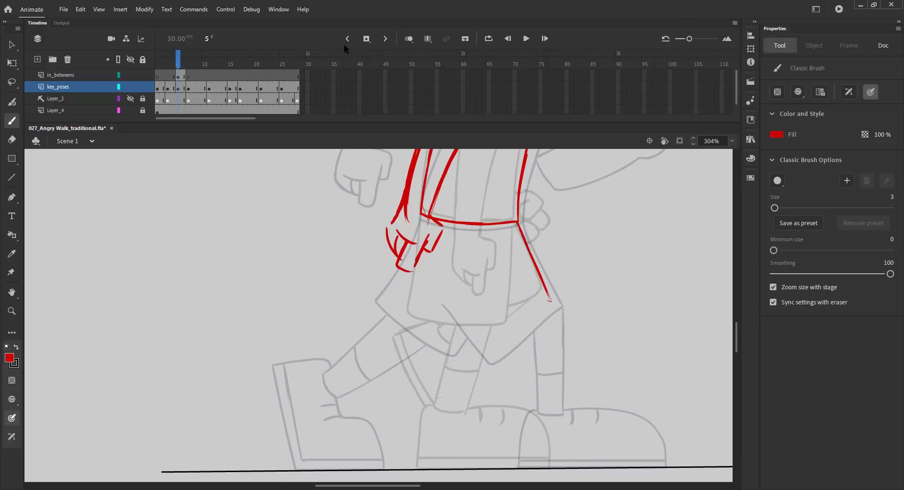
{"action": "key", "text": "Return"}
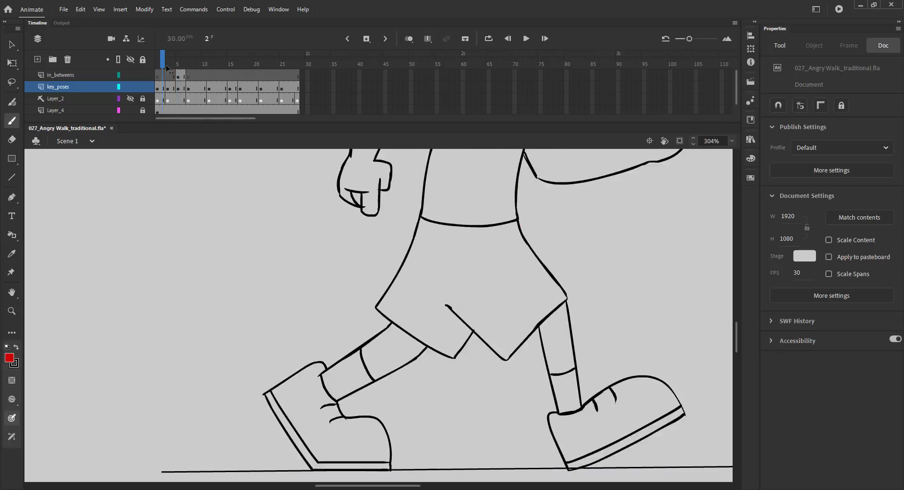
{"action": "left_click", "coordinate": [180, 64]}
{"action": "left_click", "coordinate": [409, 39]}
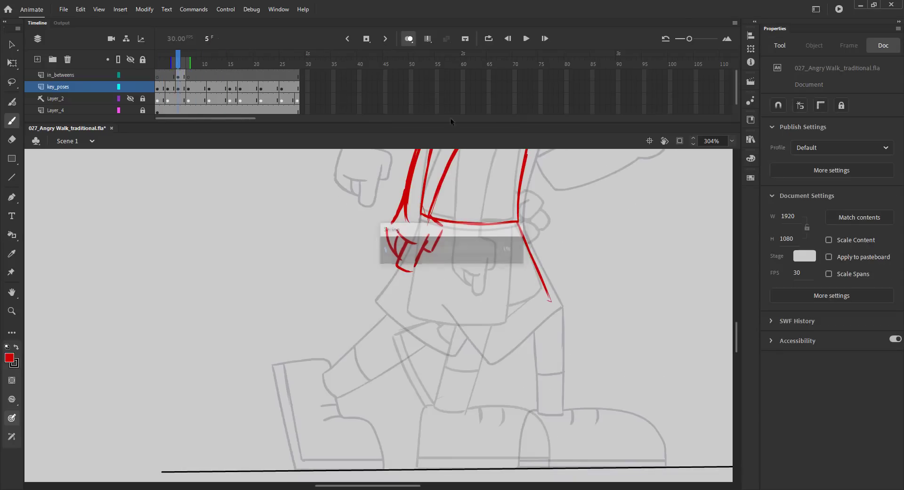
{"action": "left_click_drag", "start_coordinate": [550, 301], "coordinate": [477, 338]}
{"action": "mouse_move", "coordinate": [440, 283]}
{"action": "left_mouse_down"}
{"action": "mouse_move", "coordinate": [453, 340]}
{"action": "mouse_move", "coordinate": [477, 338]}
{"action": "left_mouse_up"}
- Draw the planted front leg with its sock line and a shoe flat on the ground, including sole and lace marks
{"action": "left_click_drag", "start_coordinate": [548, 301], "coordinate": [524, 412]}
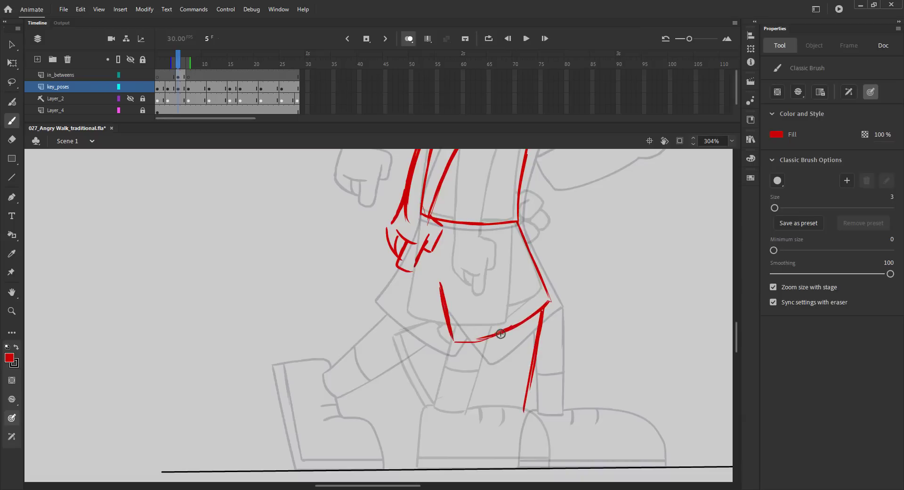
{"action": "left_click_drag", "start_coordinate": [500, 333], "coordinate": [493, 406]}
{"action": "mouse_move", "coordinate": [498, 371]}
{"action": "left_mouse_down"}
{"action": "mouse_move", "coordinate": [533, 371]}
{"action": "mouse_move", "coordinate": [524, 410]}
{"action": "mouse_move", "coordinate": [593, 411]}
{"action": "mouse_move", "coordinate": [610, 462]}
{"action": "left_mouse_up"}
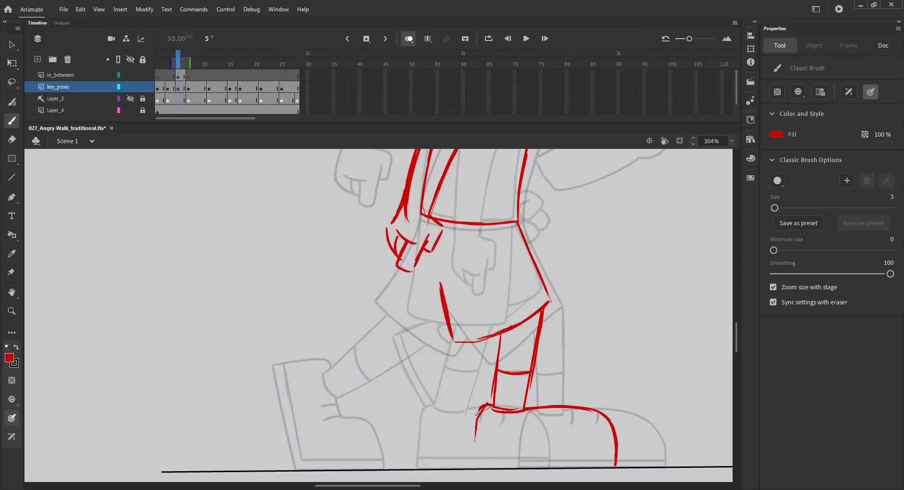
{"action": "mouse_move", "coordinate": [477, 420]}
{"action": "left_mouse_down"}
{"action": "mouse_move", "coordinate": [472, 468]}
{"action": "mouse_move", "coordinate": [419, 374]}
{"action": "mouse_move", "coordinate": [574, 392]}
{"action": "left_mouse_up"}
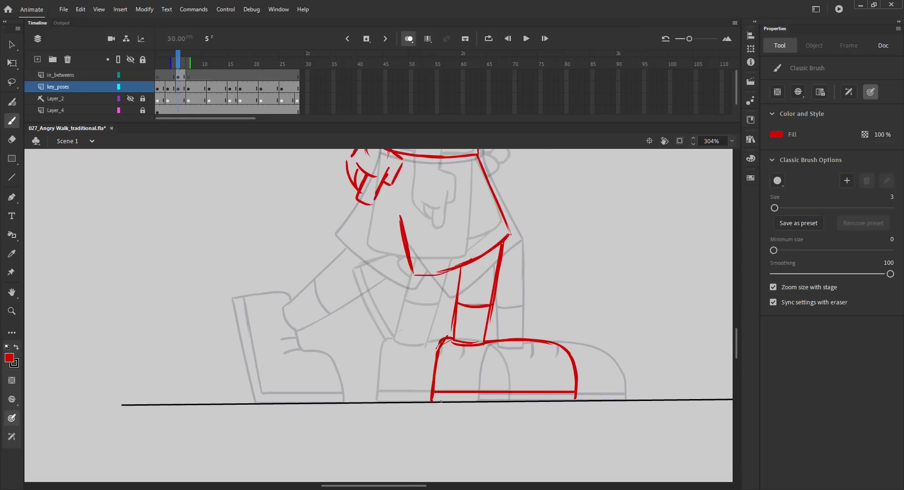
{"action": "left_click_drag", "start_coordinate": [432, 402], "coordinate": [576, 400]}
{"action": "mouse_move", "coordinate": [502, 343]}
{"action": "left_mouse_down"}
{"action": "mouse_move", "coordinate": [499, 358]}
{"action": "mouse_move", "coordinate": [523, 356]}
{"action": "left_mouse_up"}
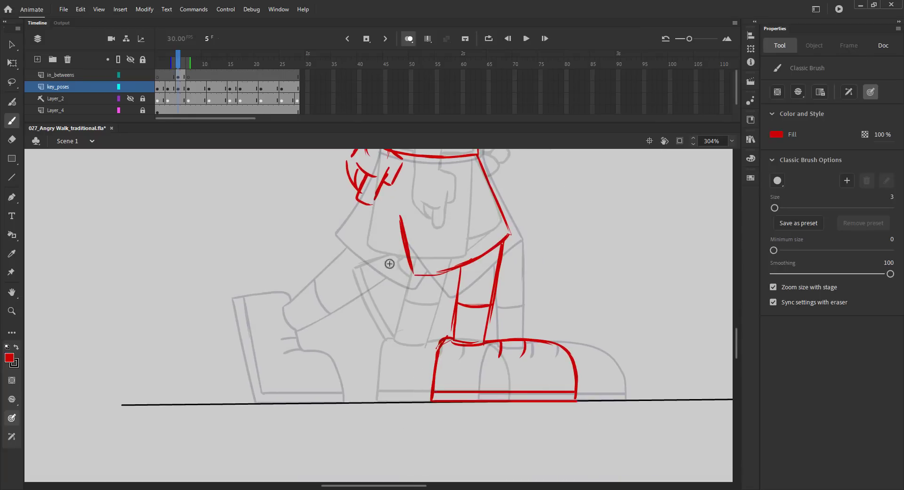
- Draw the back edge and rear hem of the shorts to close their outline, and save the file
{"action": "left_click_drag", "start_coordinate": [389, 264], "coordinate": [520, 329]}
{"action": "key", "text": "ctrl+s"}
{"action": "mouse_move", "coordinate": [509, 225]}
{"action": "left_mouse_down"}
{"action": "mouse_move", "coordinate": [482, 302]}
{"action": "mouse_move", "coordinate": [548, 330]}
{"action": "left_mouse_up"}
{"action": "key", "text": "ctrl+s"}
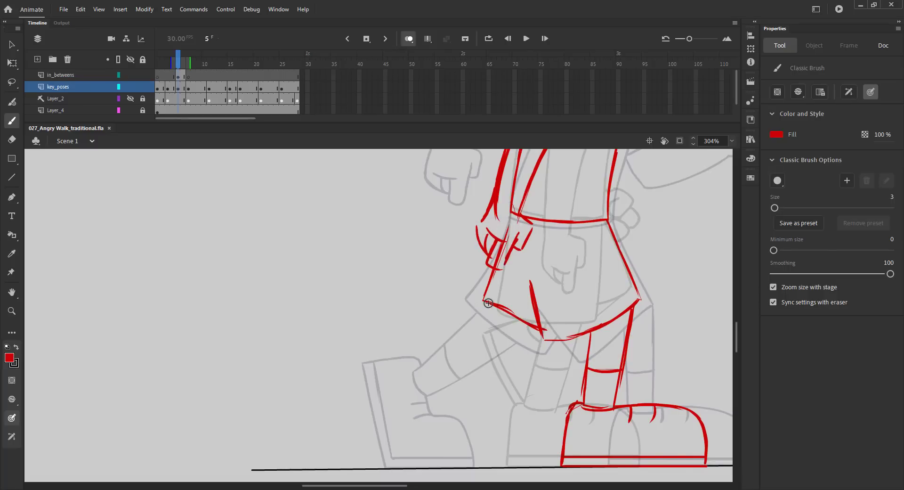
- Draw the lifted rear leg with its sock line and the upper contour of its shoe, undoing faulty strokes
{"action": "left_click_drag", "start_coordinate": [492, 303], "coordinate": [408, 337]}
{"action": "mouse_move", "coordinate": [530, 325]}
{"action": "left_mouse_down"}
{"action": "mouse_move", "coordinate": [441, 347]}
{"action": "mouse_move", "coordinate": [468, 319]}
{"action": "mouse_move", "coordinate": [472, 340]}
{"action": "mouse_move", "coordinate": [520, 329]}
{"action": "mouse_move", "coordinate": [438, 353]}
{"action": "left_mouse_up"}
{"action": "mouse_move", "coordinate": [436, 347]}
{"action": "left_mouse_down"}
{"action": "mouse_move", "coordinate": [434, 329]}
{"action": "mouse_move", "coordinate": [377, 331]}
{"action": "mouse_move", "coordinate": [455, 418]}
{"action": "mouse_move", "coordinate": [414, 430]}
{"action": "left_mouse_up"}
{"action": "key", "text": "ctrl+z"}
{"action": "key", "text": "ctrl+z"}
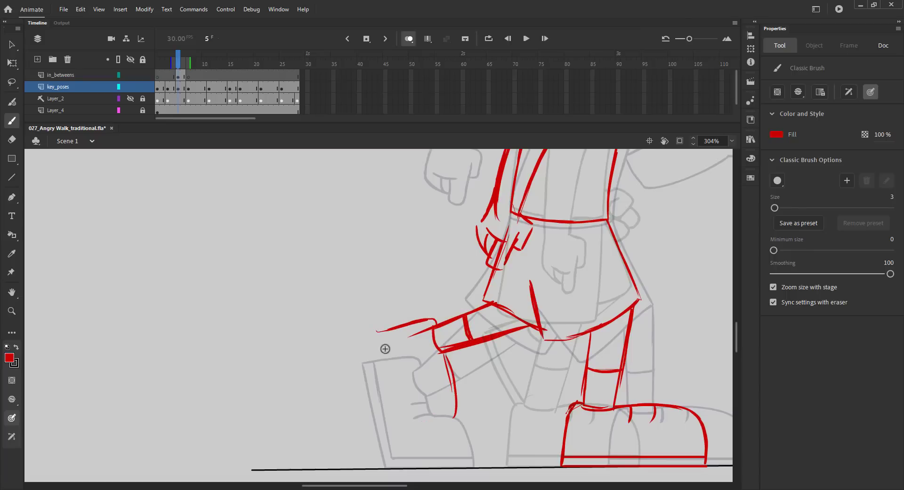
- Draw the rear shoe's sole, toe and lace marks midway between the onion-skinned shoes, and save the file
{"action": "left_click_drag", "start_coordinate": [378, 332], "coordinate": [412, 431]}
{"action": "mouse_move", "coordinate": [456, 401]}
{"action": "left_mouse_down"}
{"action": "mouse_move", "coordinate": [435, 441]}
{"action": "mouse_move", "coordinate": [410, 438]}
{"action": "left_mouse_up"}
{"action": "left_click_drag", "start_coordinate": [388, 331], "coordinate": [422, 436]}
{"action": "left_click_drag", "start_coordinate": [446, 358], "coordinate": [425, 369]}
{"action": "left_click_drag", "start_coordinate": [455, 373], "coordinate": [429, 385]}
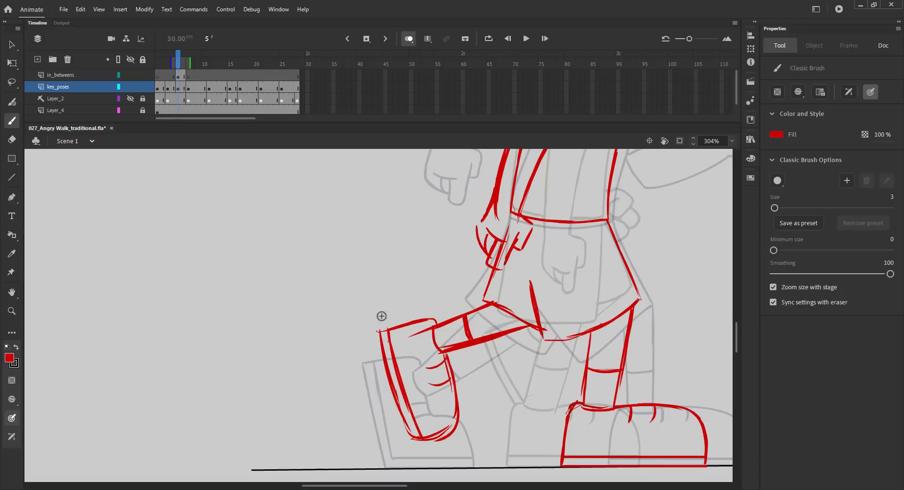
{"action": "key", "text": "ctrl+s"}
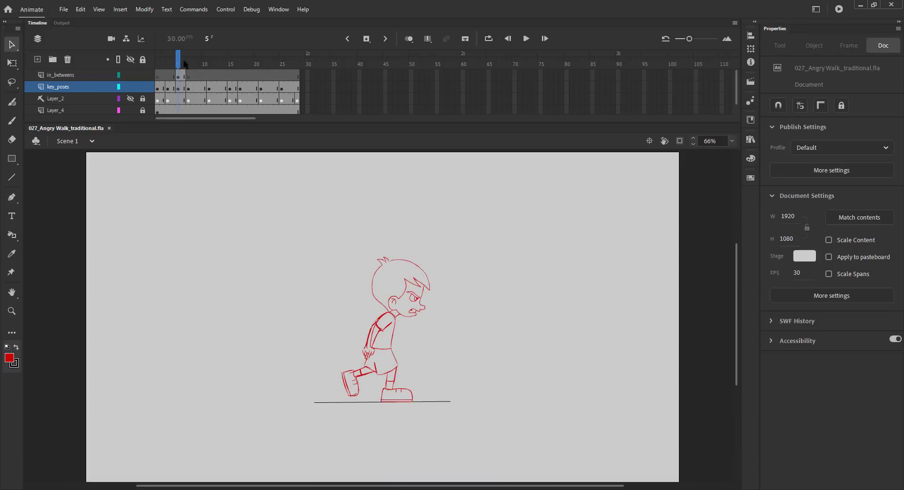
- Play the walk cycle from the start without onion skin and scrub back to frame 5 to check the in-between
{"action": "left_click", "coordinate": [159, 69]}
{"action": "key", "text": "Return"}
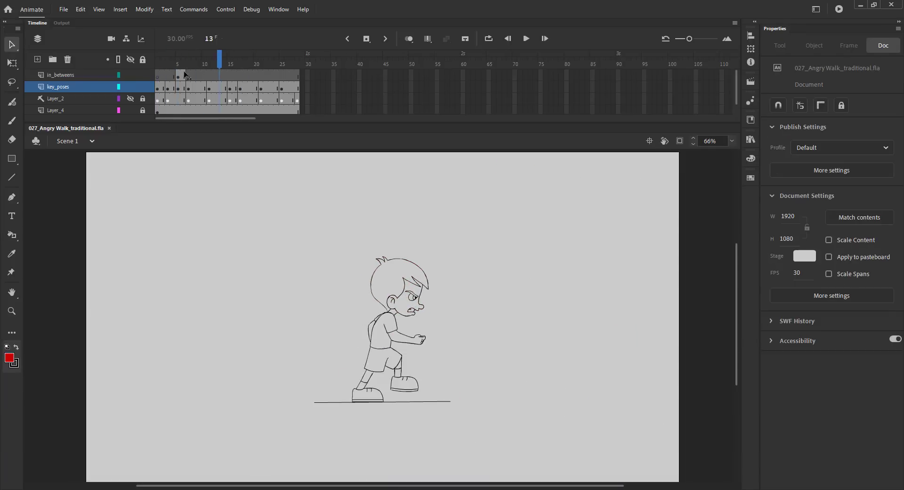
{"action": "mouse_move", "coordinate": [197, 72]}
{"action": "left_mouse_down"}
{"action": "mouse_move", "coordinate": [165, 70]}
{"action": "mouse_move", "coordinate": [199, 70]}
{"action": "mouse_move", "coordinate": [178, 70]}
{"action": "left_mouse_up"}
- Draw the far arm's sleeve at the chest and a guide arc for the fist's swing, undoing the misplaced forearm stroke
{"action": "left_click", "coordinate": [409, 38]}
{"action": "key", "text": "z"}
{"action": "left_click_drag", "start_coordinate": [337, 343], "coordinate": [458, 425]}
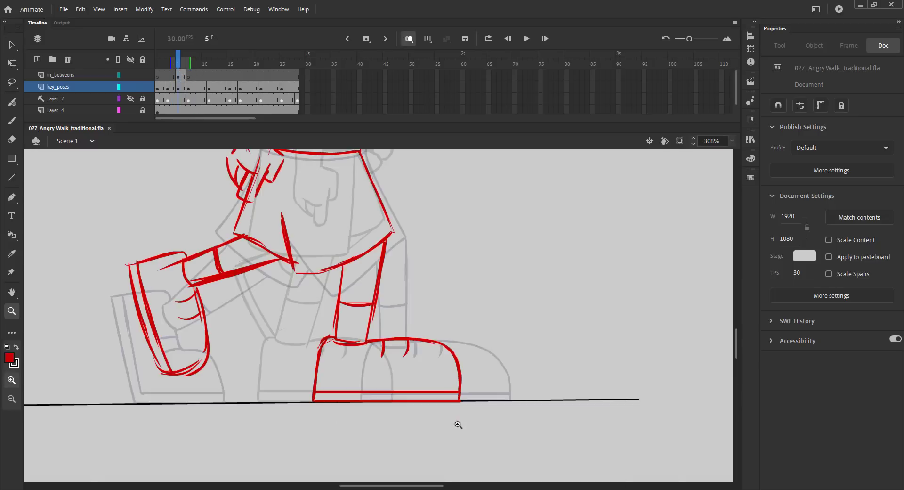
{"action": "left_click_drag", "start_coordinate": [364, 232], "coordinate": [381, 322]}
{"action": "key", "text": "b"}
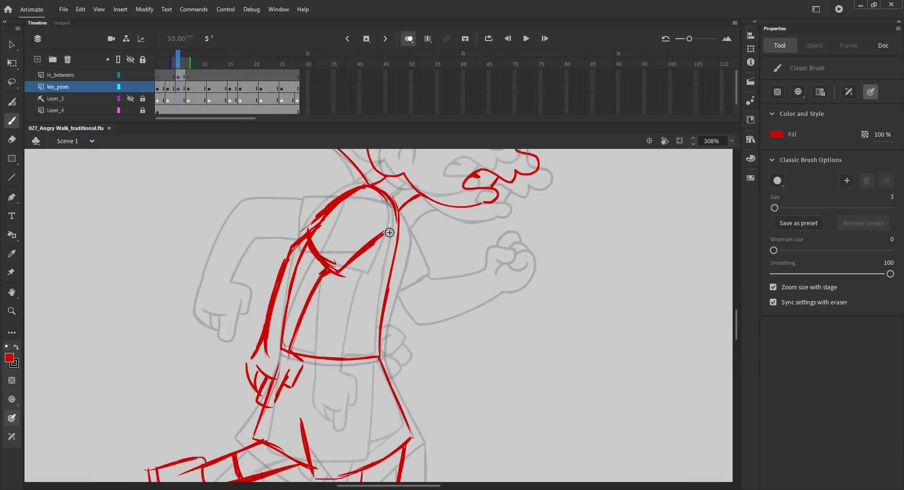
{"action": "left_click_drag", "start_coordinate": [400, 216], "coordinate": [411, 266]}
{"action": "mouse_move", "coordinate": [519, 231]}
{"action": "left_mouse_down"}
{"action": "mouse_move", "coordinate": [529, 338]}
{"action": "mouse_move", "coordinate": [531, 331]}
{"action": "mouse_move", "coordinate": [485, 376]}
{"action": "mouse_move", "coordinate": [411, 397]}
{"action": "mouse_move", "coordinate": [379, 377]}
{"action": "left_mouse_up"}
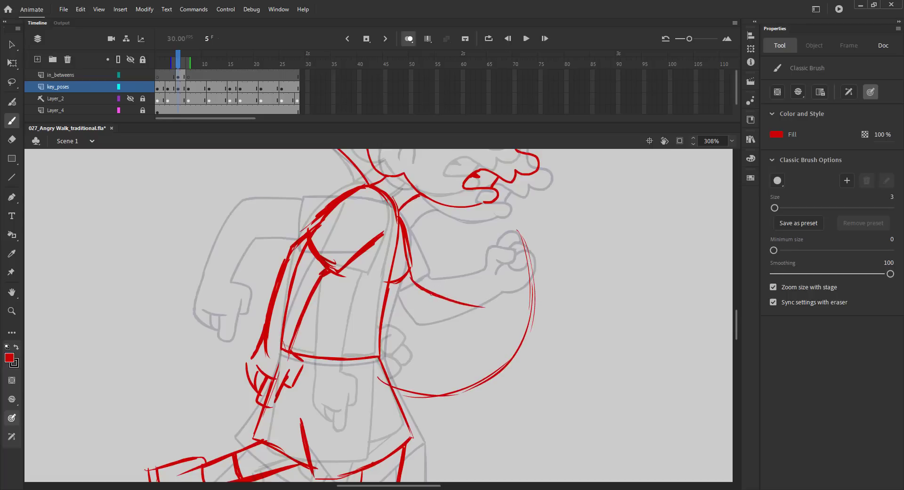
{"action": "key", "text": "ctrl+z"}
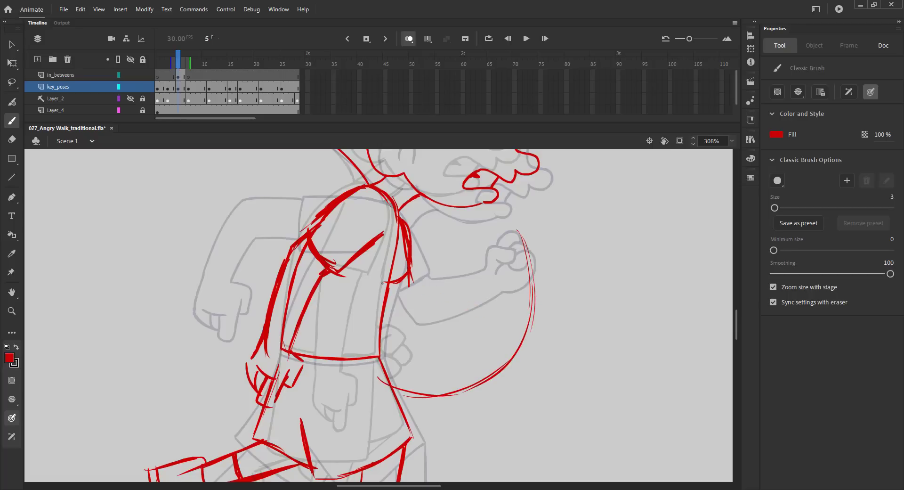
- Draw the far forearm and a clenched fist ending on the guide arc, and save the file
{"action": "left_click_drag", "start_coordinate": [410, 289], "coordinate": [482, 333]}
{"action": "left_click_drag", "start_coordinate": [383, 327], "coordinate": [473, 352]}
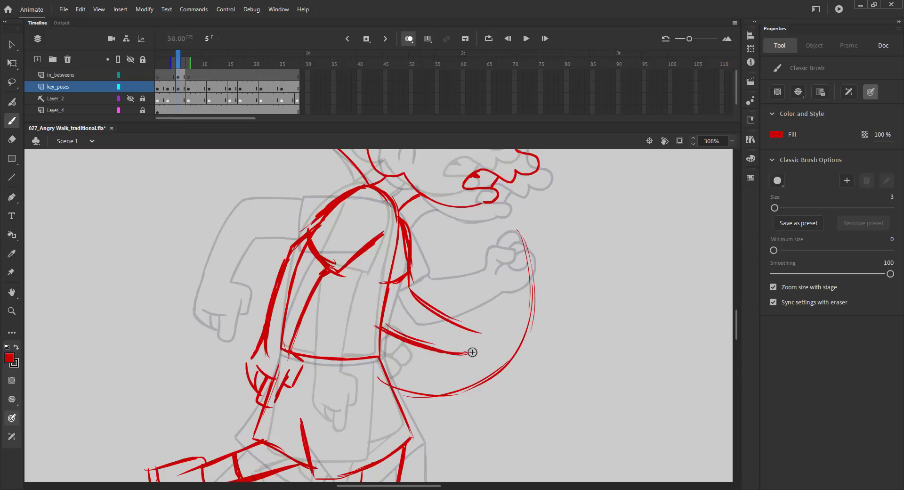
{"action": "mouse_move", "coordinate": [490, 319]}
{"action": "left_mouse_down"}
{"action": "mouse_move", "coordinate": [511, 340]}
{"action": "mouse_move", "coordinate": [526, 333]}
{"action": "mouse_move", "coordinate": [503, 367]}
{"action": "left_mouse_up"}
{"action": "key", "text": "ctrl+s"}
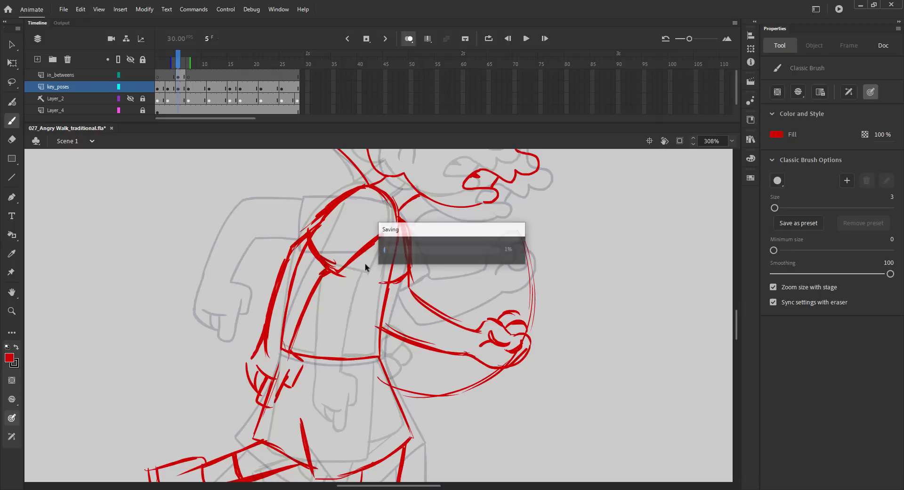
- View the whole stage without onion skin and play the walk cycle to check the frame 5 in-between
{"action": "key", "text": "ctrl+2"}
{"action": "key", "text": "v"}
{"action": "left_click", "coordinate": [409, 40]}
{"action": "left_click_drag", "start_coordinate": [178, 63], "coordinate": [168, 63]}
{"action": "key", "text": "Return"}
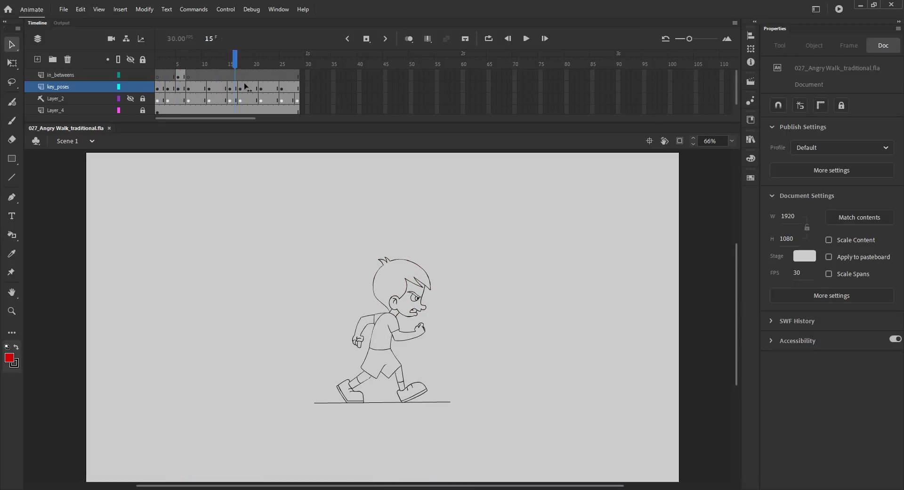
- Clear the key_poses drawing at frame 9 and insert blank keyframes at frames 9 and 11 on the in_betweens layer
{"action": "left_click", "coordinate": [199, 86]}
{"action": "key", "text": "Delete"}
{"action": "left_click", "coordinate": [209, 76]}
{"action": "key", "text": "F7"}
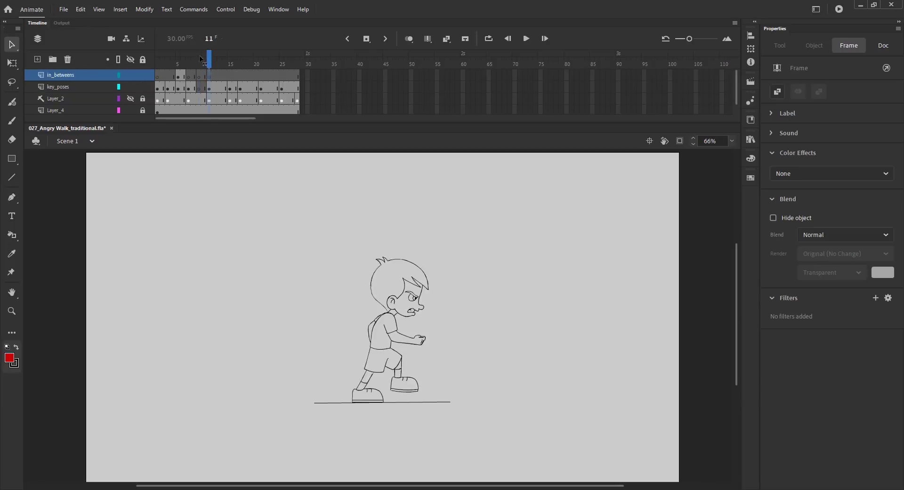
- Copy the red head from frame 5, paste it in place at frame 9 of in_betweens, and save the file
{"action": "left_click", "coordinate": [179, 76]}
{"action": "left_click", "coordinate": [348, 252]}
{"action": "left_click", "coordinate": [377, 272]}
{"action": "key", "text": "ctrl+c"}
{"action": "left_click", "coordinate": [314, 256]}
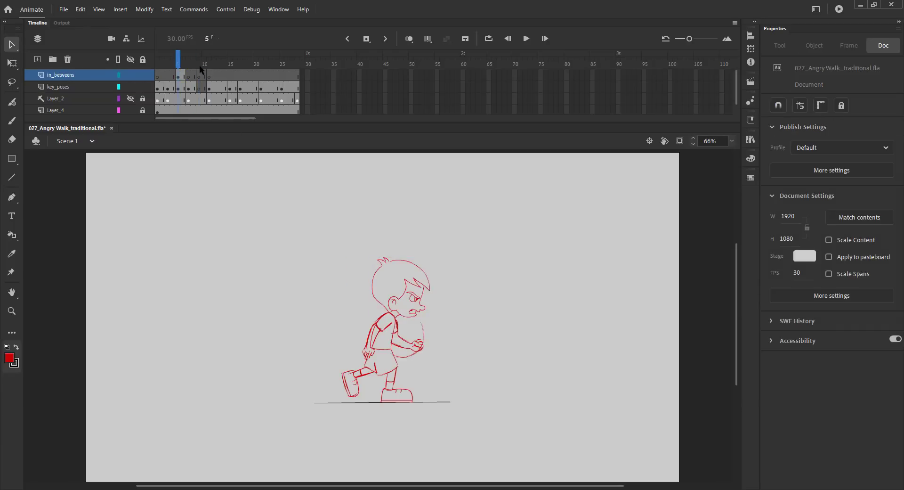
{"action": "left_click", "coordinate": [199, 65]}
{"action": "key", "text": "ctrl+shift+v"}
{"action": "left_click", "coordinate": [307, 248]}
{"action": "key", "text": "ctrl+s"}
- Show the onion-skinned neighbouring poses at frame 9 and break the pasted head group apart into editable shapes
{"action": "left_click", "coordinate": [408, 39]}
{"action": "key", "text": "z"}
{"action": "left_click_drag", "start_coordinate": [341, 301], "coordinate": [439, 401]}
{"action": "left_click_drag", "start_coordinate": [378, 279], "coordinate": [407, 307]}
{"action": "key", "text": "b"}
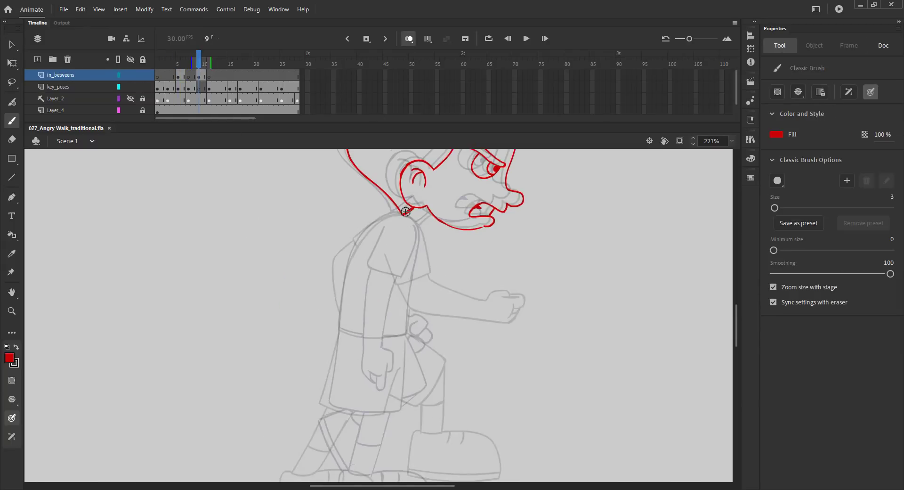
{"action": "key", "text": "ctrl+z"}
{"action": "key", "text": "v"}
{"action": "left_click", "coordinate": [405, 223]}
{"action": "left_click", "coordinate": [405, 225]}
{"action": "left_click", "coordinate": [404, 214]}
{"action": "key", "text": "ctrl+b"}
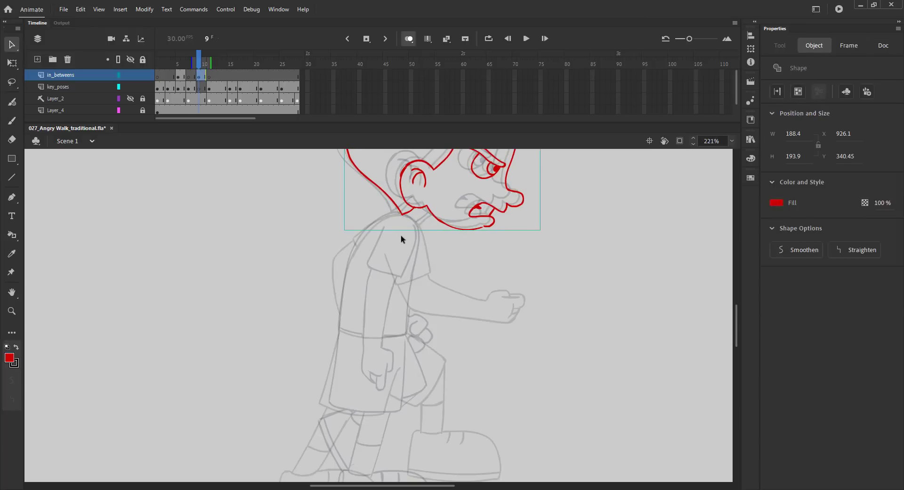
- Delete the short neck stroke below the ear and regroup the remaining head artwork
{"action": "left_click", "coordinate": [401, 236]}
{"action": "left_click", "coordinate": [405, 214]}
{"action": "left_click", "coordinate": [411, 219]}
{"action": "left_click", "coordinate": [410, 210]}
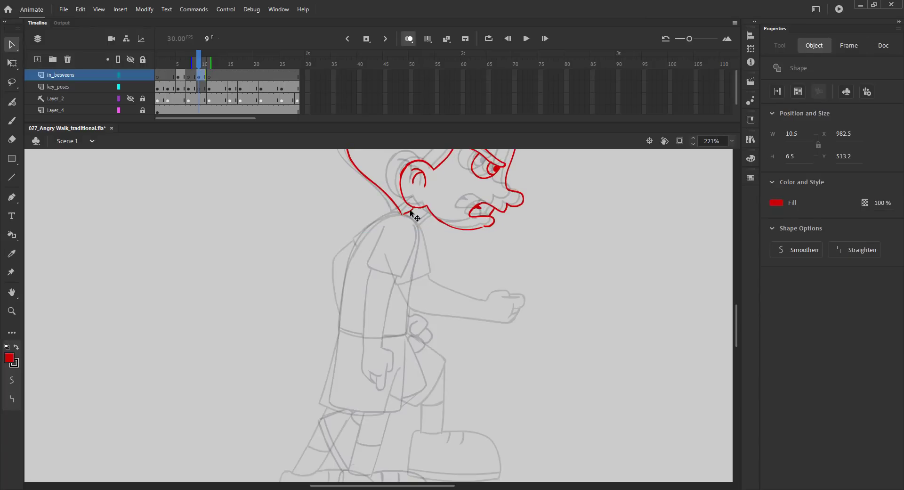
{"action": "key", "text": "Delete"}
{"action": "key", "text": "ctrl+a"}
{"action": "key", "text": "ctrl+g"}
{"action": "left_click", "coordinate": [392, 231]}
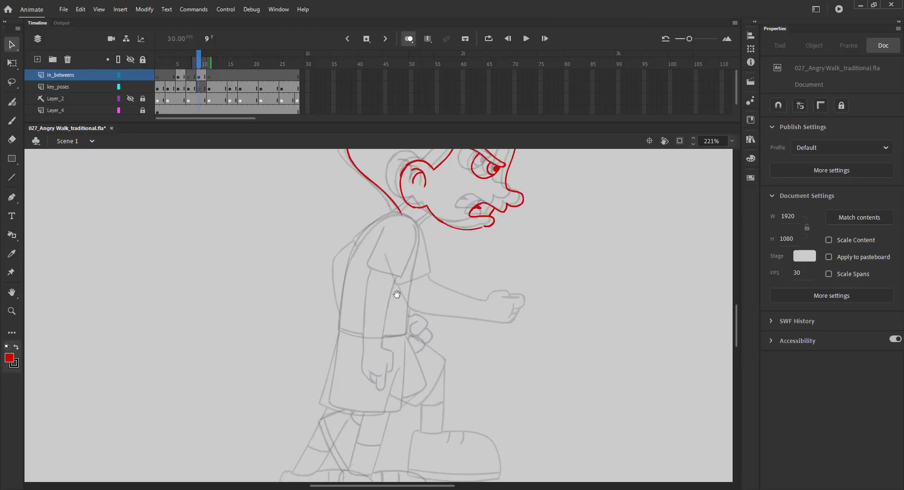
- Nudge the red head group to the left and up so it sits between the onion-skinned heads at frame 9
{"action": "left_click_drag", "start_coordinate": [399, 290], "coordinate": [442, 410]}
{"action": "left_click_drag", "start_coordinate": [349, 204], "coordinate": [363, 244]}
{"action": "key", "text": "ctrl+a"}
{"action": "key", "text": "shift+Left"}
{"action": "key", "text": "shift+Up"}
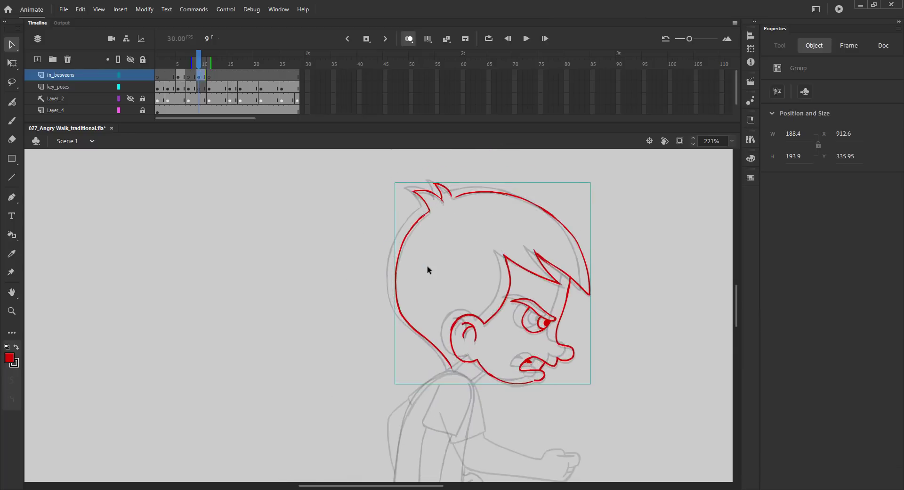
{"action": "key", "text": "shift+Left"}
{"action": "key", "text": "shift+Left"}
{"action": "key", "text": "shift+Right"}
{"action": "key", "text": "Up"}
{"action": "key", "text": "Up"}
{"action": "key", "text": "Up"}
{"action": "key", "text": "Up"}
- Draw the red neck, upper chest and curved back down to the waist between the onion-skinned poses at frame 9
{"action": "left_click_drag", "start_coordinate": [373, 287], "coordinate": [395, 245]}
{"action": "key", "text": "b"}
{"action": "mouse_move", "coordinate": [484, 320]}
{"action": "left_mouse_down"}
{"action": "mouse_move", "coordinate": [470, 328]}
{"action": "mouse_move", "coordinate": [495, 340]}
{"action": "left_mouse_up"}
{"action": "left_click_drag", "start_coordinate": [457, 327], "coordinate": [478, 287]}
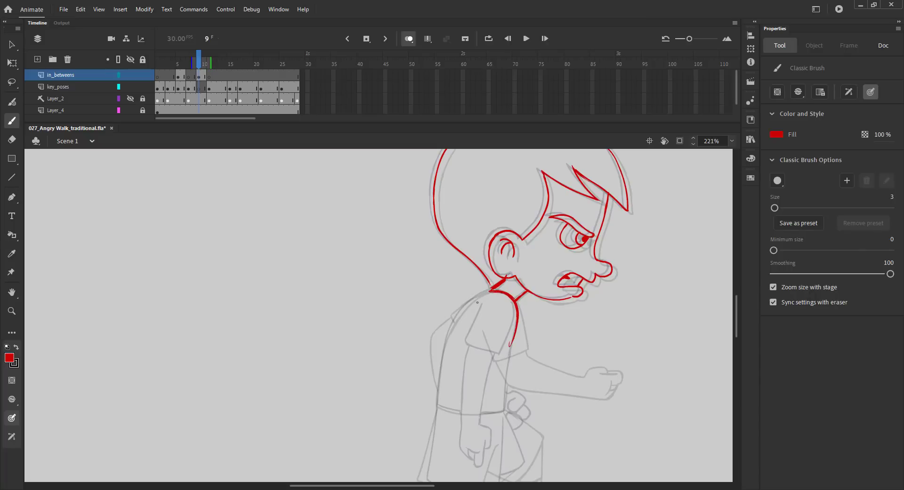
{"action": "left_click_drag", "start_coordinate": [485, 295], "coordinate": [444, 360]}
{"action": "left_click_drag", "start_coordinate": [439, 402], "coordinate": [438, 404]}
{"action": "scroll", "coordinate": [423, 322], "scroll_direction": "down", "scroll_amount": 3}
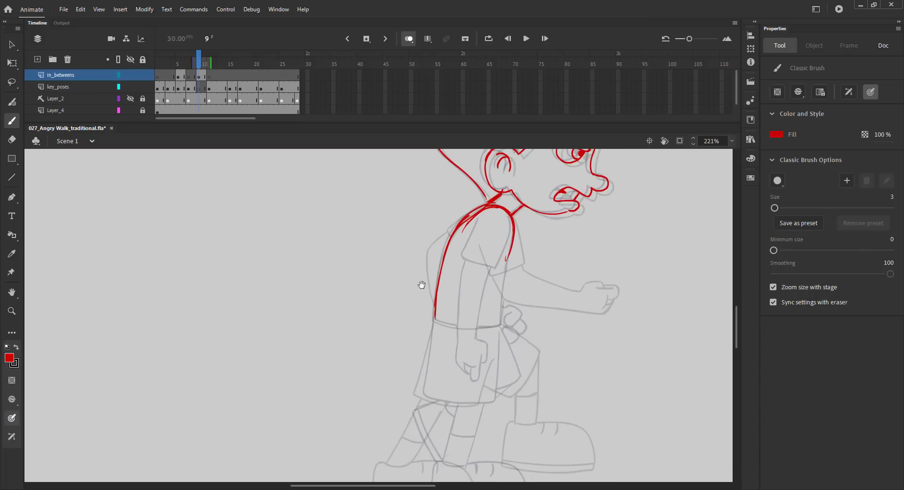
- Draw the red shirt hem, the front of the torso and the shorts between the onion-skinned poses at frame 9
{"action": "left_click_drag", "start_coordinate": [434, 320], "coordinate": [502, 325]}
{"action": "left_click_drag", "start_coordinate": [444, 324], "coordinate": [470, 254]}
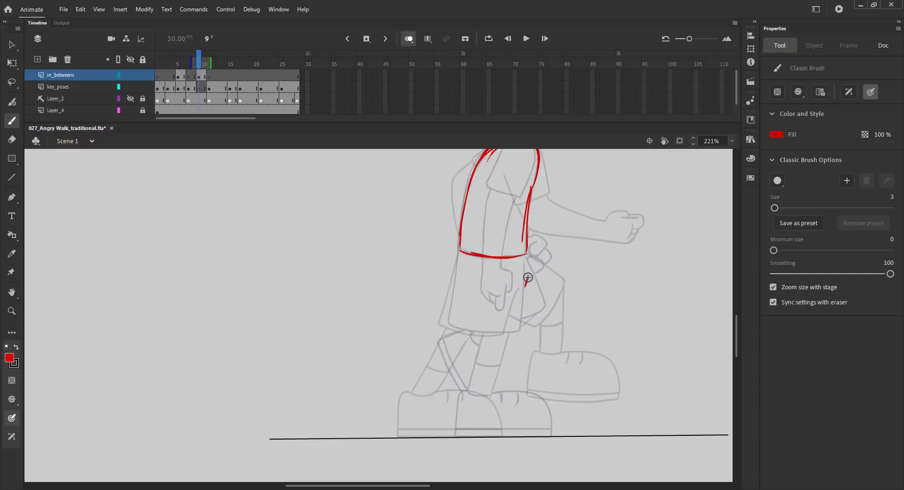
{"action": "left_click_drag", "start_coordinate": [528, 277], "coordinate": [521, 303]}
{"action": "mouse_move", "coordinate": [458, 255]}
{"action": "left_mouse_down"}
{"action": "mouse_move", "coordinate": [443, 321]}
{"action": "mouse_move", "coordinate": [510, 332]}
{"action": "left_mouse_up"}
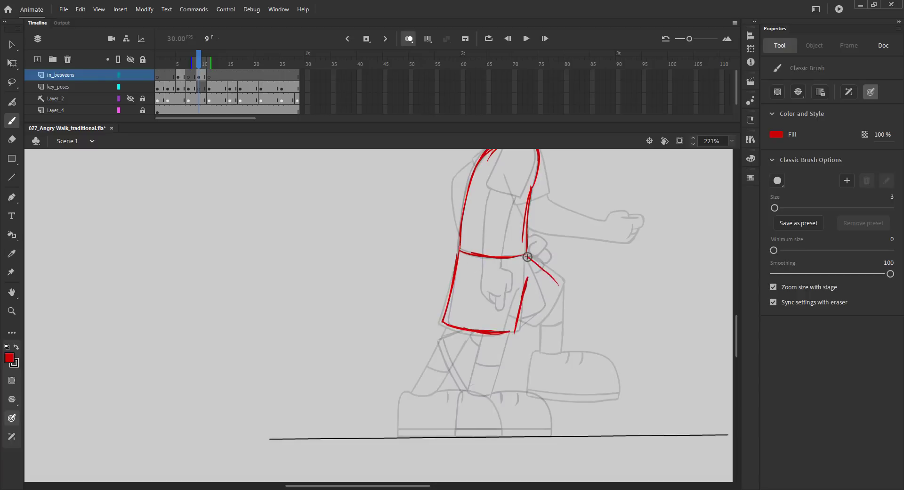
- Draw the red bent lower leg of the raised knee and the standing leg with its sock line at frame 9
{"action": "mouse_move", "coordinate": [562, 289]}
{"action": "left_mouse_down"}
{"action": "mouse_move", "coordinate": [535, 314]}
{"action": "mouse_move", "coordinate": [553, 359]}
{"action": "left_mouse_up"}
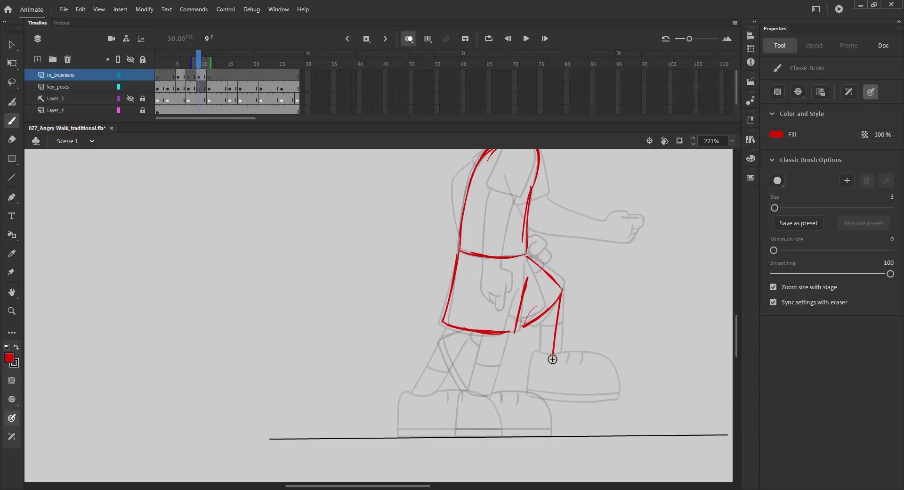
{"action": "left_click_drag", "start_coordinate": [555, 306], "coordinate": [526, 358]}
{"action": "left_click_drag", "start_coordinate": [489, 331], "coordinate": [470, 391]}
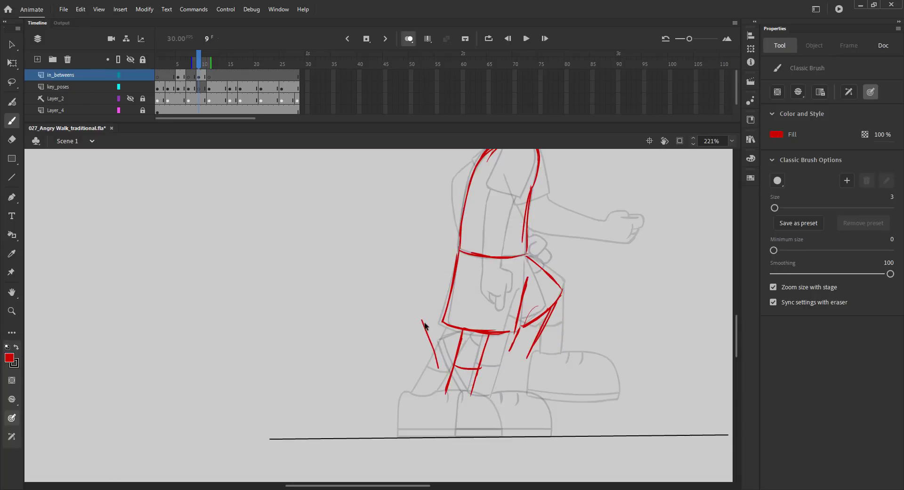
- Draw the standing foot's red shoe with its sole line resting on the ground line at frame 9
{"action": "left_click_drag", "start_coordinate": [391, 317], "coordinate": [304, 235]}
{"action": "mouse_move", "coordinate": [359, 308]}
{"action": "left_mouse_down"}
{"action": "mouse_move", "coordinate": [382, 308]}
{"action": "mouse_move", "coordinate": [344, 321]}
{"action": "mouse_move", "coordinate": [342, 353]}
{"action": "mouse_move", "coordinate": [382, 308]}
{"action": "mouse_move", "coordinate": [414, 306]}
{"action": "left_mouse_up"}
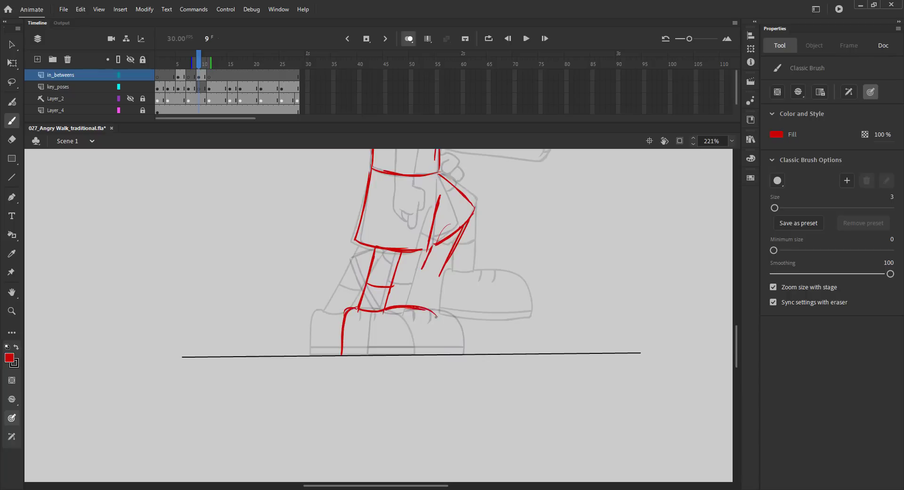
{"action": "left_click_drag", "start_coordinate": [438, 352], "coordinate": [438, 354]}
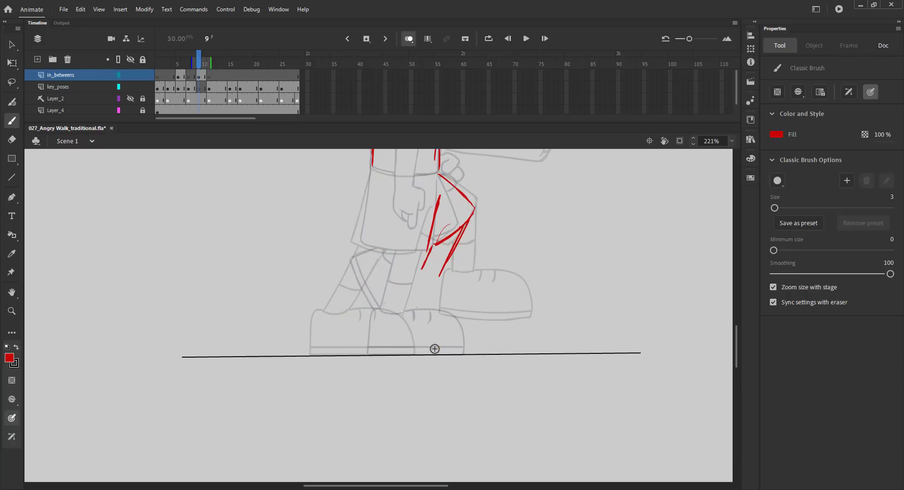
{"action": "key", "text": "ctrl+z"}
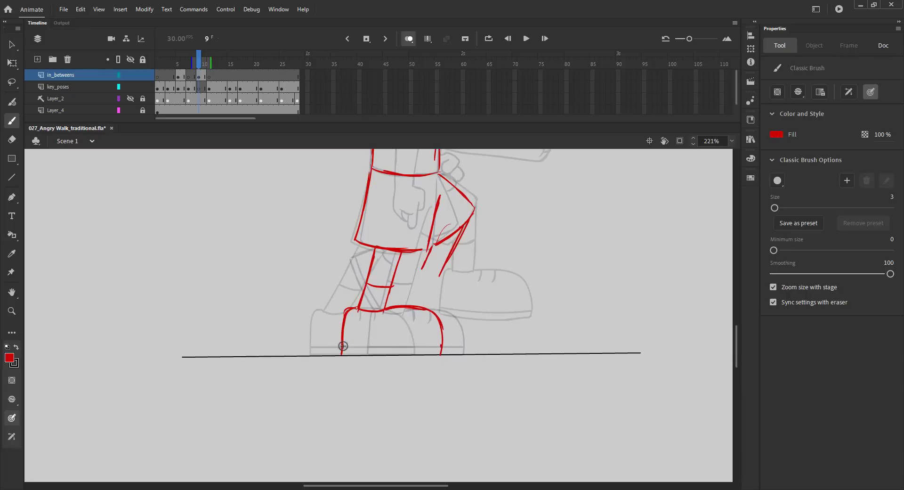
{"action": "left_click_drag", "start_coordinate": [343, 348], "coordinate": [412, 348]}
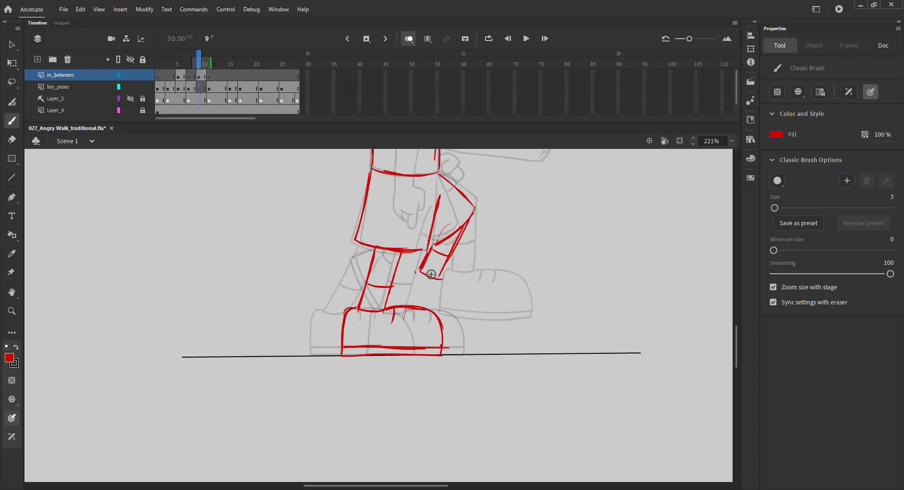
- Draw the raised foot's tilted red shoe with its sole at frame 9 and save the file
{"action": "left_click_drag", "start_coordinate": [443, 281], "coordinate": [401, 283]}
{"action": "left_click_drag", "start_coordinate": [412, 267], "coordinate": [396, 292]}
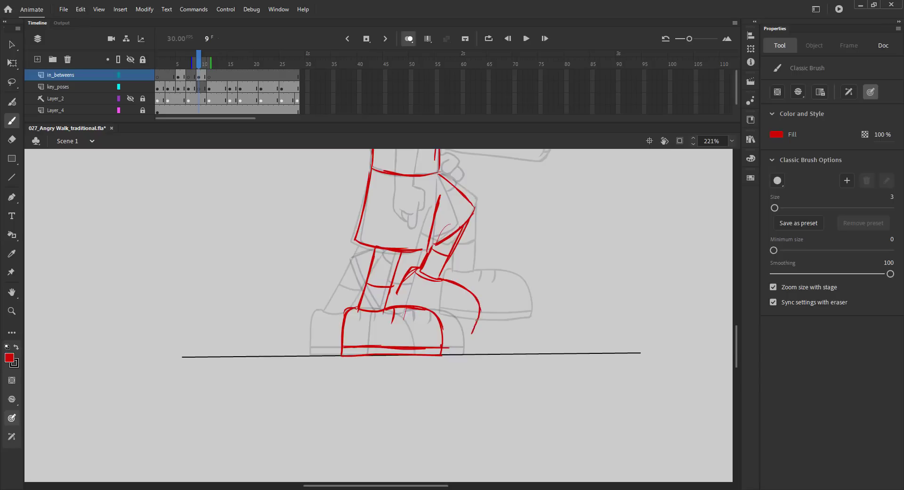
{"action": "left_click_drag", "start_coordinate": [400, 292], "coordinate": [471, 332]}
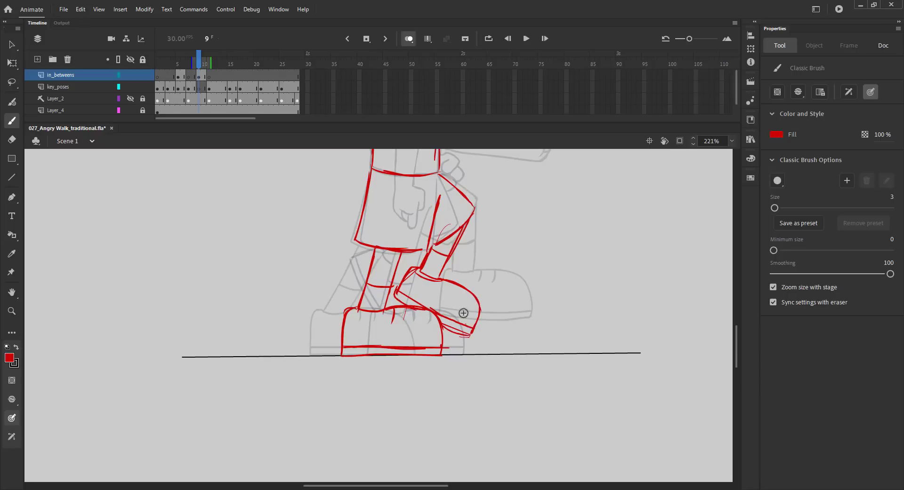
{"action": "scroll", "coordinate": [453, 295], "scroll_direction": "up", "scroll_amount": 5}
{"action": "left_click_drag", "start_coordinate": [556, 278], "coordinate": [481, 336]}
{"action": "key", "text": "ctrl+z"}
{"action": "key", "text": "ctrl+s"}
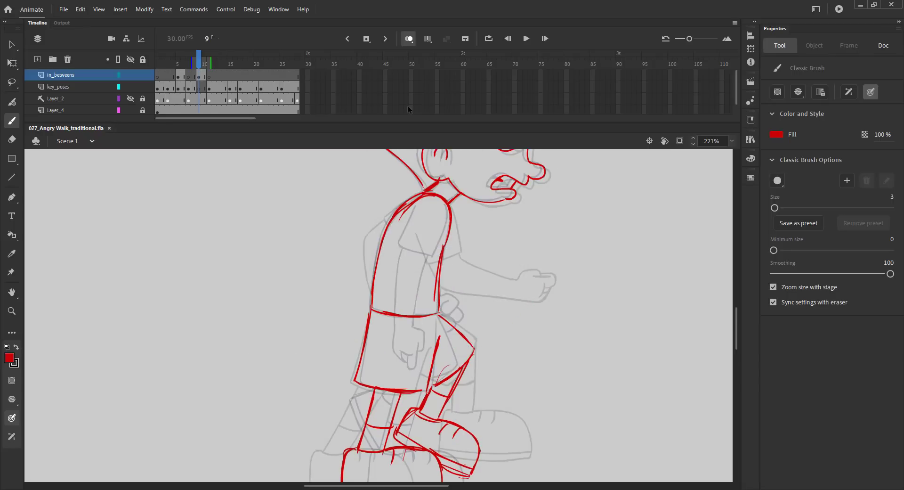
- Play the walk cycle with onion skinning hidden, then return to frame 9 with the onion skins shown
{"action": "left_click", "coordinate": [405, 40]}
{"action": "key", "text": "Return"}
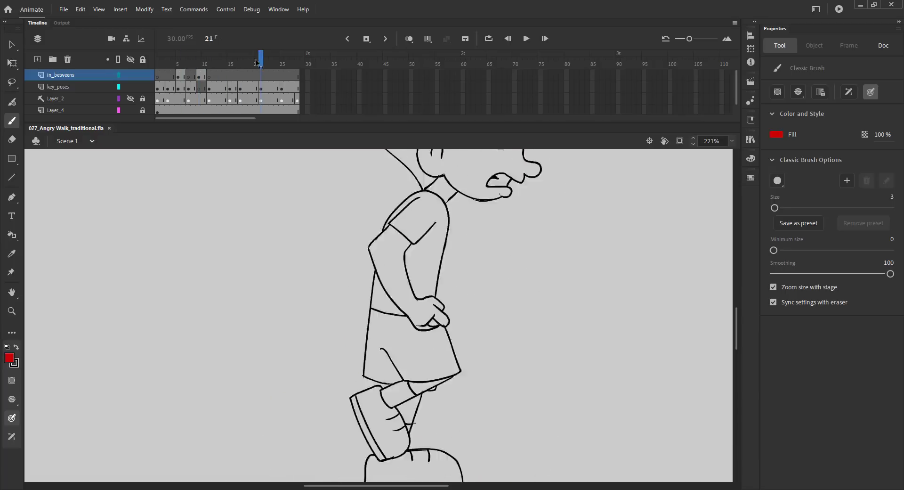
{"action": "left_click", "coordinate": [198, 67]}
{"action": "left_click", "coordinate": [408, 40]}
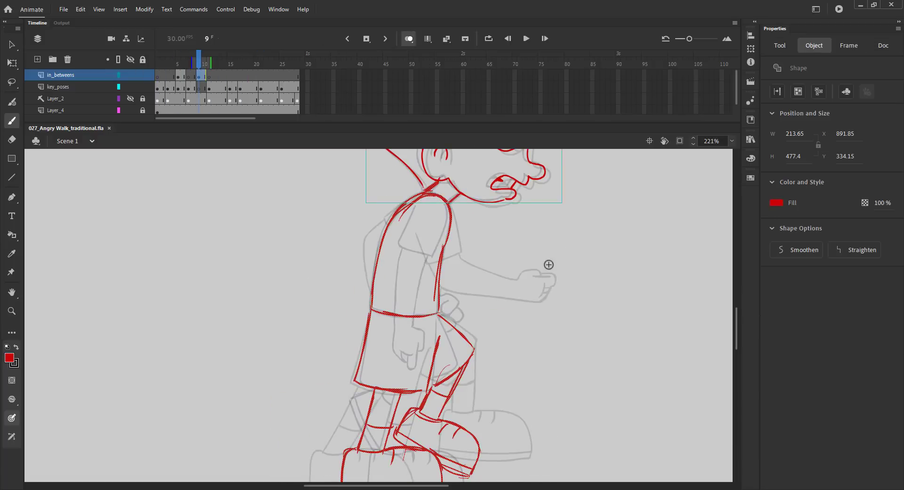
{"action": "left_click_drag", "start_coordinate": [554, 268], "coordinate": [502, 324]}
{"action": "key", "text": "ctrl+z"}
{"action": "left_click_drag", "start_coordinate": [555, 270], "coordinate": [449, 349]}
{"action": "left_click_drag", "start_coordinate": [384, 359], "coordinate": [493, 333]}
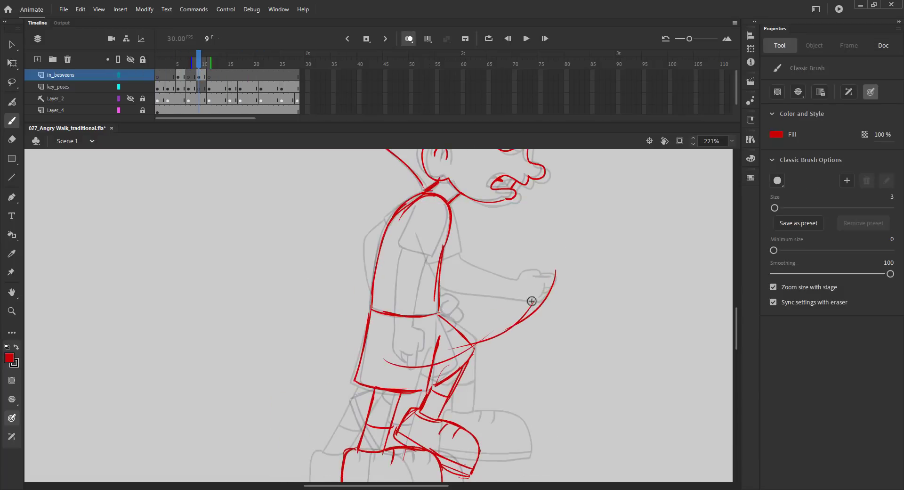
{"action": "left_click_drag", "start_coordinate": [535, 299], "coordinate": [486, 341]}
{"action": "key", "text": "ctrl+z"}
{"action": "key", "text": "ctrl+z"}
{"action": "key", "text": "ctrl+z"}
- Rotate the canvas and draw a thin red guide arc linking the raised and lowered onion-skinned hands at frame 9
{"action": "key", "text": "ctrl+a"}
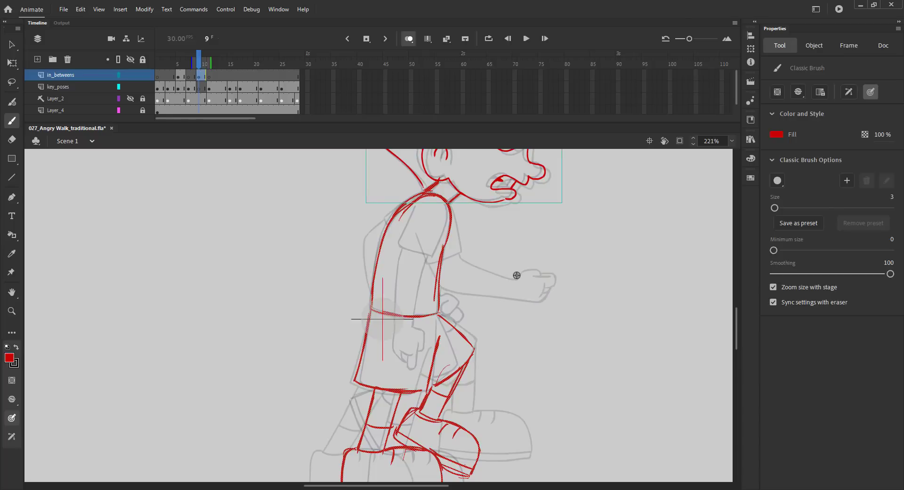
{"action": "left_click_drag", "start_coordinate": [540, 272], "coordinate": [445, 271]}
{"action": "key", "text": "v"}
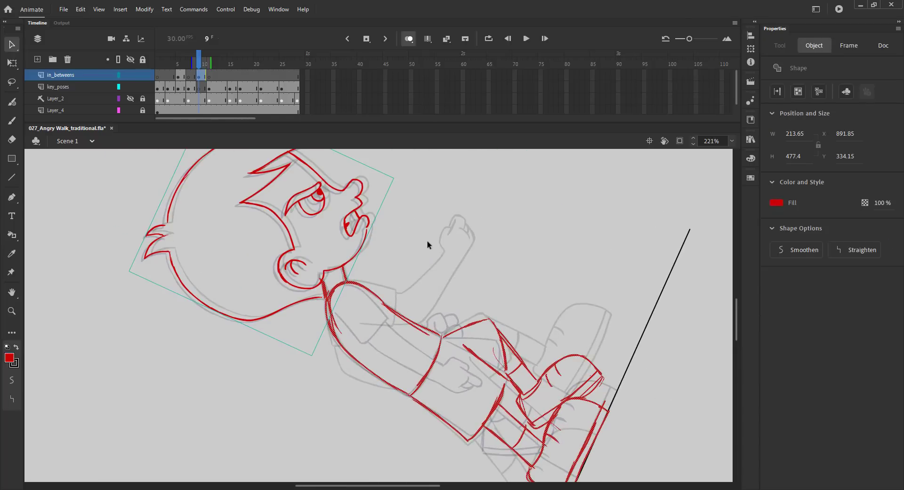
{"action": "key", "text": "ctrl+s"}
{"action": "left_click", "coordinate": [440, 228]}
{"action": "key", "text": "b"}
{"action": "mouse_move", "coordinate": [449, 204]}
{"action": "left_mouse_down"}
{"action": "mouse_move", "coordinate": [484, 265]}
{"action": "mouse_move", "coordinate": [488, 313]}
{"action": "left_mouse_up"}
{"action": "left_click_drag", "start_coordinate": [482, 372], "coordinate": [480, 380]}
{"action": "left_click_drag", "start_coordinate": [482, 259], "coordinate": [477, 391]}
{"action": "key", "text": "shift+space"}
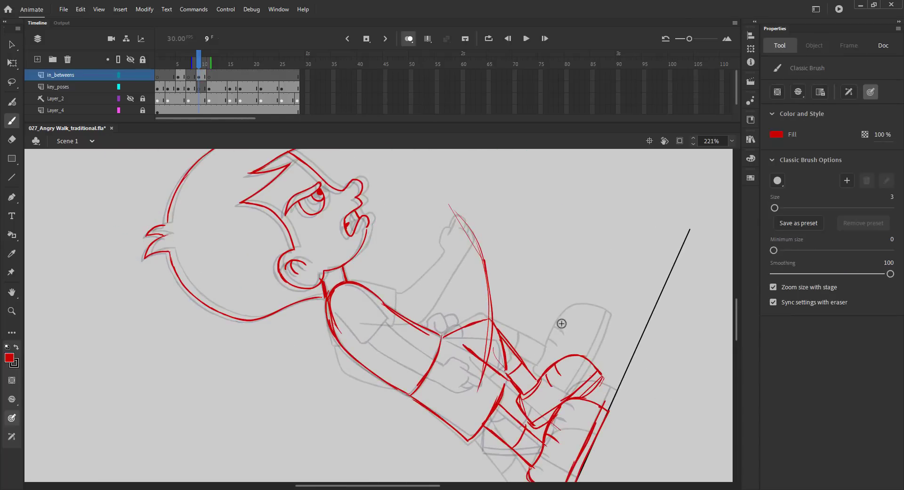
{"action": "left_click_drag", "start_coordinate": [562, 324], "coordinate": [459, 419]}
- Draw the red sleeve, forearm and fist with the hand placed on the guide arc at frame 9, saving the file
{"action": "mouse_move", "coordinate": [471, 245]}
{"action": "left_mouse_down"}
{"action": "mouse_move", "coordinate": [481, 259]}
{"action": "mouse_move", "coordinate": [475, 287]}
{"action": "mouse_move", "coordinate": [494, 216]}
{"action": "left_mouse_up"}
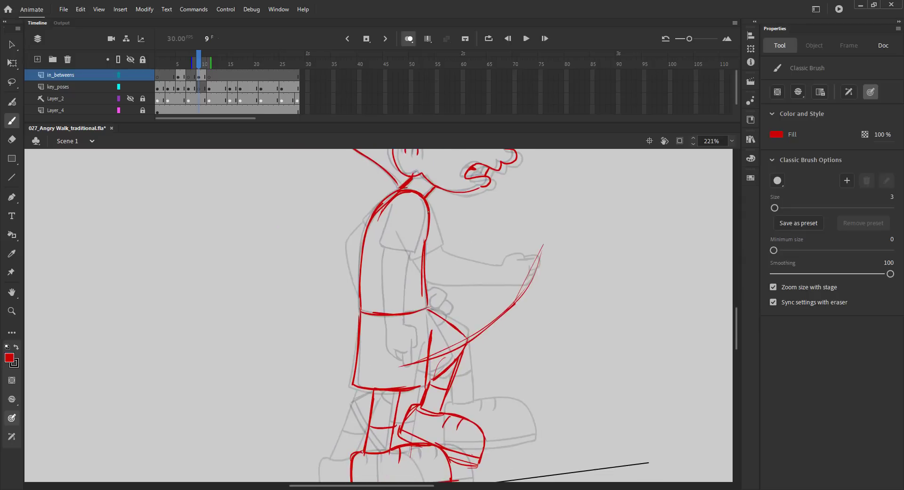
{"action": "mouse_move", "coordinate": [433, 255]}
{"action": "left_mouse_down"}
{"action": "mouse_move", "coordinate": [397, 260]}
{"action": "mouse_move", "coordinate": [479, 310]}
{"action": "left_mouse_up"}
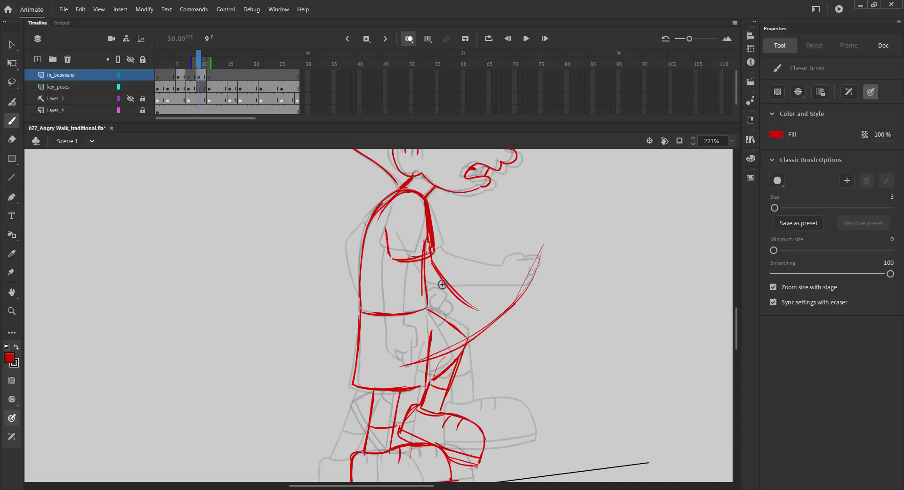
{"action": "left_click_drag", "start_coordinate": [398, 274], "coordinate": [473, 328]}
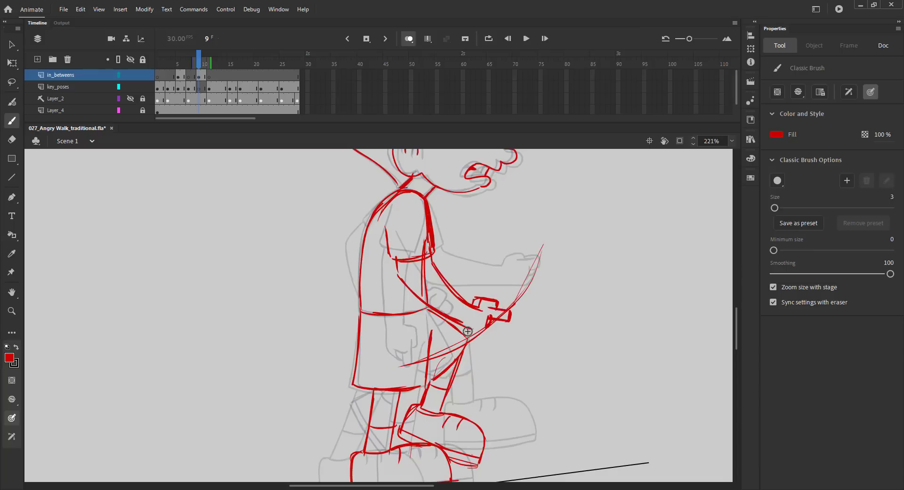
{"action": "key", "text": "ctrl+s"}
{"action": "left_click_drag", "start_coordinate": [511, 309], "coordinate": [510, 321]}
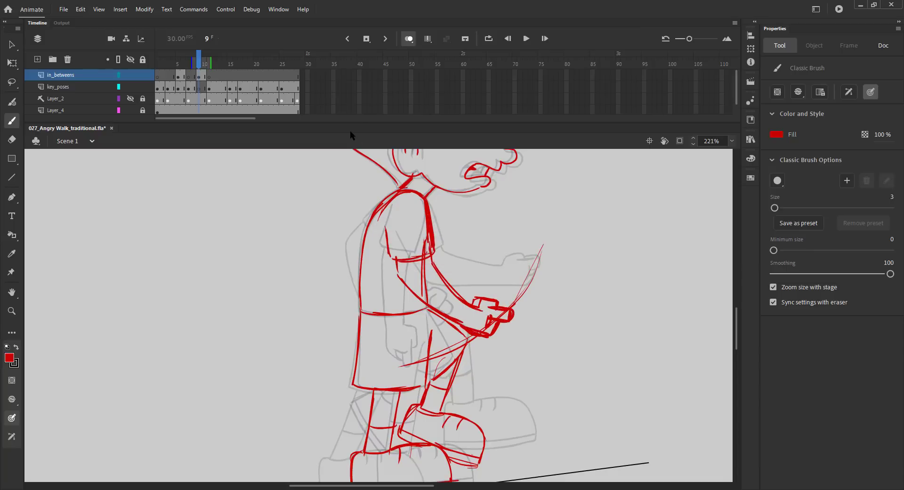
- Save the file and scrub from frame 5 to frame 11 at full-stage view without onion skins to check the motion
{"action": "key", "text": "ctrl+2"}
{"action": "key", "text": "ctrl+s"}
{"action": "left_click", "coordinate": [409, 39]}
{"action": "left_click_drag", "start_coordinate": [180, 64], "coordinate": [213, 81]}
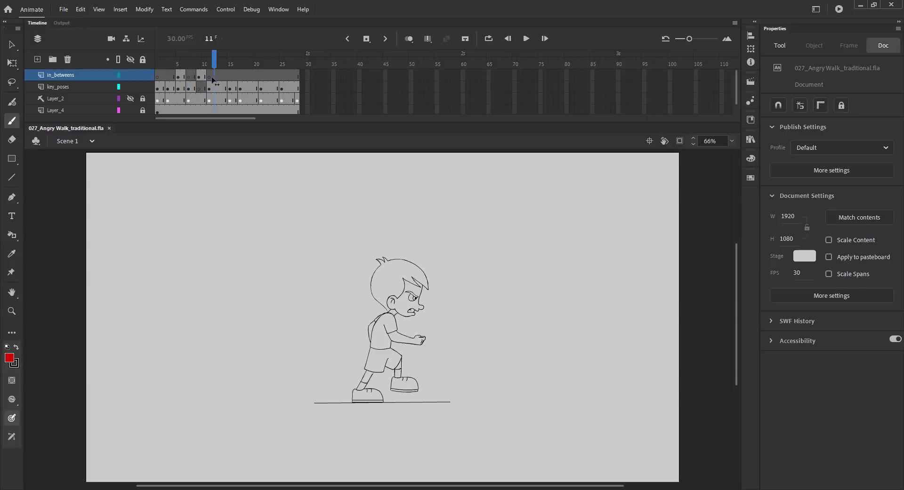
- Clear the drawing at frame 13 to leave an empty frame for the next in-between pose
{"action": "left_click", "coordinate": [219, 86]}
{"action": "key", "text": "Delete"}
{"action": "left_click", "coordinate": [219, 63]}
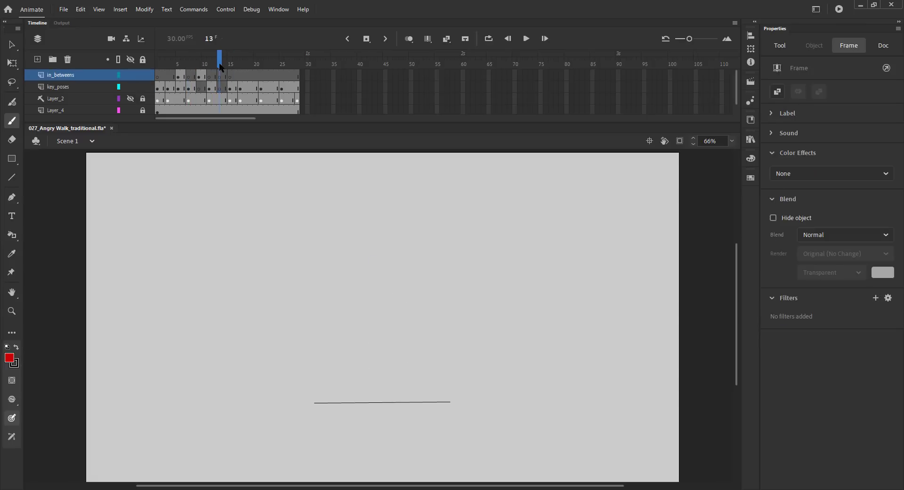
- Copy the red head group from frame 9 and paste it in place at frame 13 on the in_betweens layer
{"action": "key", "text": "v"}
{"action": "left_click", "coordinate": [199, 65]}
{"action": "left_click_drag", "start_coordinate": [333, 262], "coordinate": [388, 284]}
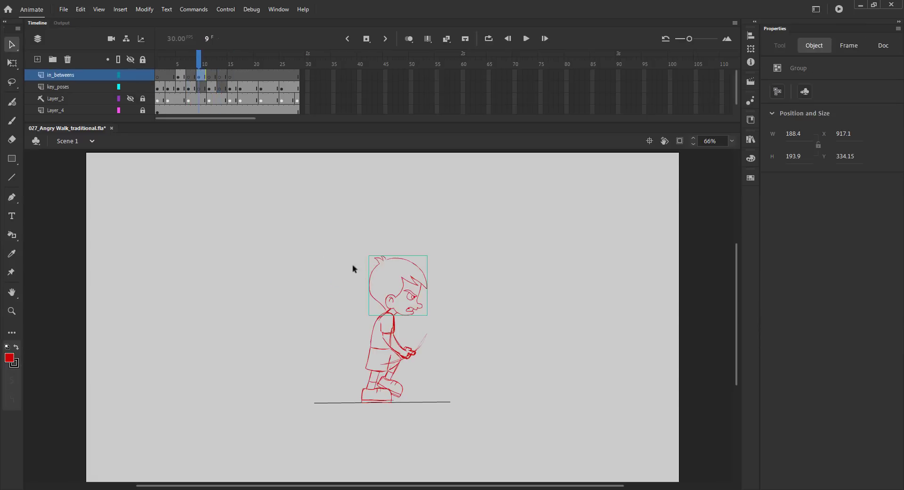
{"action": "key", "text": "ctrl+c"}
{"action": "left_click", "coordinate": [220, 64]}
{"action": "key", "text": "ctrl+shift+v"}
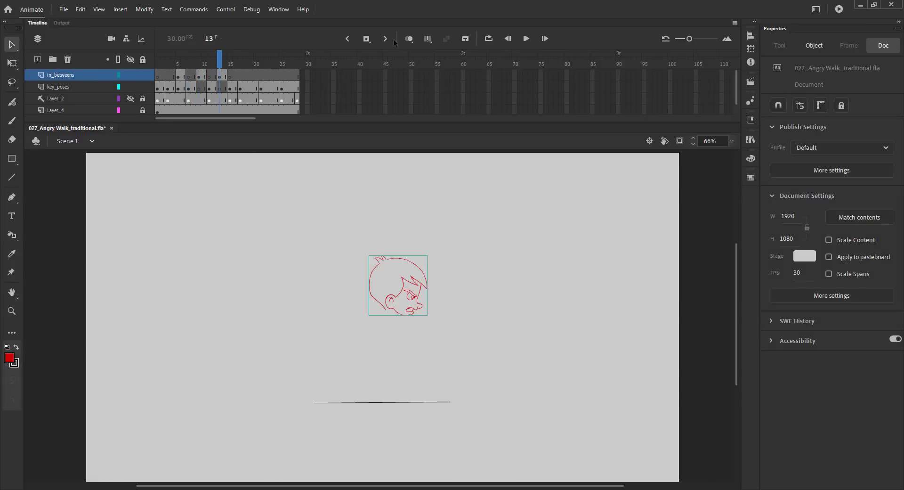
- Show onion skins at frame 13, nudge the head down and right to X 925.55, Y 337.4, and save the file
{"action": "left_click", "coordinate": [409, 39]}
{"action": "key", "text": "z"}
{"action": "left_click_drag", "start_coordinate": [327, 242], "coordinate": [460, 397]}
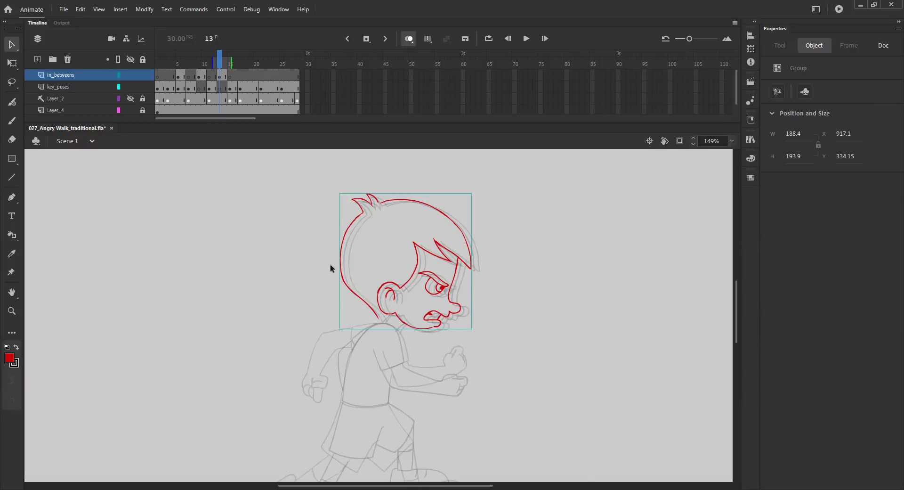
{"action": "key", "text": "Down"}
{"action": "key", "text": "Down"}
{"action": "key", "text": "Down"}
{"action": "key", "text": "Right"}
{"action": "key", "text": "Right"}
{"action": "key", "text": "Right"}
{"action": "key", "text": "Right"}
{"action": "key", "text": "Right"}
{"action": "key", "text": "Right"}
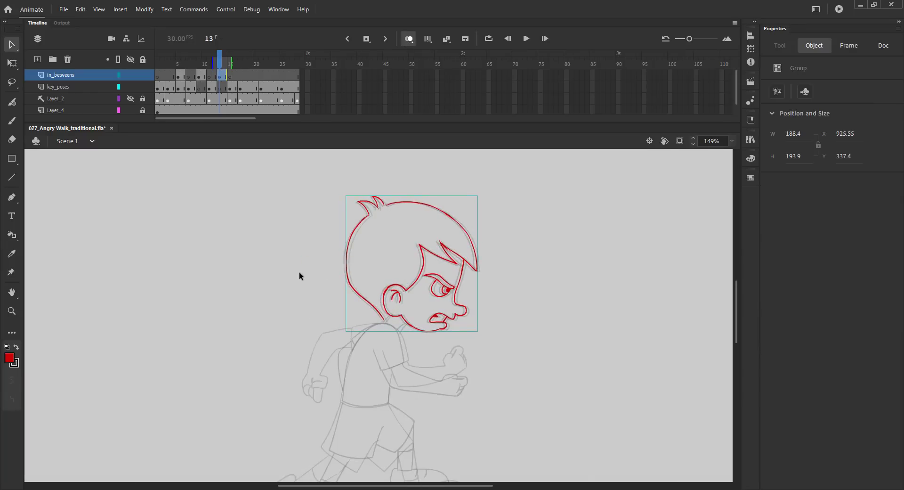
{"action": "left_click", "coordinate": [299, 272]}
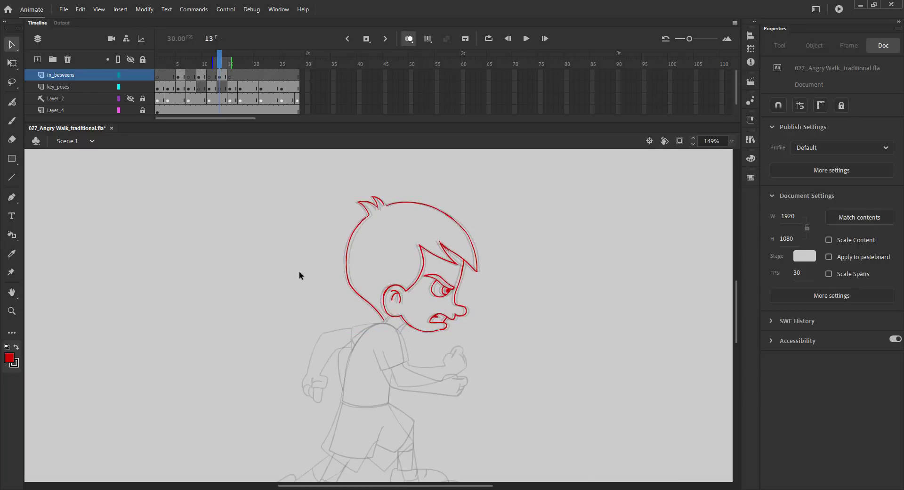
{"action": "key", "text": "ctrl+s"}
- Draw the red neck, front shoulder and short sleeve below the head at frame 13
{"action": "key", "text": "z"}
{"action": "left_click_drag", "start_coordinate": [283, 291], "coordinate": [478, 404]}
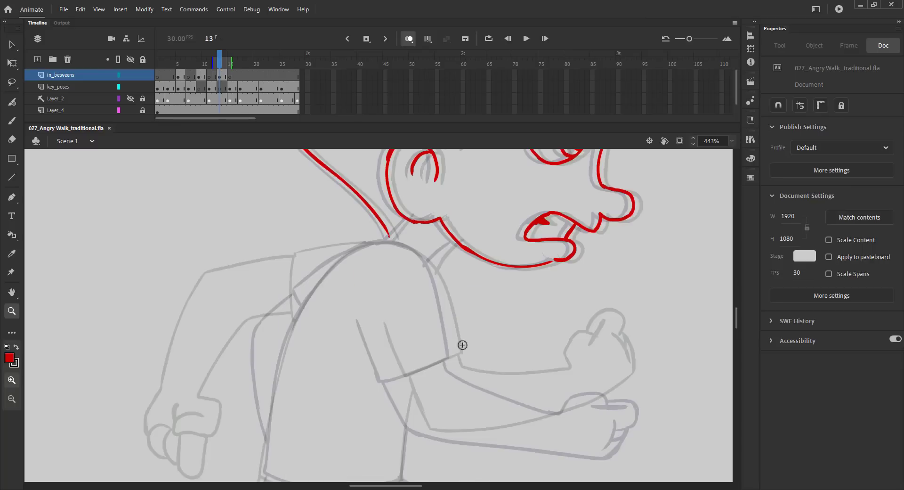
{"action": "key", "text": "b"}
{"action": "left_click_drag", "start_coordinate": [387, 239], "coordinate": [407, 219]}
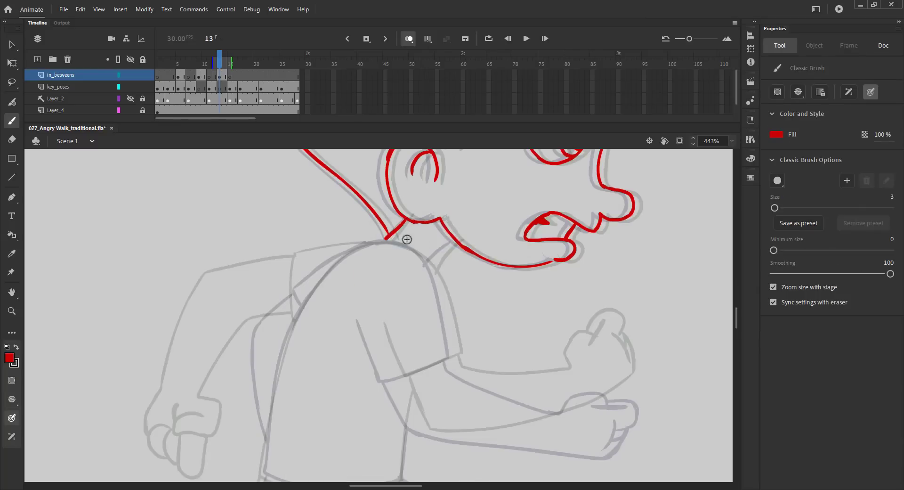
{"action": "mouse_move", "coordinate": [455, 242]}
{"action": "left_mouse_down"}
{"action": "mouse_move", "coordinate": [434, 262]}
{"action": "mouse_move", "coordinate": [404, 232]}
{"action": "left_mouse_up"}
{"action": "left_click_drag", "start_coordinate": [401, 201], "coordinate": [456, 248]}
{"action": "left_click_drag", "start_coordinate": [426, 209], "coordinate": [456, 246]}
{"action": "key", "text": "ctrl+z"}
{"action": "mouse_move", "coordinate": [421, 204]}
{"action": "left_mouse_down"}
{"action": "mouse_move", "coordinate": [460, 264]}
{"action": "mouse_move", "coordinate": [472, 312]}
{"action": "mouse_move", "coordinate": [420, 334]}
{"action": "left_mouse_up"}
{"action": "left_click_drag", "start_coordinate": [402, 331], "coordinate": [386, 284]}
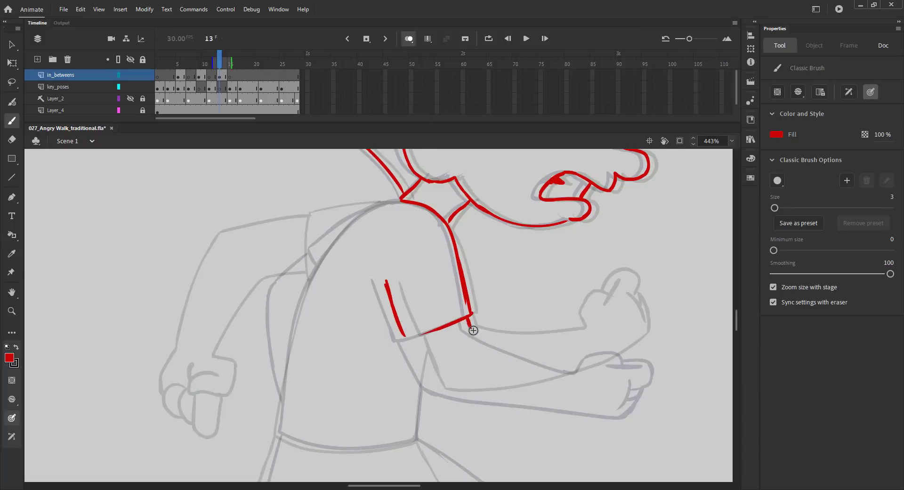
- Draw the red front forearm and clenched fist midway between the two onion-skinned arms at frame 13
{"action": "left_click_drag", "start_coordinate": [470, 326], "coordinate": [579, 348]}
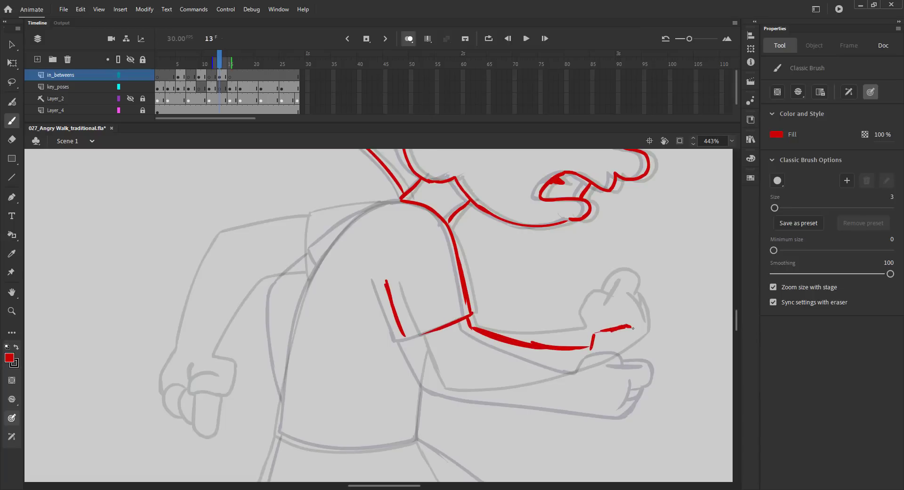
{"action": "left_click_drag", "start_coordinate": [633, 328], "coordinate": [636, 337]}
{"action": "mouse_move", "coordinate": [623, 344]}
{"action": "left_mouse_down"}
{"action": "mouse_move", "coordinate": [669, 326]}
{"action": "mouse_move", "coordinate": [657, 378]}
{"action": "left_mouse_up"}
{"action": "key", "text": "ctrl+z"}
{"action": "mouse_move", "coordinate": [668, 350]}
{"action": "left_mouse_down"}
{"action": "mouse_move", "coordinate": [661, 380]}
{"action": "mouse_move", "coordinate": [604, 382]}
{"action": "left_mouse_up"}
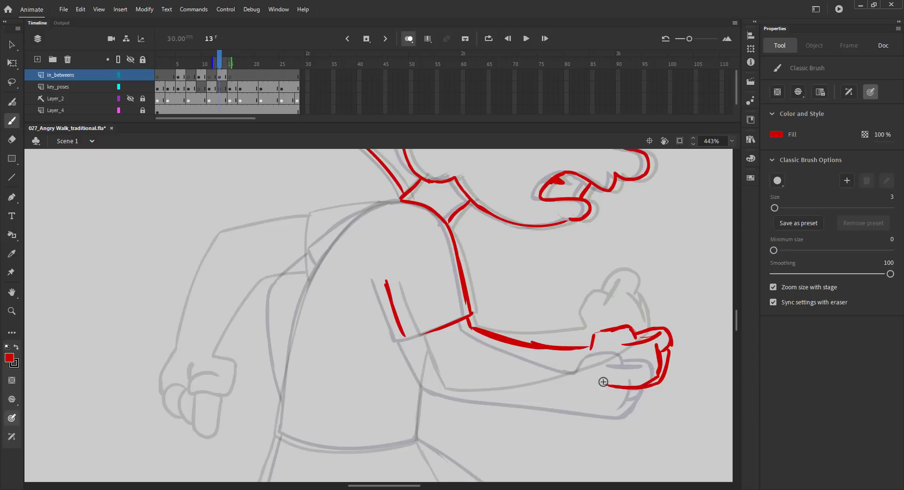
{"action": "mouse_move", "coordinate": [411, 337]}
{"action": "left_mouse_down"}
{"action": "mouse_move", "coordinate": [428, 380]}
{"action": "mouse_move", "coordinate": [504, 400]}
{"action": "left_mouse_up"}
{"action": "key", "text": "ctrl+z"}
{"action": "mouse_move", "coordinate": [423, 365]}
{"action": "left_mouse_down"}
{"action": "mouse_move", "coordinate": [432, 381]}
{"action": "mouse_move", "coordinate": [532, 393]}
{"action": "left_mouse_up"}
{"action": "mouse_move", "coordinate": [466, 388]}
{"action": "left_mouse_down"}
{"action": "mouse_move", "coordinate": [646, 391]}
{"action": "mouse_move", "coordinate": [667, 351]}
{"action": "left_mouse_up"}
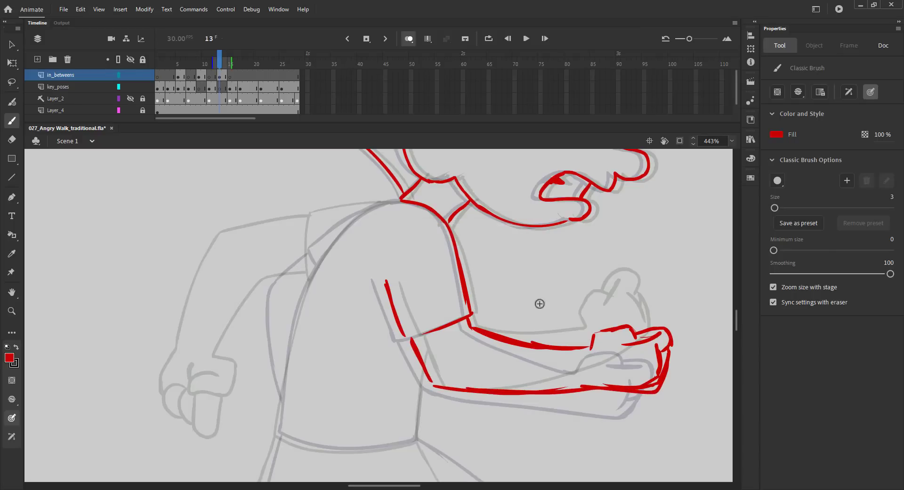
- Draw the red back curve, torso front and shirt hem at frame 13 and save the file
{"action": "mouse_move", "coordinate": [401, 203]}
{"action": "left_mouse_down"}
{"action": "mouse_move", "coordinate": [337, 231]}
{"action": "mouse_move", "coordinate": [297, 328]}
{"action": "left_mouse_up"}
{"action": "left_click_drag", "start_coordinate": [288, 297], "coordinate": [311, 199]}
{"action": "mouse_move", "coordinate": [306, 269]}
{"action": "left_mouse_down"}
{"action": "mouse_move", "coordinate": [320, 222]}
{"action": "mouse_move", "coordinate": [302, 333]}
{"action": "left_mouse_up"}
{"action": "left_click_drag", "start_coordinate": [446, 289], "coordinate": [440, 340]}
{"action": "mouse_move", "coordinate": [302, 333]}
{"action": "left_mouse_down"}
{"action": "mouse_move", "coordinate": [344, 344]}
{"action": "mouse_move", "coordinate": [442, 340]}
{"action": "mouse_move", "coordinate": [468, 223]}
{"action": "left_mouse_up"}
{"action": "key", "text": "ctrl+s"}
- Draw the red rear edge, crotch line and rear leg hem of the shorts at frame 13 and save the file
{"action": "left_click_drag", "start_coordinate": [338, 211], "coordinate": [291, 349]}
{"action": "left_click_drag", "start_coordinate": [447, 323], "coordinate": [404, 405]}
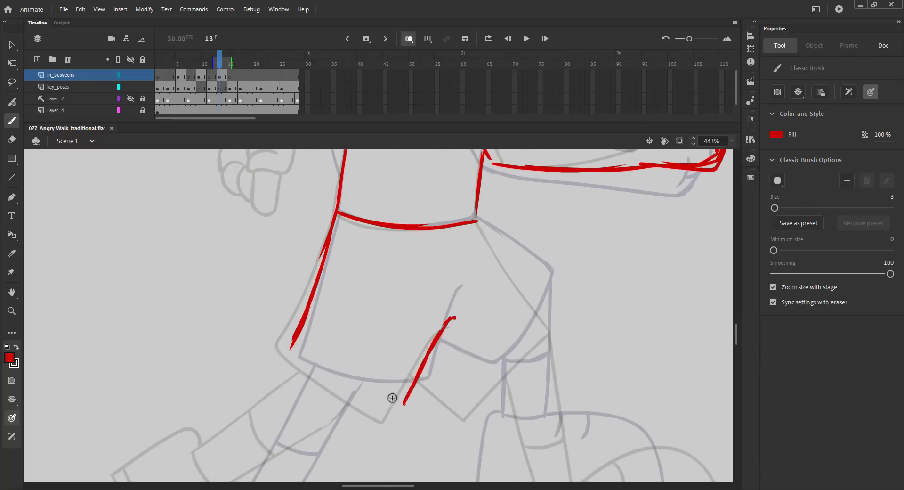
{"action": "left_click_drag", "start_coordinate": [290, 350], "coordinate": [400, 407]}
{"action": "key", "text": "ctrl+s"}
- Draw the red front leg of the shorts with its bent knee and hem between the onion-skinned poses at frame 13 and save
{"action": "mouse_move", "coordinate": [480, 223]}
{"action": "left_mouse_down"}
{"action": "mouse_move", "coordinate": [539, 292]}
{"action": "mouse_move", "coordinate": [477, 398]}
{"action": "left_mouse_up"}
{"action": "left_click_drag", "start_coordinate": [423, 367], "coordinate": [464, 399]}
{"action": "key", "text": "ctrl+z"}
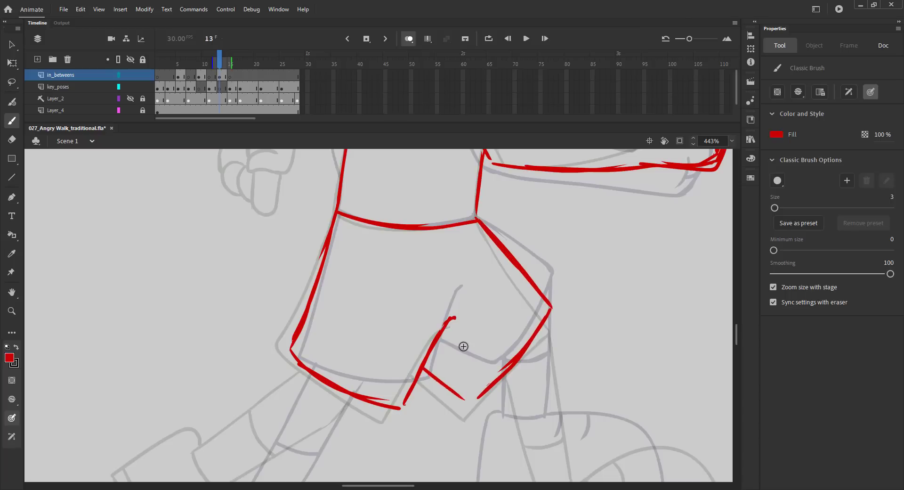
{"action": "key", "text": "ctrl+z"}
{"action": "key", "text": "ctrl+s"}
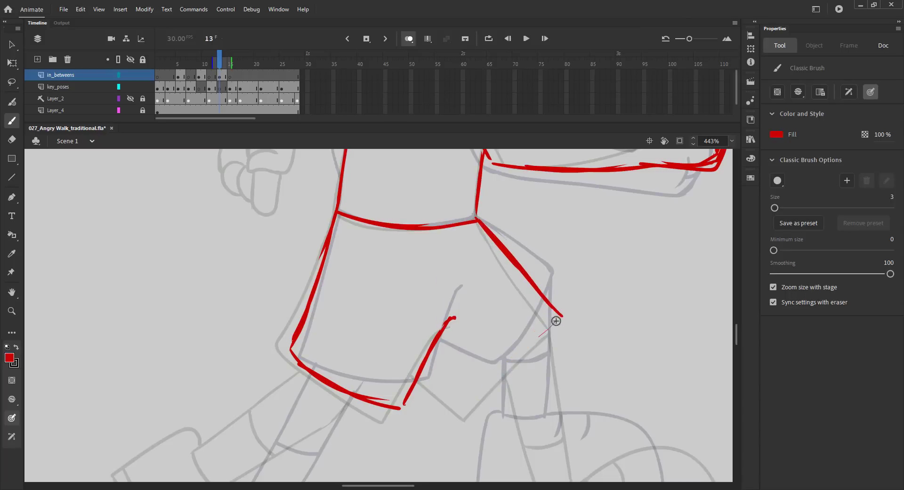
{"action": "left_click_drag", "start_coordinate": [556, 321], "coordinate": [464, 398]}
{"action": "left_click_drag", "start_coordinate": [514, 356], "coordinate": [463, 398]}
{"action": "left_click_drag", "start_coordinate": [428, 361], "coordinate": [463, 395]}
{"action": "left_click_drag", "start_coordinate": [418, 222], "coordinate": [421, 86]}
{"action": "key", "text": "ctrl+s"}
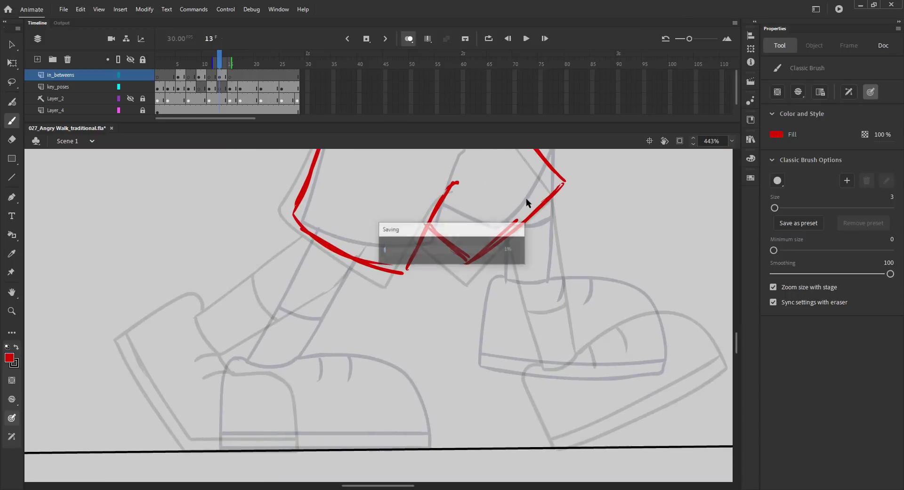
- Draw the red front lower leg from the knee down to the ankle with its sock lines at frame 13
{"action": "left_click_drag", "start_coordinate": [528, 263], "coordinate": [474, 292]}
{"action": "left_click_drag", "start_coordinate": [507, 218], "coordinate": [512, 360]}
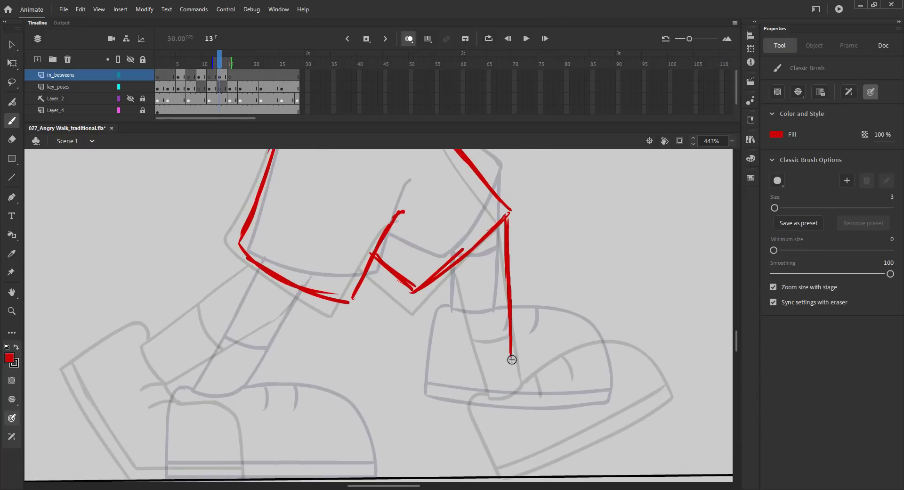
{"action": "left_click_drag", "start_coordinate": [458, 262], "coordinate": [463, 365]}
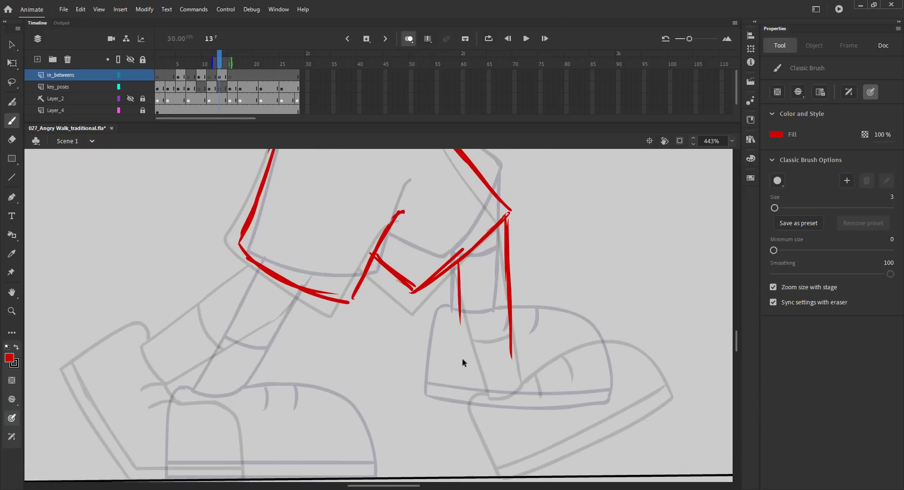
{"action": "key", "text": "ctrl+z"}
{"action": "left_click_drag", "start_coordinate": [458, 260], "coordinate": [466, 377]}
{"action": "mouse_move", "coordinate": [464, 328]}
{"action": "left_mouse_down"}
{"action": "mouse_move", "coordinate": [513, 325]}
{"action": "mouse_move", "coordinate": [402, 253]}
{"action": "left_mouse_up"}
{"action": "key", "text": "ctrl+z"}
{"action": "left_click_drag", "start_coordinate": [460, 306], "coordinate": [401, 220]}
{"action": "left_click_drag", "start_coordinate": [407, 292], "coordinate": [453, 286]}
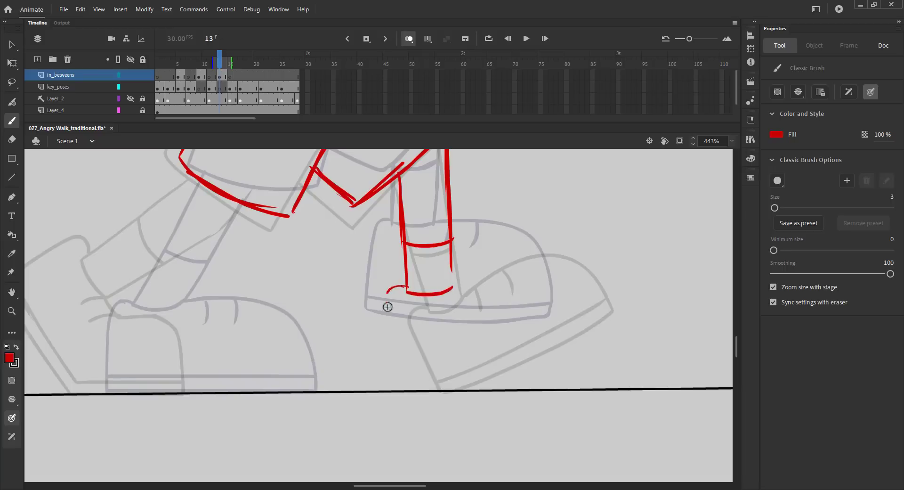
- Draw the red heel and rounded upper of the front shoe at frame 13
{"action": "left_click_drag", "start_coordinate": [388, 288], "coordinate": [394, 367]}
{"action": "left_click_drag", "start_coordinate": [453, 282], "coordinate": [542, 260]}
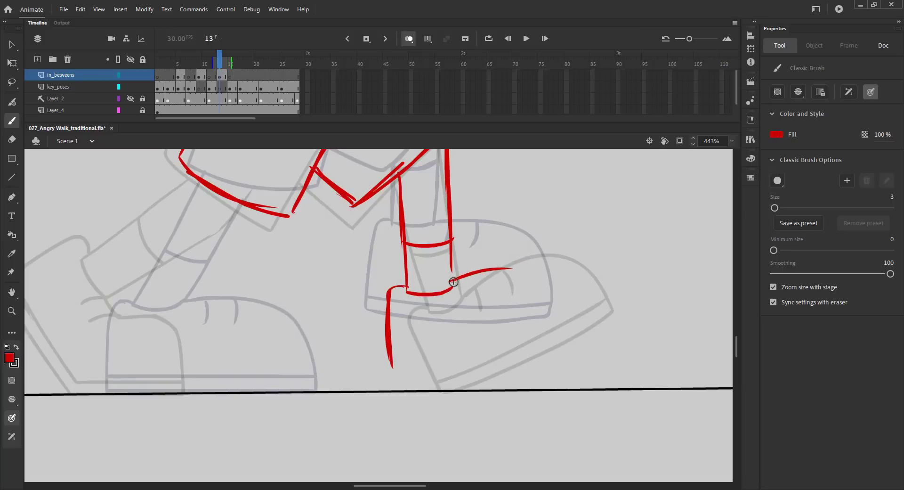
{"action": "left_click_drag", "start_coordinate": [454, 282], "coordinate": [545, 257]}
{"action": "left_click_drag", "start_coordinate": [494, 268], "coordinate": [561, 259]}
{"action": "key", "text": "ctrl+z"}
{"action": "key", "text": "ctrl+z"}
{"action": "key", "text": "ctrl+z"}
{"action": "mouse_move", "coordinate": [453, 282]}
{"action": "left_mouse_down"}
{"action": "mouse_move", "coordinate": [541, 253]}
{"action": "mouse_move", "coordinate": [568, 284]}
{"action": "left_mouse_up"}
{"action": "left_click_drag", "start_coordinate": [550, 257], "coordinate": [578, 320]}
- Draw the front shoe's sole, collar and two lace lines in red at frame 13 and save the file
{"action": "mouse_move", "coordinate": [577, 326]}
{"action": "left_mouse_down"}
{"action": "mouse_move", "coordinate": [440, 363]}
{"action": "mouse_move", "coordinate": [386, 366]}
{"action": "left_mouse_up"}
{"action": "left_click_drag", "start_coordinate": [387, 363], "coordinate": [503, 358]}
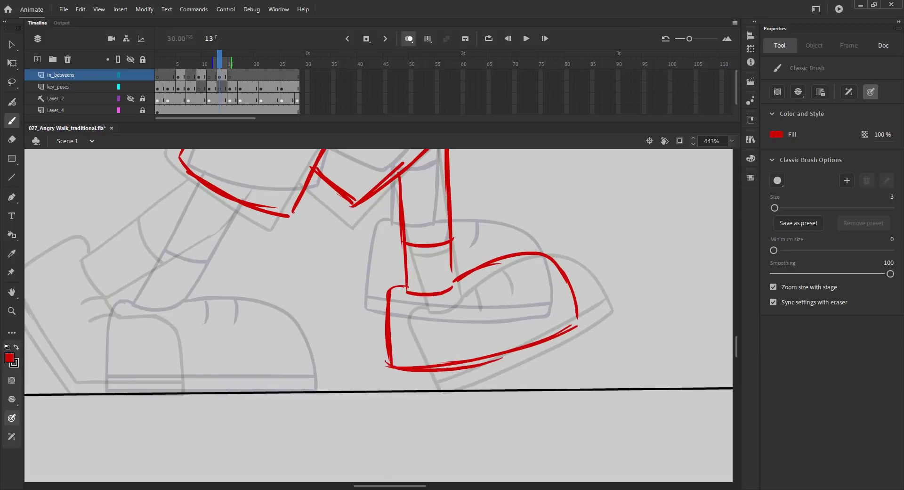
{"action": "left_click_drag", "start_coordinate": [406, 287], "coordinate": [436, 284]}
{"action": "mouse_move", "coordinate": [388, 356]}
{"action": "left_mouse_down"}
{"action": "mouse_move", "coordinate": [510, 342]}
{"action": "mouse_move", "coordinate": [580, 317]}
{"action": "left_mouse_up"}
{"action": "left_click_drag", "start_coordinate": [475, 273], "coordinate": [483, 297]}
{"action": "left_click_drag", "start_coordinate": [499, 264], "coordinate": [507, 293]}
{"action": "key", "text": "ctrl+s"}
- Draw the red rear lower leg with its sock line below the shorts at frame 13
{"action": "mouse_move", "coordinate": [265, 203]}
{"action": "left_mouse_down"}
{"action": "mouse_move", "coordinate": [430, 313]}
{"action": "mouse_move", "coordinate": [485, 240]}
{"action": "left_mouse_up"}
{"action": "left_click_drag", "start_coordinate": [414, 214], "coordinate": [331, 331]}
{"action": "left_click_drag", "start_coordinate": [461, 240], "coordinate": [380, 340]}
{"action": "left_click_drag", "start_coordinate": [368, 278], "coordinate": [419, 305]}
- Draw the red rear shoe with its heel raised and toe on the ground line at frame 13 and save
{"action": "mouse_move", "coordinate": [336, 325]}
{"action": "left_mouse_down"}
{"action": "mouse_move", "coordinate": [379, 340]}
{"action": "mouse_move", "coordinate": [430, 338]}
{"action": "mouse_move", "coordinate": [488, 351]}
{"action": "left_mouse_up"}
{"action": "key", "text": "ctrl+z"}
{"action": "key", "text": "ctrl+z"}
{"action": "mouse_move", "coordinate": [377, 341]}
{"action": "left_mouse_down"}
{"action": "mouse_move", "coordinate": [444, 338]}
{"action": "mouse_move", "coordinate": [478, 386]}
{"action": "left_mouse_up"}
{"action": "mouse_move", "coordinate": [445, 341]}
{"action": "left_mouse_down"}
{"action": "mouse_move", "coordinate": [472, 370]}
{"action": "mouse_move", "coordinate": [480, 430]}
{"action": "left_mouse_up"}
{"action": "mouse_move", "coordinate": [343, 321]}
{"action": "left_mouse_down"}
{"action": "mouse_move", "coordinate": [270, 378]}
{"action": "mouse_move", "coordinate": [333, 431]}
{"action": "left_mouse_up"}
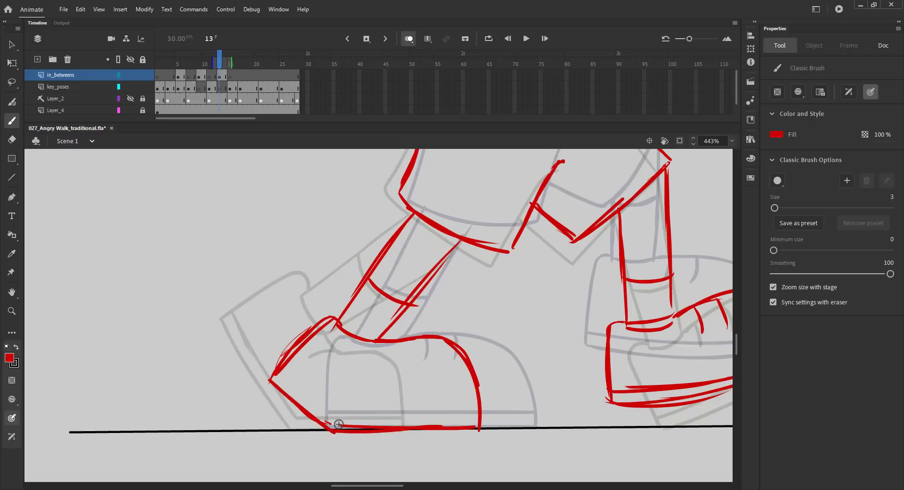
{"action": "key", "text": "ctrl+s"}
- Review the whole red pose at frame 13 with the onion skins hidden
{"action": "key", "text": "ctrl+2"}
{"action": "left_click_drag", "start_coordinate": [364, 391], "coordinate": [362, 395]}
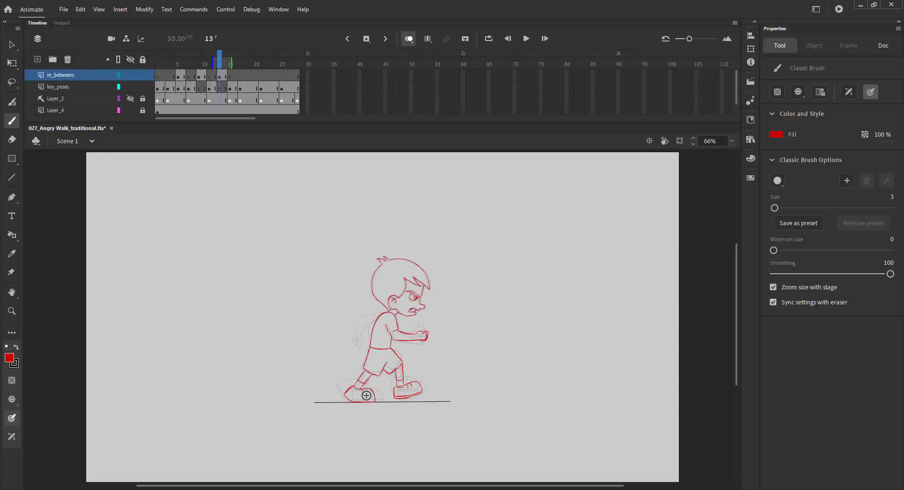
{"action": "key", "text": "v"}
{"action": "left_click", "coordinate": [409, 39]}
{"action": "mouse_move", "coordinate": [219, 61]}
{"action": "left_mouse_down"}
{"action": "mouse_move", "coordinate": [168, 69]}
{"action": "mouse_move", "coordinate": [264, 71]}
{"action": "mouse_move", "coordinate": [201, 73]}
{"action": "mouse_move", "coordinate": [220, 75]}
{"action": "left_mouse_up"}
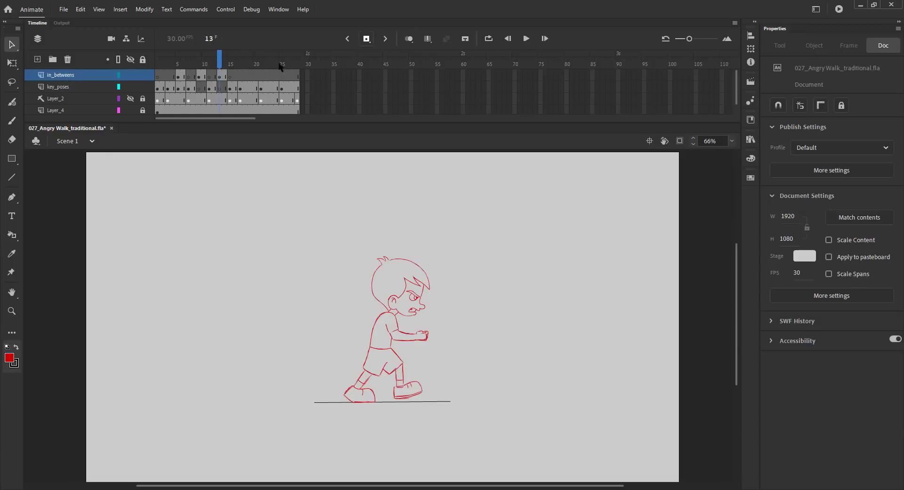
- Show the onion skins again and draw the far arm's red sleeve, upper arm and forearm behind the torso at frame 13
{"action": "left_click", "coordinate": [409, 39]}
{"action": "key", "text": "z"}
{"action": "left_click_drag", "start_coordinate": [331, 304], "coordinate": [409, 354]}
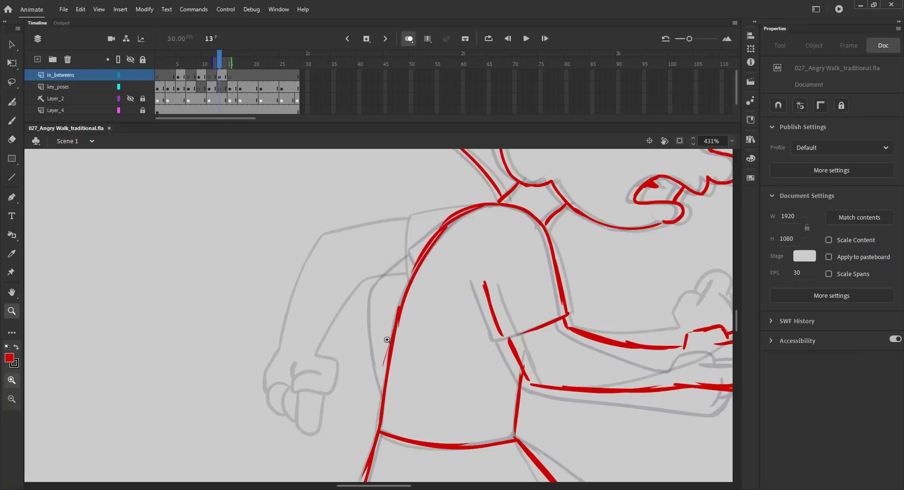
{"action": "key", "text": "b"}
{"action": "mouse_move", "coordinate": [487, 204]}
{"action": "left_mouse_down"}
{"action": "mouse_move", "coordinate": [401, 233]}
{"action": "mouse_move", "coordinate": [414, 268]}
{"action": "left_mouse_up"}
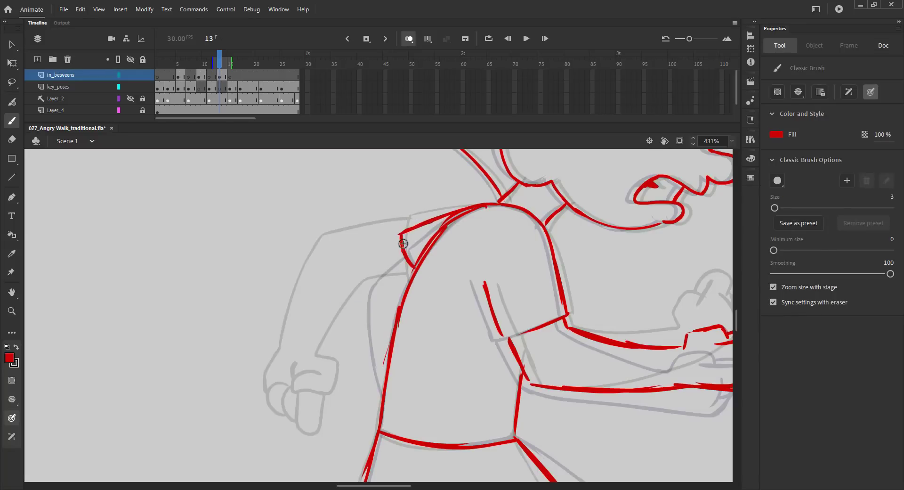
{"action": "left_click_drag", "start_coordinate": [362, 254], "coordinate": [326, 395]}
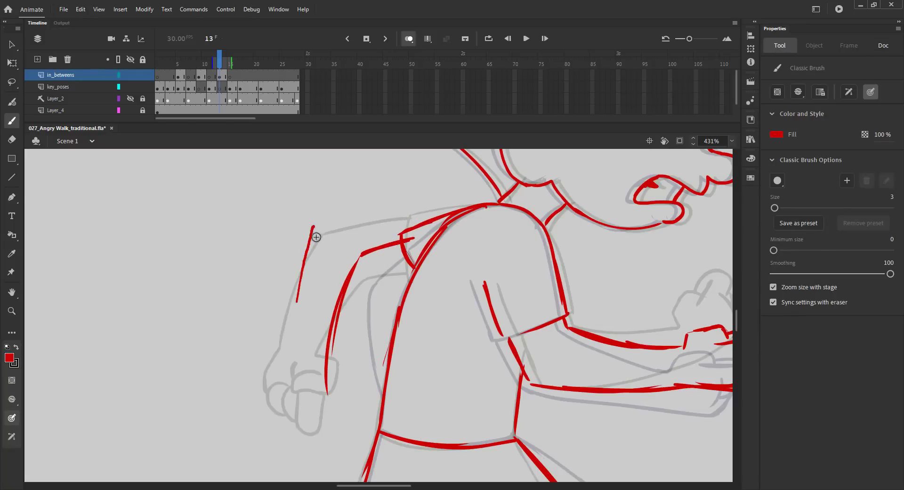
{"action": "left_click_drag", "start_coordinate": [345, 230], "coordinate": [376, 160]}
{"action": "left_click_drag", "start_coordinate": [384, 182], "coordinate": [350, 315]}
{"action": "mouse_move", "coordinate": [431, 236]}
{"action": "left_mouse_down"}
{"action": "mouse_move", "coordinate": [391, 321]}
{"action": "mouse_move", "coordinate": [392, 295]}
{"action": "left_mouse_up"}
- Draw the far hand's clenched red fist and fingers at hip height at frame 13
{"action": "mouse_move", "coordinate": [356, 285]}
{"action": "left_mouse_down"}
{"action": "mouse_move", "coordinate": [337, 347]}
{"action": "mouse_move", "coordinate": [358, 299]}
{"action": "mouse_move", "coordinate": [329, 301]}
{"action": "left_mouse_up"}
{"action": "mouse_move", "coordinate": [340, 295]}
{"action": "left_mouse_down"}
{"action": "mouse_move", "coordinate": [337, 333]}
{"action": "mouse_move", "coordinate": [348, 334]}
{"action": "left_mouse_up"}
{"action": "left_click_drag", "start_coordinate": [337, 333], "coordinate": [359, 339]}
{"action": "left_click_drag", "start_coordinate": [373, 297], "coordinate": [360, 338]}
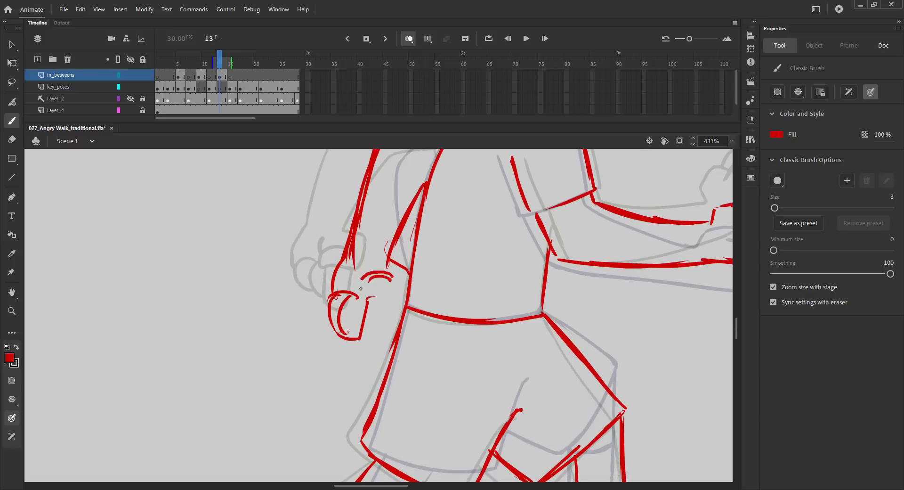
{"action": "left_click_drag", "start_coordinate": [368, 304], "coordinate": [379, 343]}
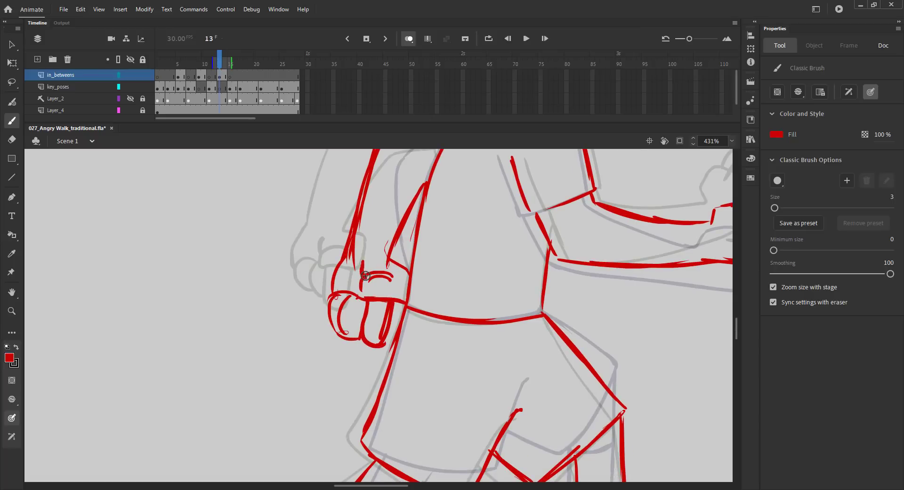
- Hide the onion skins and scrub the timeline to review the in-between poses at full-stage view
{"action": "key", "text": "ctrl+2"}
{"action": "left_click", "coordinate": [412, 41]}
{"action": "key", "text": "v"}
{"action": "mouse_move", "coordinate": [220, 61]}
{"action": "left_mouse_down"}
{"action": "mouse_move", "coordinate": [170, 71]}
{"action": "mouse_move", "coordinate": [260, 64]}
{"action": "mouse_move", "coordinate": [158, 66]}
{"action": "mouse_move", "coordinate": [270, 68]}
{"action": "mouse_move", "coordinate": [182, 66]}
{"action": "mouse_move", "coordinate": [207, 55]}
{"action": "left_mouse_up"}
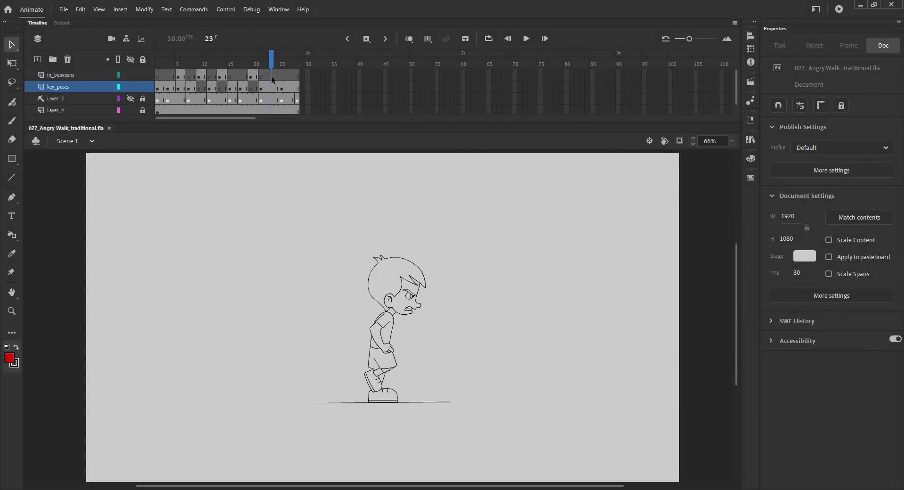
- Insert blank keyframes at frame 23 on the key_poses layer and at frames 23 and 25 on the in_betweens layer
{"action": "left_click", "coordinate": [267, 87]}
{"action": "left_click", "coordinate": [271, 87]}
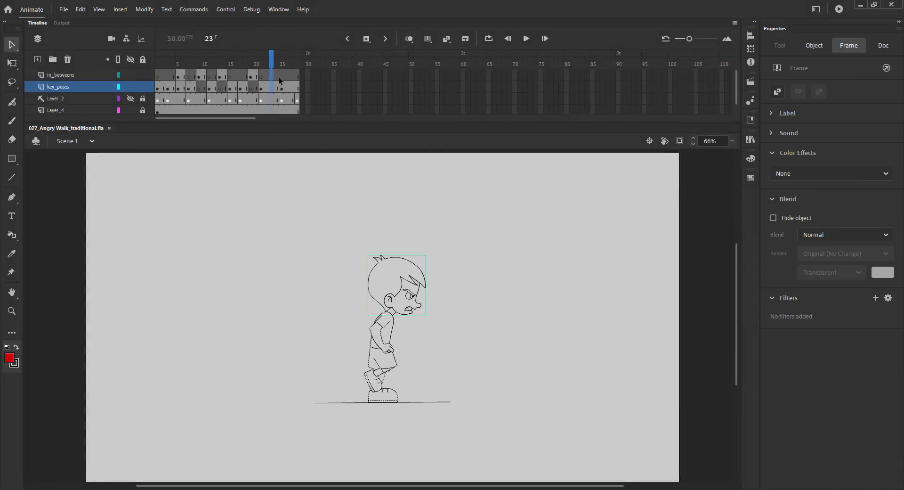
{"action": "key", "text": "F7"}
{"action": "left_click", "coordinate": [281, 75]}
{"action": "key", "text": "F7"}
{"action": "left_click", "coordinate": [272, 75]}
{"action": "key", "text": "F7"}
- Check the earlier poses on the timeline and delete the content at frame 5 on the key_poses layer
{"action": "left_click_drag", "start_coordinate": [206, 65], "coordinate": [189, 77]}
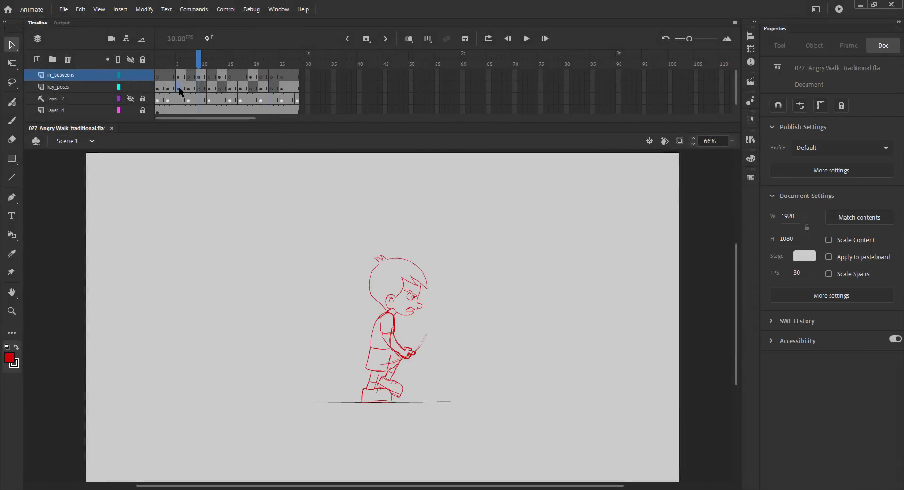
{"action": "left_click", "coordinate": [178, 88]}
{"action": "left_click", "coordinate": [210, 73]}
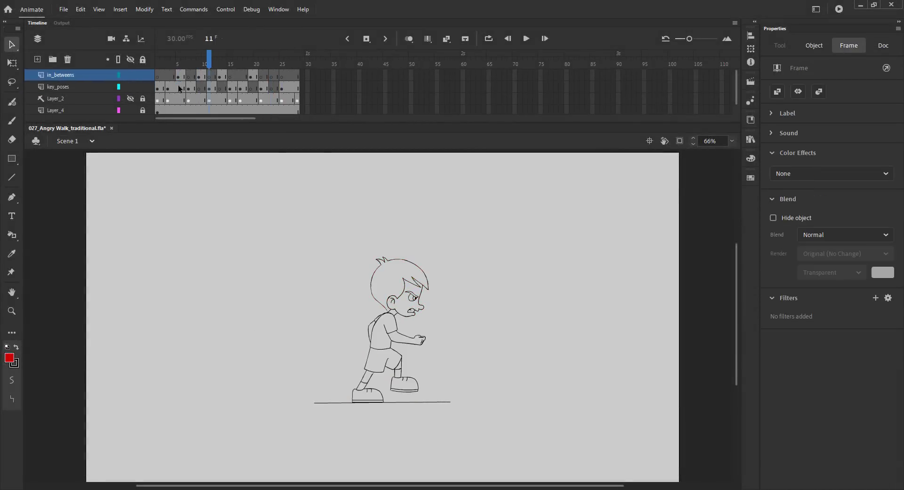
{"action": "left_click", "coordinate": [179, 87]}
{"action": "key", "text": "Delete"}
- Copy the red head from frame 10, paste it in place at frame 23 on the in_betweens layer, and save the file
{"action": "left_click", "coordinate": [205, 64]}
{"action": "left_click", "coordinate": [400, 280]}
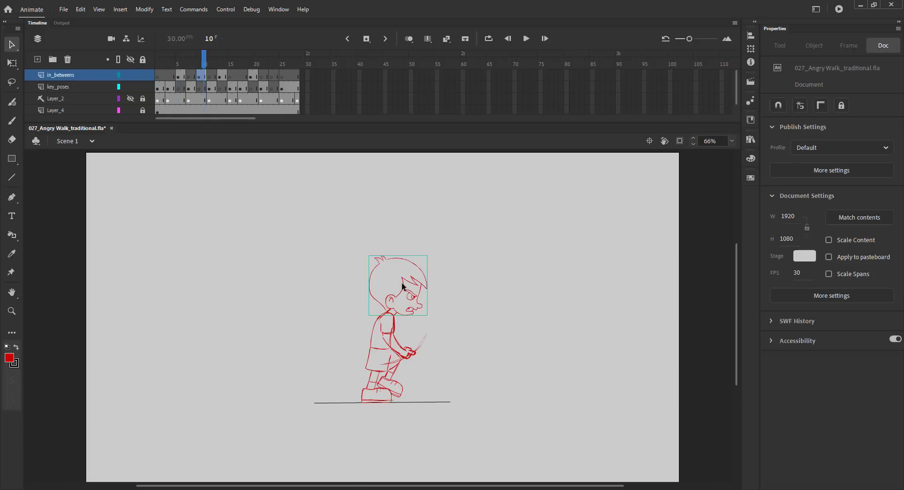
{"action": "left_click", "coordinate": [272, 76]}
{"action": "key", "text": "ctrl+shift+v"}
{"action": "left_click", "coordinate": [277, 173]}
{"action": "key", "text": "ctrl+s"}
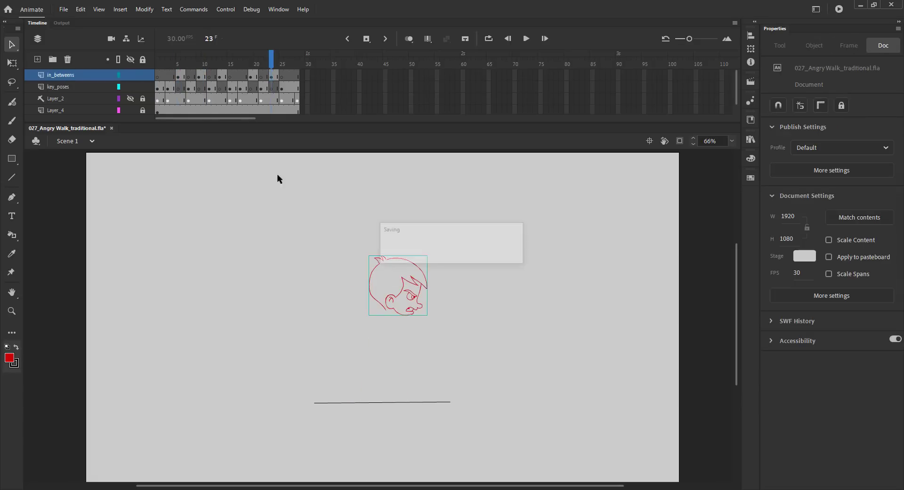
- Show onion skins at frame 23 and draw the red neck and the front line of the torso with the Classic Brush
{"action": "left_click", "coordinate": [409, 38]}
{"action": "key", "text": "z"}
{"action": "left_click_drag", "start_coordinate": [345, 299], "coordinate": [428, 369]}
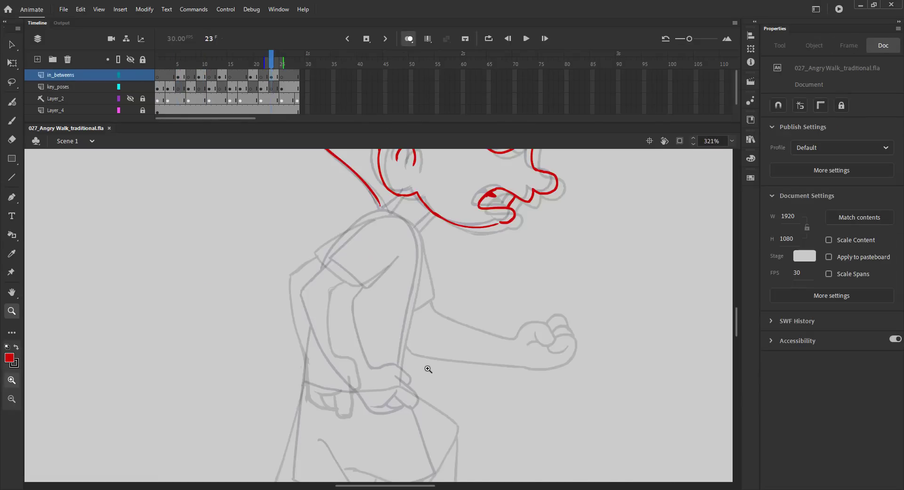
{"action": "key", "text": "b"}
{"action": "mouse_move", "coordinate": [398, 195]}
{"action": "left_mouse_down"}
{"action": "mouse_move", "coordinate": [388, 209]}
{"action": "mouse_move", "coordinate": [420, 244]}
{"action": "mouse_move", "coordinate": [404, 365]}
{"action": "left_mouse_up"}
{"action": "left_click_drag", "start_coordinate": [419, 293], "coordinate": [396, 392]}
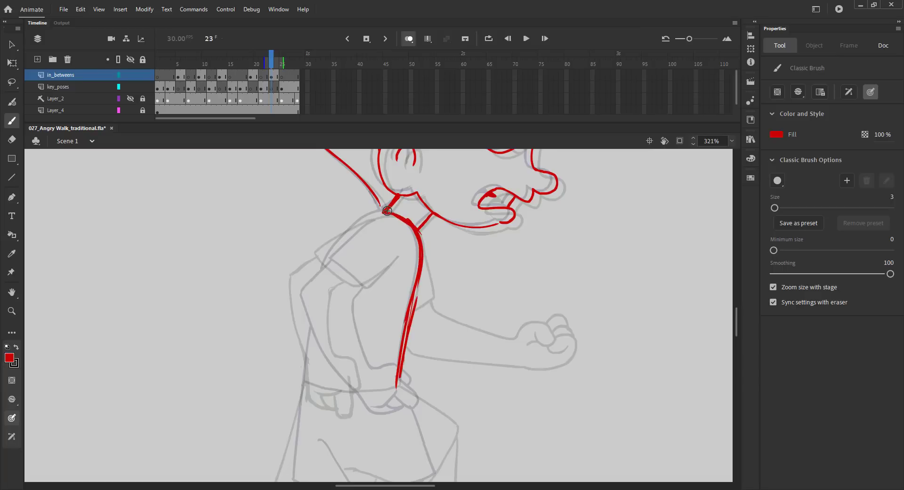
- Draw the red back curve and shirt hem at frame 23
{"action": "mouse_move", "coordinate": [387, 210]}
{"action": "left_mouse_down"}
{"action": "mouse_move", "coordinate": [351, 231]}
{"action": "mouse_move", "coordinate": [313, 304]}
{"action": "left_mouse_up"}
{"action": "left_click_drag", "start_coordinate": [330, 256], "coordinate": [305, 389]}
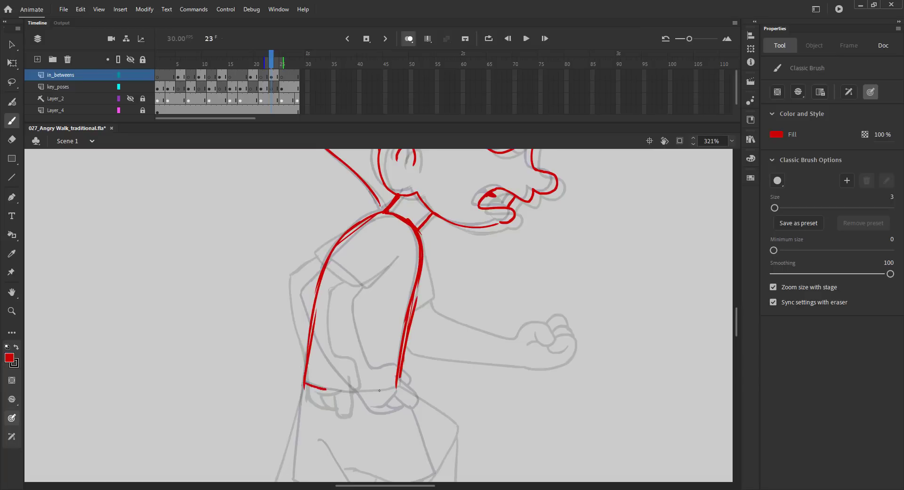
{"action": "left_click_drag", "start_coordinate": [380, 390], "coordinate": [387, 390]}
{"action": "left_click_drag", "start_coordinate": [304, 380], "coordinate": [395, 388]}
- Draw the red front leg of the shorts with its knee, hem and crotch line at frame 23
{"action": "left_click_drag", "start_coordinate": [332, 349], "coordinate": [363, 223]}
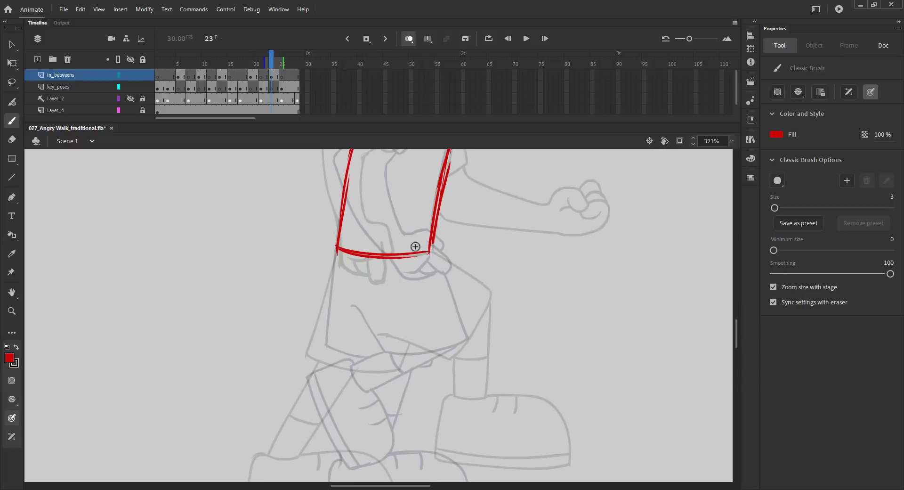
{"action": "mouse_move", "coordinate": [429, 252]}
{"action": "left_mouse_down"}
{"action": "mouse_move", "coordinate": [482, 316]}
{"action": "mouse_move", "coordinate": [425, 363]}
{"action": "left_mouse_up"}
{"action": "left_click_drag", "start_coordinate": [482, 313], "coordinate": [407, 373]}
{"action": "left_click_drag", "start_coordinate": [368, 320], "coordinate": [403, 370]}
- Draw the red front lower leg with its sock line below the bent knee at frame 23
{"action": "left_click_drag", "start_coordinate": [481, 317], "coordinate": [446, 409]}
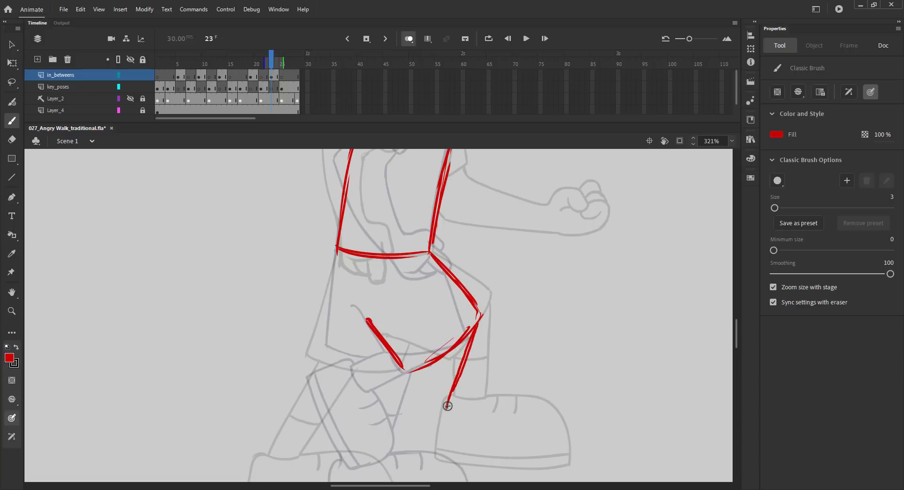
{"action": "left_click_drag", "start_coordinate": [401, 297], "coordinate": [436, 196]}
{"action": "mouse_move", "coordinate": [440, 322]}
{"action": "left_mouse_down"}
{"action": "mouse_move", "coordinate": [459, 267]}
{"action": "mouse_move", "coordinate": [488, 299]}
{"action": "mouse_move", "coordinate": [479, 332]}
{"action": "left_mouse_up"}
- Draw the lifted front shoe's red upper, sole and two lace lines at frame 23 and save the file
{"action": "mouse_move", "coordinate": [471, 320]}
{"action": "left_mouse_down"}
{"action": "mouse_move", "coordinate": [472, 330]}
{"action": "mouse_move", "coordinate": [411, 358]}
{"action": "mouse_move", "coordinate": [522, 342]}
{"action": "mouse_move", "coordinate": [537, 351]}
{"action": "left_mouse_up"}
{"action": "mouse_move", "coordinate": [535, 350]}
{"action": "left_mouse_down"}
{"action": "mouse_move", "coordinate": [538, 387]}
{"action": "mouse_move", "coordinate": [525, 405]}
{"action": "left_mouse_up"}
{"action": "mouse_move", "coordinate": [518, 403]}
{"action": "left_mouse_down"}
{"action": "mouse_move", "coordinate": [405, 365]}
{"action": "mouse_move", "coordinate": [526, 409]}
{"action": "left_mouse_up"}
{"action": "left_click_drag", "start_coordinate": [410, 366], "coordinate": [543, 400]}
{"action": "mouse_move", "coordinate": [499, 334]}
{"action": "left_mouse_down"}
{"action": "mouse_move", "coordinate": [496, 349]}
{"action": "mouse_move", "coordinate": [484, 349]}
{"action": "left_mouse_up"}
{"action": "left_click_drag", "start_coordinate": [510, 337], "coordinate": [503, 349]}
{"action": "key", "text": "ctrl+s"}
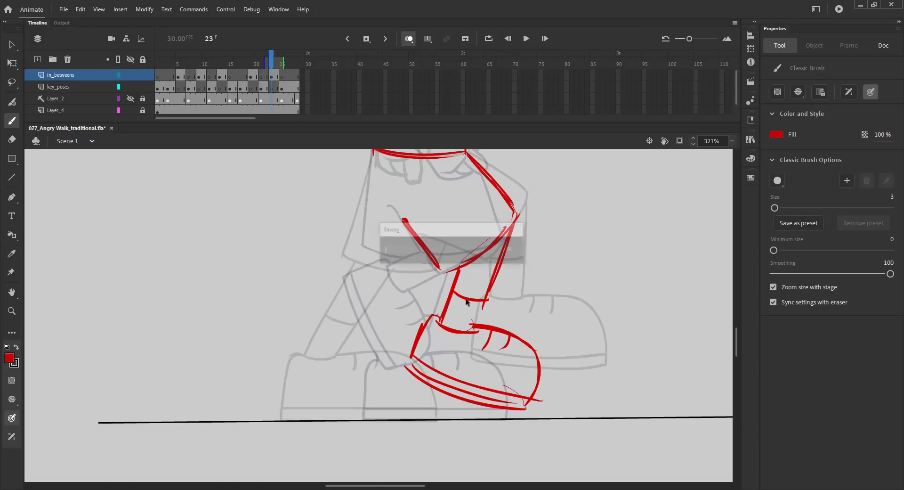
- Draw the red rear side and hem of the shorts and the rear lower leg with its sock at frame 23
{"action": "mouse_move", "coordinate": [374, 157]}
{"action": "left_mouse_down"}
{"action": "mouse_move", "coordinate": [357, 241]}
{"action": "mouse_move", "coordinate": [379, 260]}
{"action": "mouse_move", "coordinate": [436, 264]}
{"action": "left_mouse_up"}
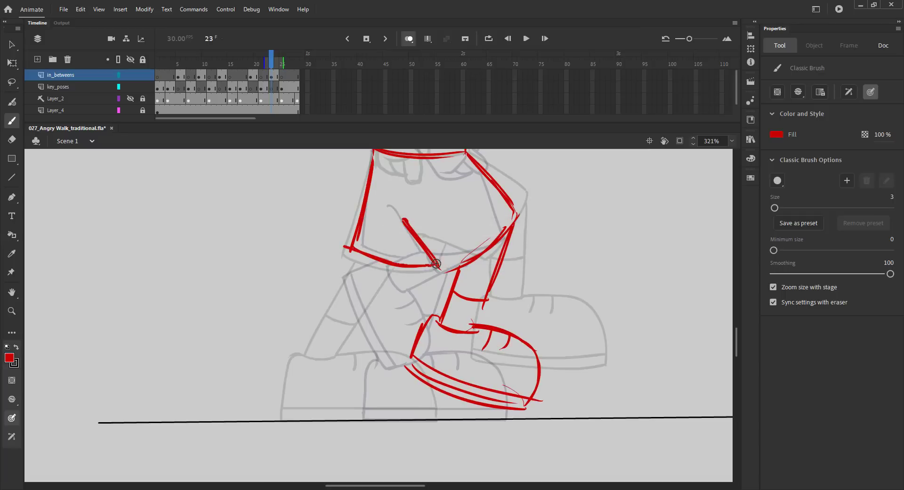
{"action": "left_click_drag", "start_coordinate": [376, 263], "coordinate": [347, 349]}
{"action": "left_click_drag", "start_coordinate": [414, 266], "coordinate": [381, 346]}
{"action": "mouse_move", "coordinate": [380, 314]}
{"action": "left_mouse_down"}
{"action": "mouse_move", "coordinate": [383, 331]}
{"action": "mouse_move", "coordinate": [346, 356]}
{"action": "left_mouse_up"}
{"action": "left_click_drag", "start_coordinate": [345, 356], "coordinate": [376, 357]}
- Draw the rear shoe in red, planted flat on the ground line, at frame 23 and save the file
{"action": "left_click_drag", "start_coordinate": [331, 340], "coordinate": [282, 275]}
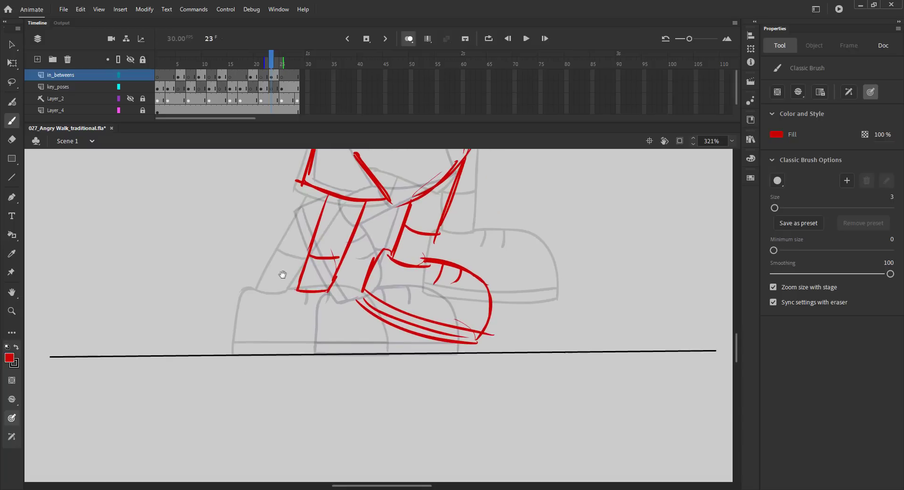
{"action": "left_click_drag", "start_coordinate": [284, 322], "coordinate": [281, 354]}
{"action": "mouse_move", "coordinate": [281, 354]}
{"action": "left_mouse_down"}
{"action": "mouse_move", "coordinate": [286, 286]}
{"action": "mouse_move", "coordinate": [366, 283]}
{"action": "left_mouse_up"}
{"action": "mouse_move", "coordinate": [430, 332]}
{"action": "left_mouse_down"}
{"action": "mouse_move", "coordinate": [430, 342]}
{"action": "mouse_move", "coordinate": [367, 352]}
{"action": "mouse_move", "coordinate": [292, 352]}
{"action": "mouse_move", "coordinate": [426, 342]}
{"action": "left_mouse_up"}
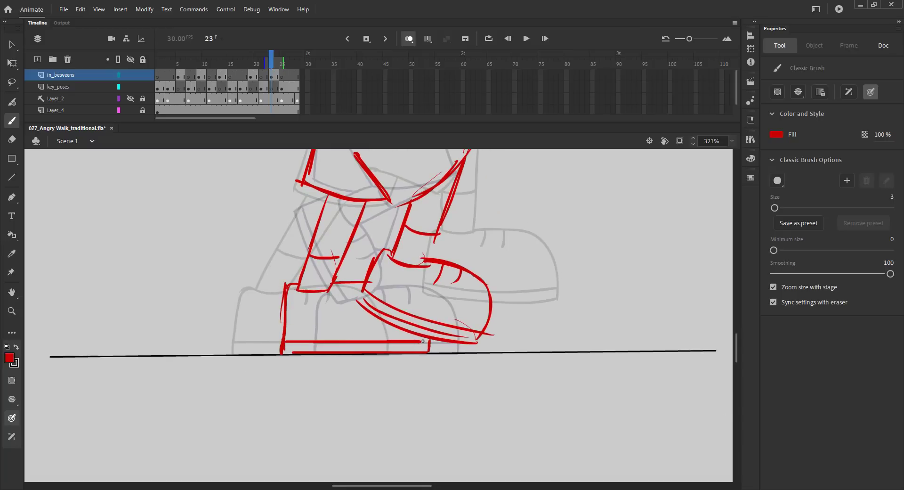
{"action": "scroll", "coordinate": [468, 408], "scroll_direction": "up", "scroll_amount": 10}
{"action": "key", "text": "ctrl+s"}
{"action": "left_click_drag", "start_coordinate": [473, 176], "coordinate": [409, 225]}
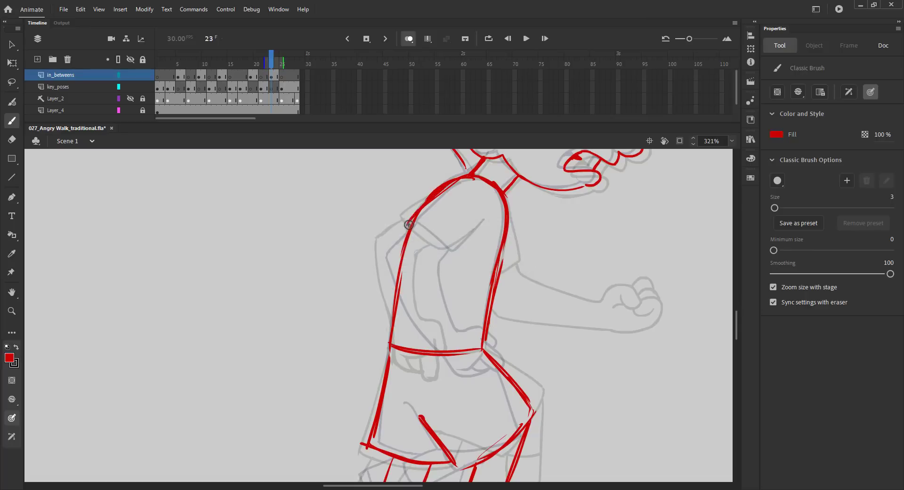
{"action": "left_click_drag", "start_coordinate": [447, 253], "coordinate": [478, 227]}
{"action": "left_click_drag", "start_coordinate": [410, 222], "coordinate": [388, 251]}
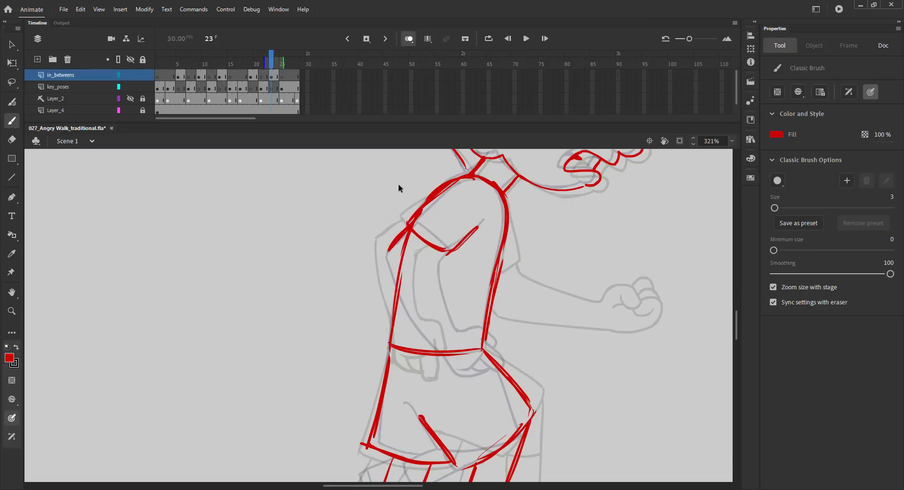
{"action": "key", "text": "ctrl+z"}
{"action": "key", "text": "ctrl+z"}
{"action": "key", "text": "ctrl+z"}
{"action": "key", "text": "ctrl+z"}
- Draw the near arm's red sleeve, bent elbow and forearm across the torso at frame 23
{"action": "left_click_drag", "start_coordinate": [450, 180], "coordinate": [382, 246]}
{"action": "left_click_drag", "start_coordinate": [409, 339], "coordinate": [414, 340]}
{"action": "mouse_move", "coordinate": [442, 249]}
{"action": "left_mouse_down"}
{"action": "mouse_move", "coordinate": [434, 316]}
{"action": "mouse_move", "coordinate": [444, 335]}
{"action": "left_mouse_up"}
- Draw the near hand's clenched red fist and fingers over the shirt hem at frame 23
{"action": "mouse_move", "coordinate": [435, 320]}
{"action": "left_mouse_down"}
{"action": "mouse_move", "coordinate": [456, 327]}
{"action": "mouse_move", "coordinate": [449, 357]}
{"action": "mouse_move", "coordinate": [464, 376]}
{"action": "mouse_move", "coordinate": [452, 385]}
{"action": "left_mouse_up"}
{"action": "key", "text": "ctrl+z"}
{"action": "key", "text": "ctrl+z"}
{"action": "left_click_drag", "start_coordinate": [422, 363], "coordinate": [456, 366]}
{"action": "mouse_move", "coordinate": [445, 363]}
{"action": "left_mouse_down"}
{"action": "mouse_move", "coordinate": [451, 379]}
{"action": "mouse_move", "coordinate": [470, 383]}
{"action": "left_mouse_up"}
{"action": "left_click_drag", "start_coordinate": [461, 352], "coordinate": [467, 375]}
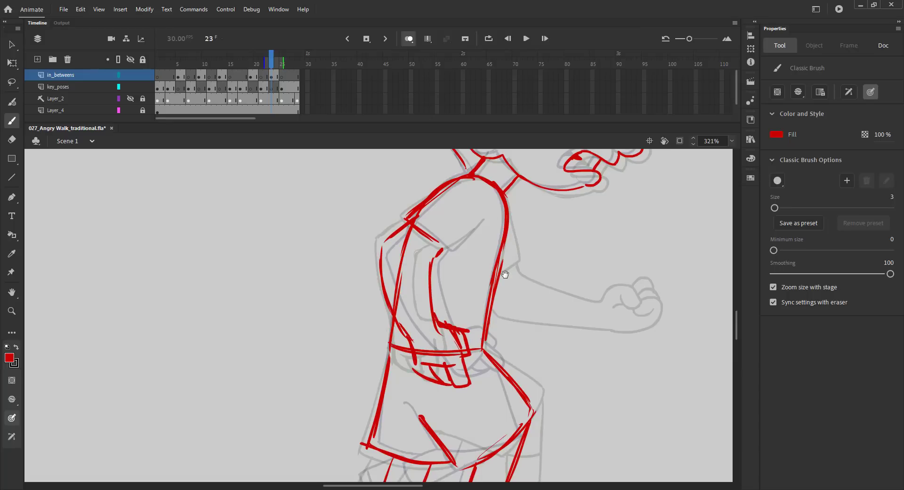
- Save the file and check frame 23 against its neighbouring frames with onion skinning temporarily off
{"action": "left_click_drag", "start_coordinate": [505, 274], "coordinate": [488, 277]}
{"action": "key", "text": "ctrl+s"}
{"action": "left_click", "coordinate": [409, 39]}
{"action": "mouse_move", "coordinate": [272, 63]}
{"action": "left_mouse_down"}
{"action": "mouse_move", "coordinate": [258, 65]}
{"action": "mouse_move", "coordinate": [277, 68]}
{"action": "left_mouse_up"}
{"action": "left_click", "coordinate": [409, 39]}
{"action": "left_click", "coordinate": [274, 61]}
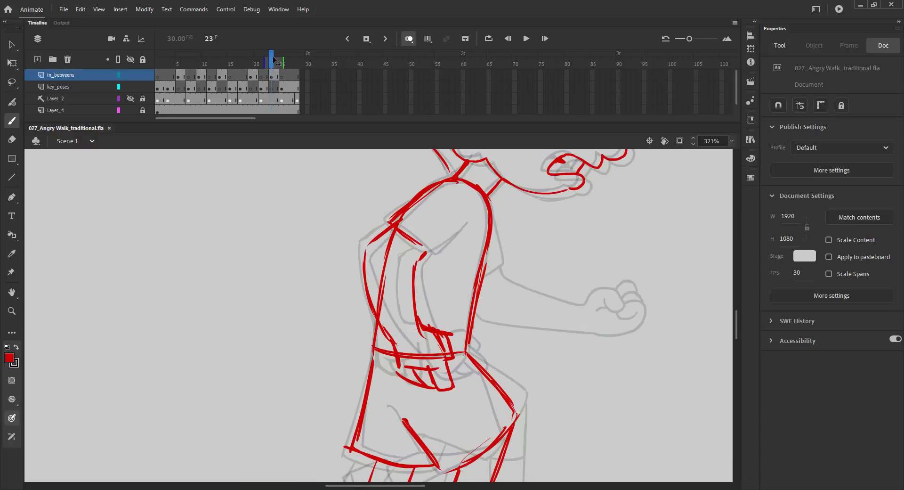
- Draw the far arm's red forearm and clenched fist in front of the shirt hem at frame 23 and save the file
{"action": "mouse_move", "coordinate": [481, 291]}
{"action": "left_mouse_down"}
{"action": "mouse_move", "coordinate": [509, 345]}
{"action": "mouse_move", "coordinate": [541, 347]}
{"action": "left_mouse_up"}
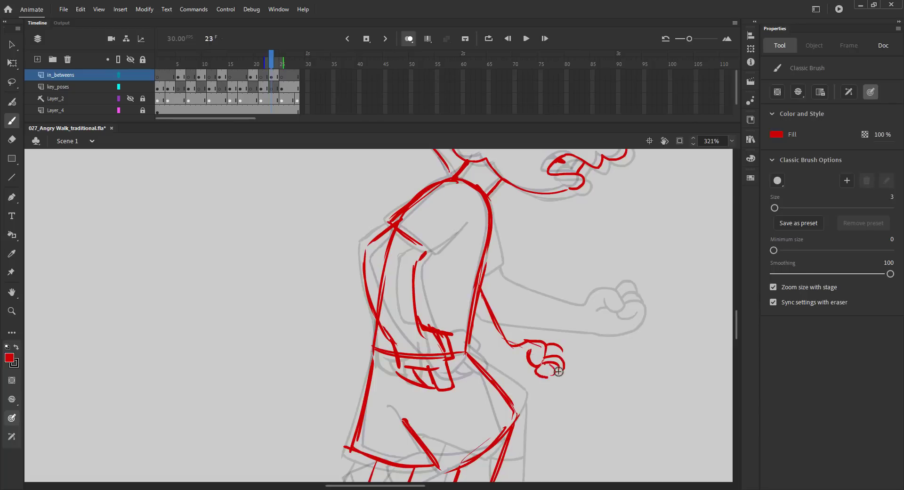
{"action": "left_click_drag", "start_coordinate": [558, 371], "coordinate": [537, 389]}
{"action": "left_click_drag", "start_coordinate": [529, 351], "coordinate": [527, 357]}
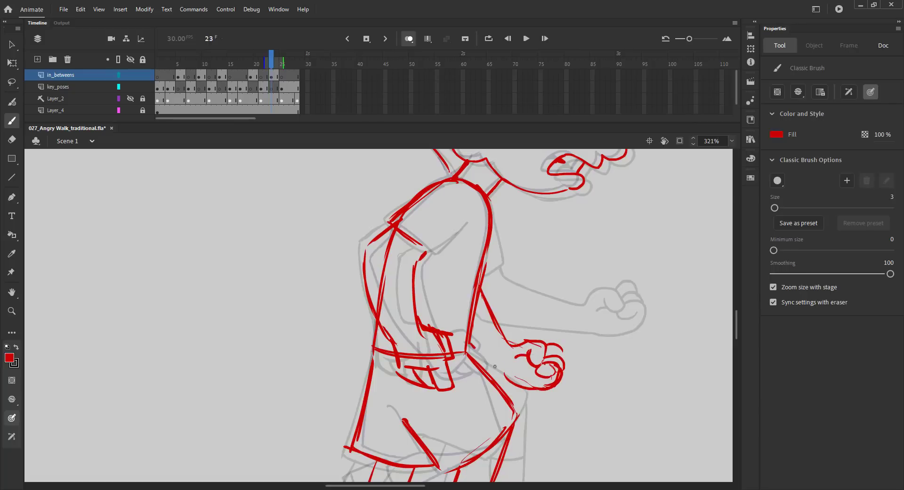
{"action": "key", "text": "ctrl+s"}
- Review the motion through frame 23 at full-stage view with onion skinning off
{"action": "key", "text": "ctrl+2"}
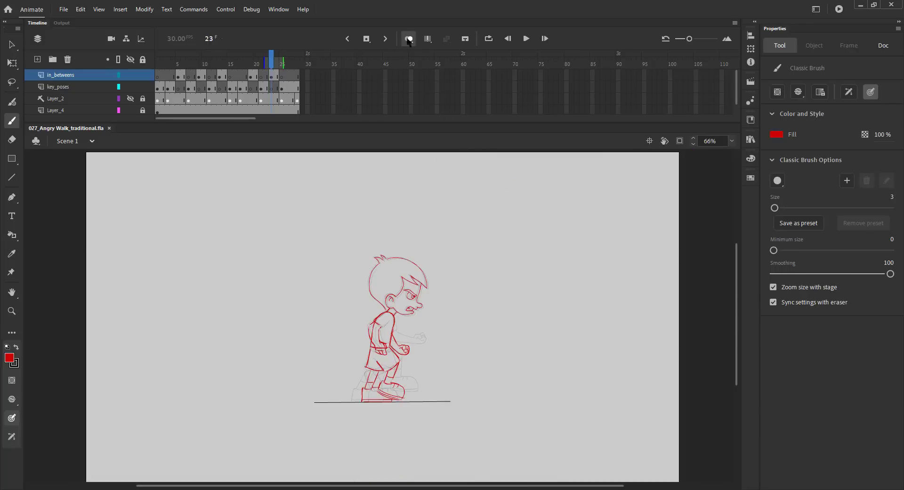
{"action": "left_click", "coordinate": [408, 39]}
{"action": "mouse_move", "coordinate": [272, 63]}
{"action": "left_mouse_down"}
{"action": "mouse_move", "coordinate": [234, 65]}
{"action": "mouse_move", "coordinate": [254, 65]}
{"action": "left_mouse_up"}
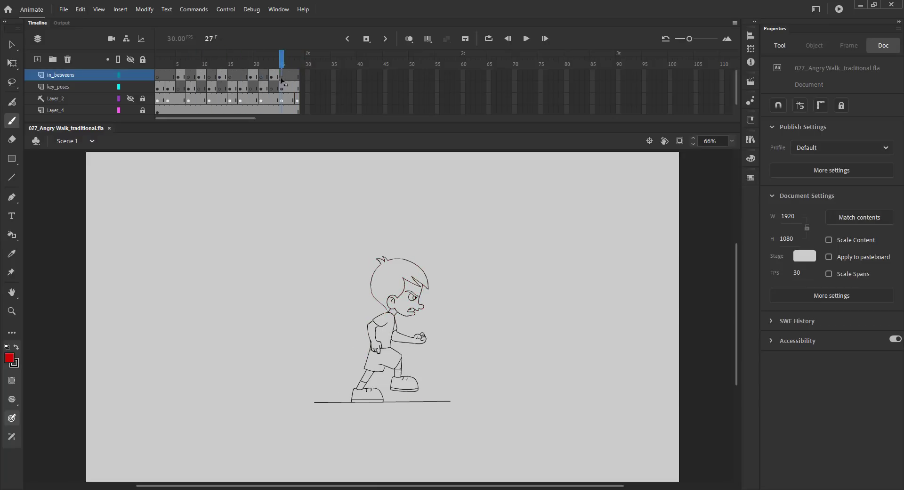
- Insert a blank keyframe at frame 27 on in_betweens and paste in place the red head copied from an earlier in-between
{"action": "mouse_move", "coordinate": [293, 75]}
{"action": "left_mouse_down"}
{"action": "mouse_move", "coordinate": [302, 86]}
{"action": "mouse_move", "coordinate": [225, 62]}
{"action": "left_mouse_up"}
{"action": "key", "text": "F7"}
{"action": "left_click", "coordinate": [163, 88]}
{"action": "left_click_drag", "start_coordinate": [352, 252], "coordinate": [396, 273]}
{"action": "key", "text": "ctrl+z"}
{"action": "key", "text": "v"}
{"action": "left_click_drag", "start_coordinate": [315, 236], "coordinate": [407, 263]}
{"action": "key", "text": "ctrl+c"}
{"action": "left_click", "coordinate": [291, 62]}
{"action": "key", "text": "ctrl+shift+v"}
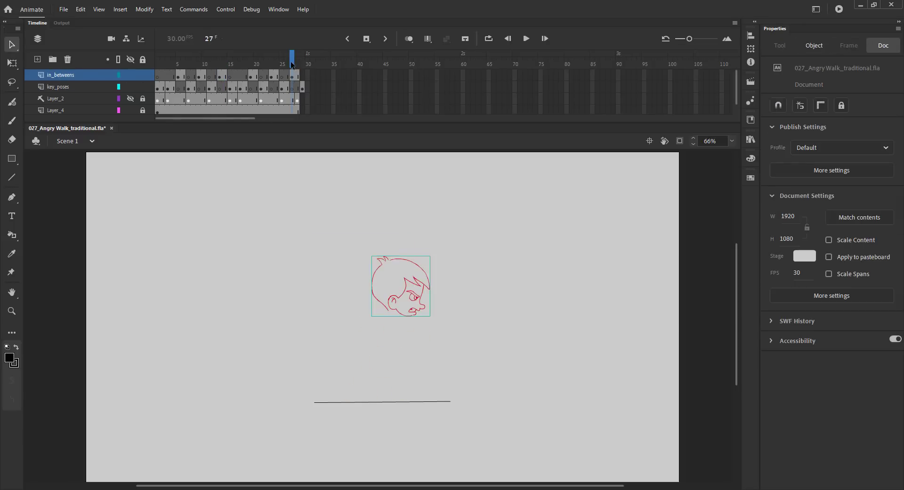
- Deselect the pasted head and set the Classic Brush fill to red
{"action": "key", "text": "b"}
{"action": "key", "text": "v"}
{"action": "left_click", "coordinate": [597, 227]}
{"action": "key", "text": "b"}
{"action": "left_click", "coordinate": [777, 135]}
{"action": "left_click", "coordinate": [673, 197]}
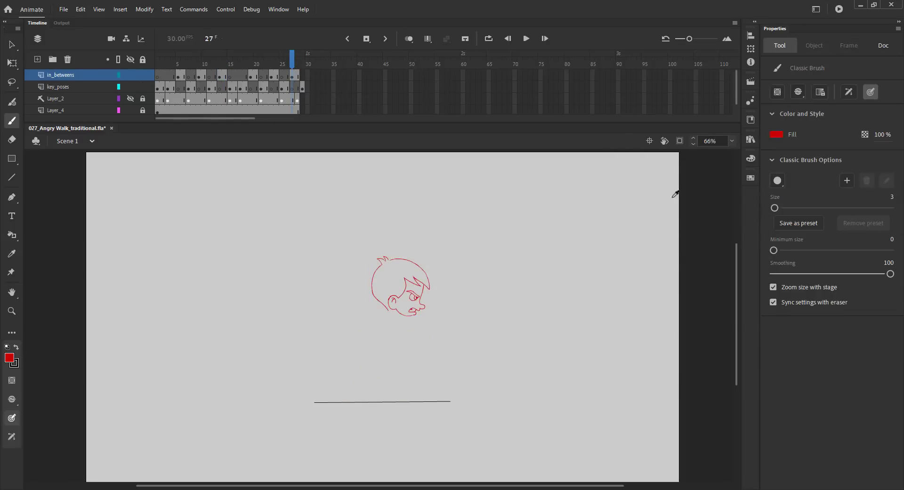
- With onion skinning on, draw the red neck, shirt front, back and hem at frame 27, and save the file
{"action": "left_click", "coordinate": [409, 39]}
{"action": "key", "text": "z"}
{"action": "left_click_drag", "start_coordinate": [325, 288], "coordinate": [442, 381]}
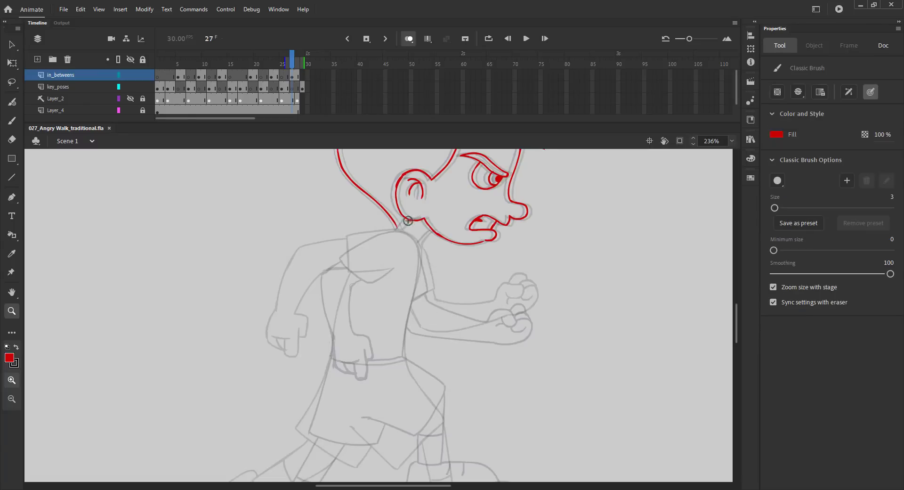
{"action": "key", "text": "b"}
{"action": "mouse_move", "coordinate": [395, 231]}
{"action": "left_mouse_down"}
{"action": "mouse_move", "coordinate": [418, 268]}
{"action": "mouse_move", "coordinate": [410, 316]}
{"action": "left_mouse_up"}
{"action": "left_click_drag", "start_coordinate": [417, 278], "coordinate": [403, 362]}
{"action": "mouse_move", "coordinate": [398, 231]}
{"action": "left_mouse_down"}
{"action": "mouse_move", "coordinate": [360, 245]}
{"action": "mouse_move", "coordinate": [345, 269]}
{"action": "left_mouse_up"}
{"action": "mouse_move", "coordinate": [398, 232]}
{"action": "left_mouse_down"}
{"action": "mouse_move", "coordinate": [349, 282]}
{"action": "mouse_move", "coordinate": [339, 309]}
{"action": "left_mouse_up"}
{"action": "left_click_drag", "start_coordinate": [358, 254], "coordinate": [334, 347]}
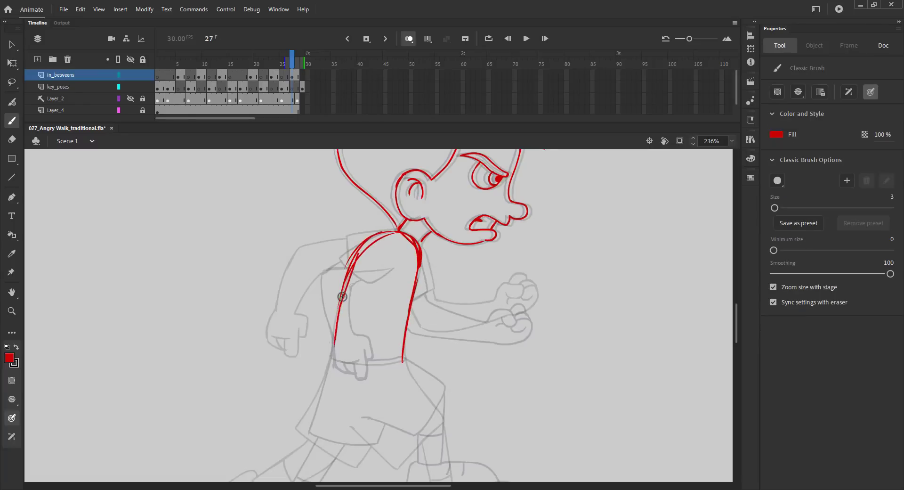
{"action": "mouse_move", "coordinate": [343, 297]}
{"action": "left_mouse_down"}
{"action": "mouse_move", "coordinate": [329, 358]}
{"action": "mouse_move", "coordinate": [399, 360]}
{"action": "left_mouse_up"}
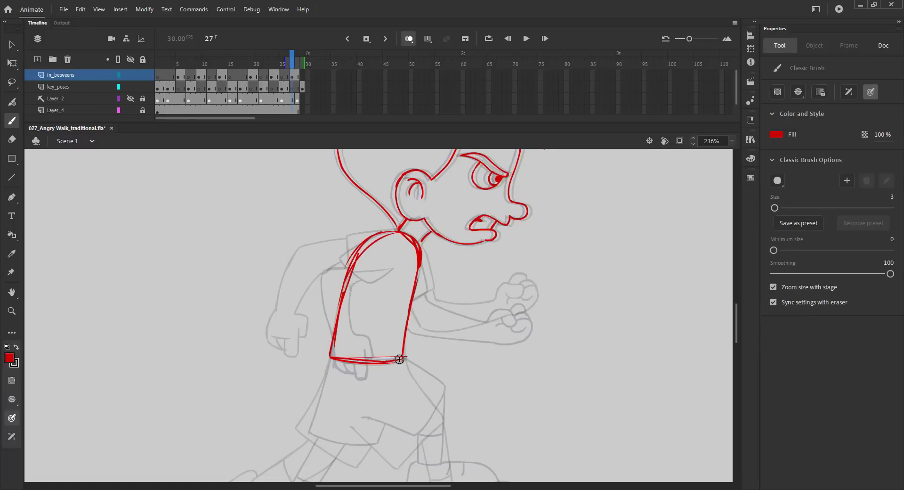
{"action": "key", "text": "ctrl+s"}
- Draw the near arm's red sleeve, forearm and hand behind the torso at frame 27 and save the file
{"action": "mouse_move", "coordinate": [394, 268]}
{"action": "left_mouse_down"}
{"action": "mouse_move", "coordinate": [354, 255]}
{"action": "mouse_move", "coordinate": [311, 345]}
{"action": "left_mouse_up"}
{"action": "left_click_drag", "start_coordinate": [352, 271], "coordinate": [327, 330]}
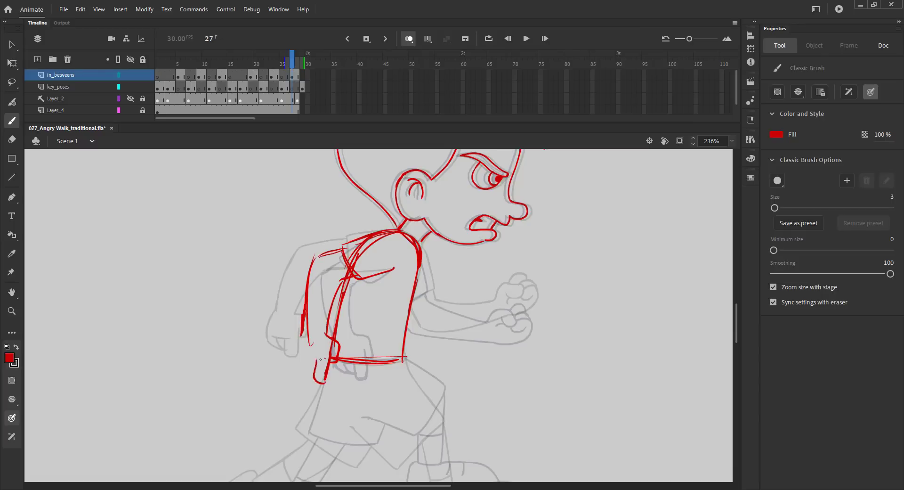
{"action": "key", "text": "ctrl+s"}
- Draw the far arm's red sleeve, bent forearm and clenched fist in front of the chest at frame 27 and save the file
{"action": "mouse_move", "coordinate": [451, 305]}
{"action": "left_mouse_down"}
{"action": "mouse_move", "coordinate": [491, 310]}
{"action": "mouse_move", "coordinate": [520, 292]}
{"action": "left_mouse_up"}
{"action": "key", "text": "ctrl+s"}
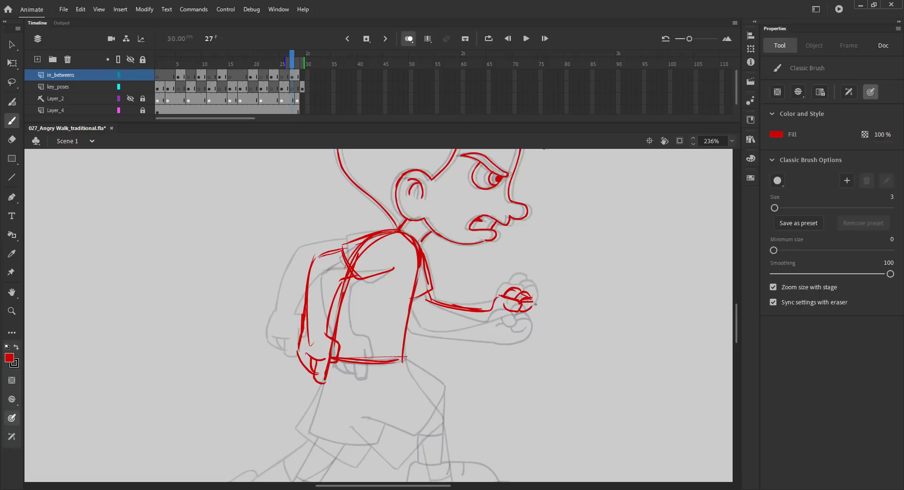
{"action": "key", "text": "ctrl+z"}
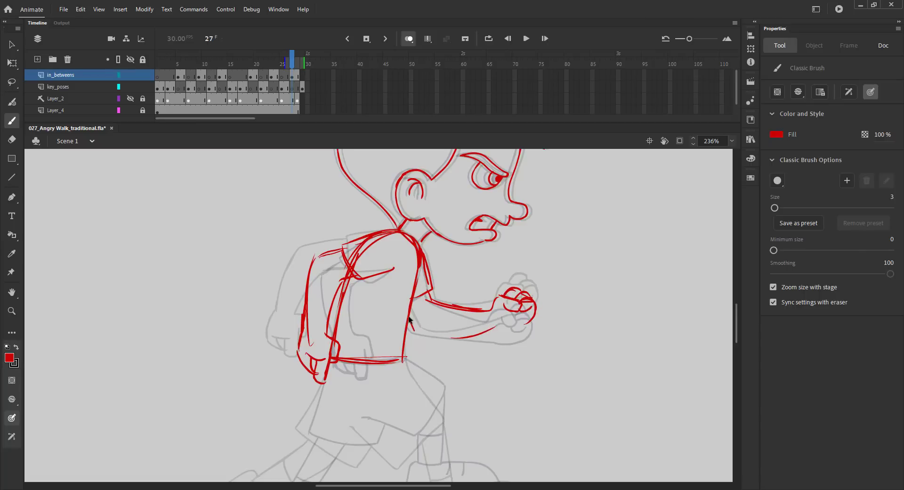
{"action": "left_click_drag", "start_coordinate": [415, 336], "coordinate": [496, 325]}
{"action": "left_click_drag", "start_coordinate": [449, 335], "coordinate": [510, 325]}
{"action": "key", "text": "ctrl+s"}
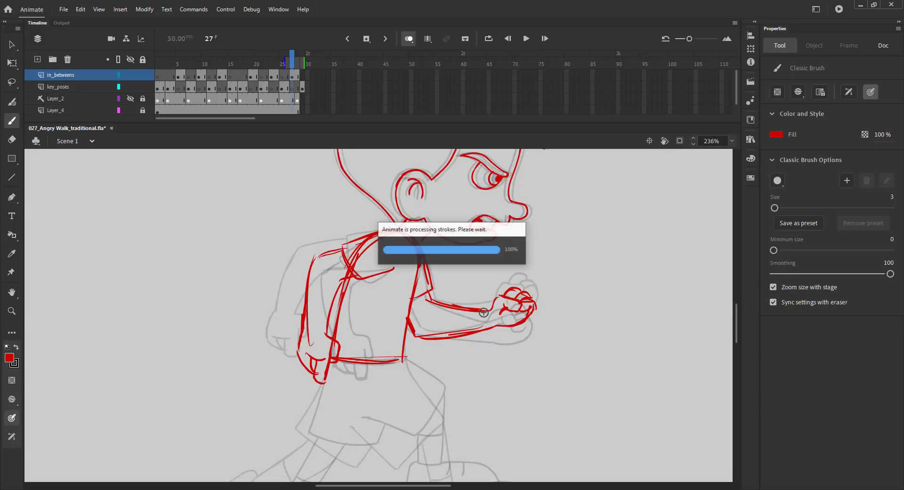
- Draw the red front side and hem of the shorts and the front lower leg with its sock at frame 27
{"action": "left_click_drag", "start_coordinate": [402, 358], "coordinate": [492, 275]}
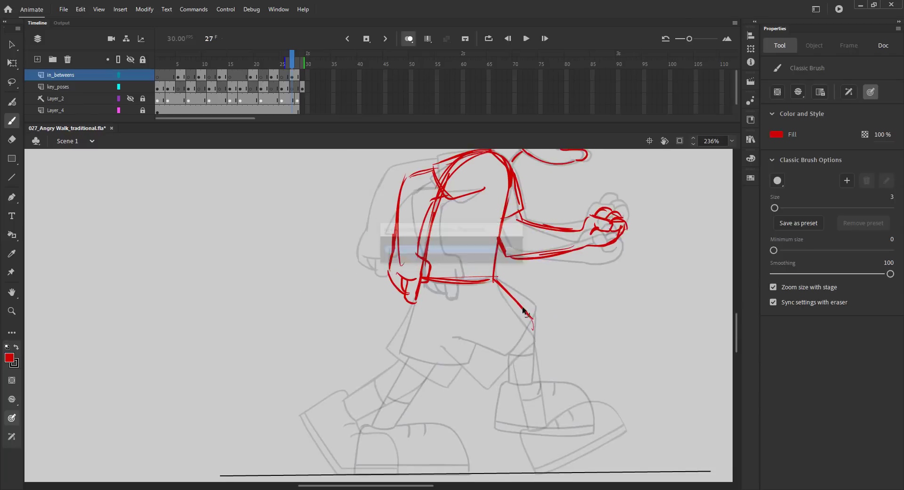
{"action": "left_click_drag", "start_coordinate": [536, 313], "coordinate": [490, 371]}
{"action": "mouse_move", "coordinate": [450, 342]}
{"action": "left_mouse_down"}
{"action": "mouse_move", "coordinate": [487, 372]}
{"action": "mouse_move", "coordinate": [386, 291]}
{"action": "left_mouse_up"}
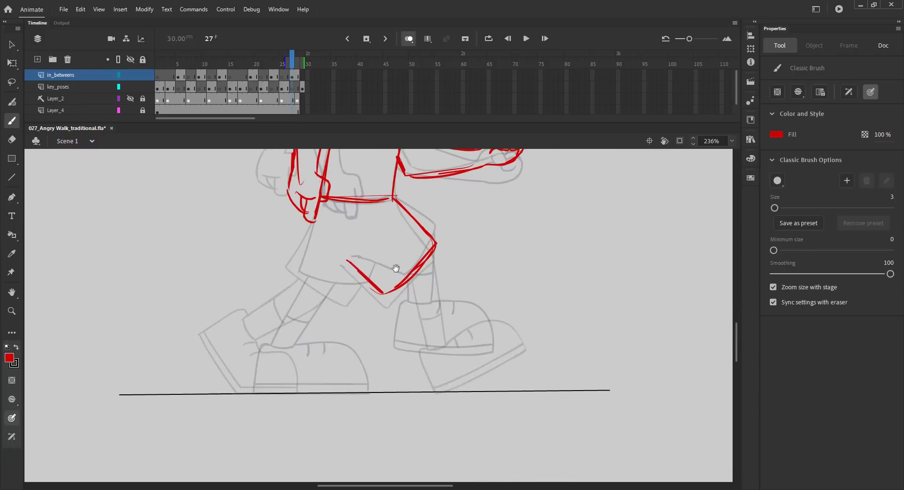
{"action": "left_click_drag", "start_coordinate": [433, 247], "coordinate": [438, 334]}
{"action": "left_click_drag", "start_coordinate": [408, 281], "coordinate": [416, 330]}
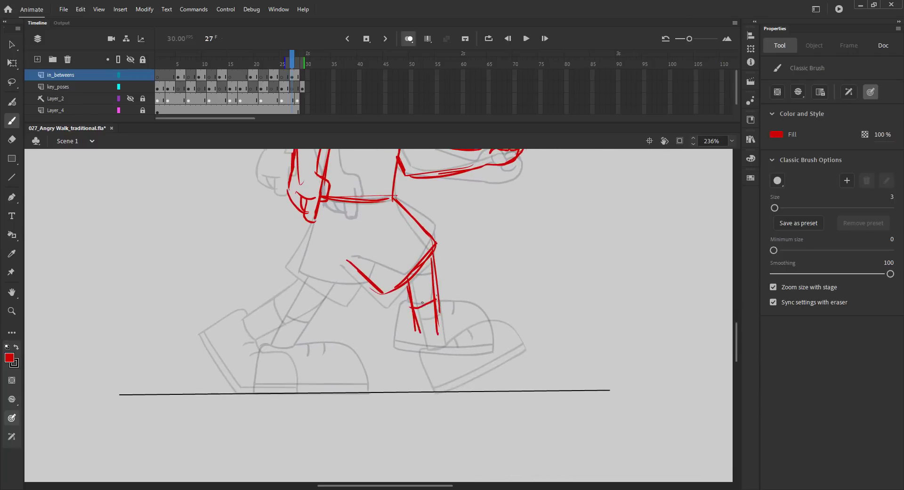
- Draw the front shoe in red at frame 27, toe tilted up just above the ground line
{"action": "left_click_drag", "start_coordinate": [472, 319], "coordinate": [439, 332]}
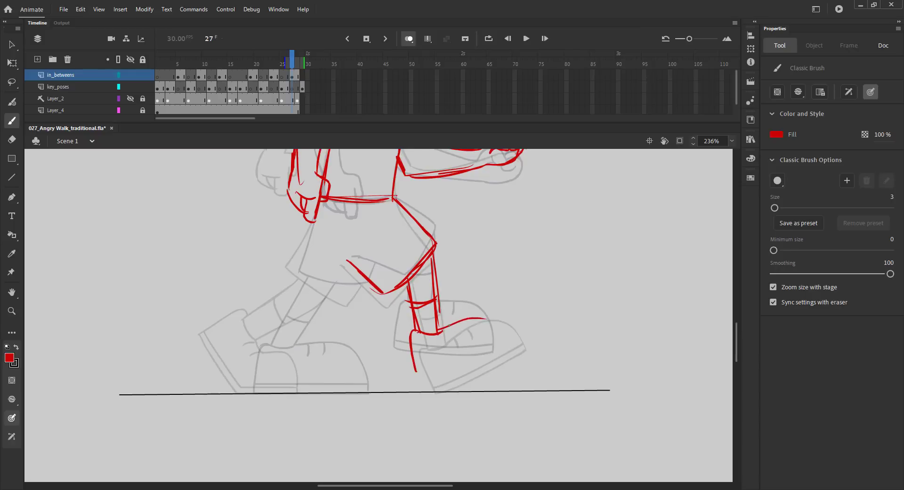
{"action": "left_click_drag", "start_coordinate": [493, 315], "coordinate": [512, 350]}
{"action": "mouse_move", "coordinate": [512, 356]}
{"action": "left_mouse_down"}
{"action": "mouse_move", "coordinate": [459, 377]}
{"action": "mouse_move", "coordinate": [411, 380]}
{"action": "mouse_move", "coordinate": [451, 377]}
{"action": "left_mouse_up"}
{"action": "left_click_drag", "start_coordinate": [413, 359], "coordinate": [417, 380]}
{"action": "left_click_drag", "start_coordinate": [418, 373], "coordinate": [510, 348]}
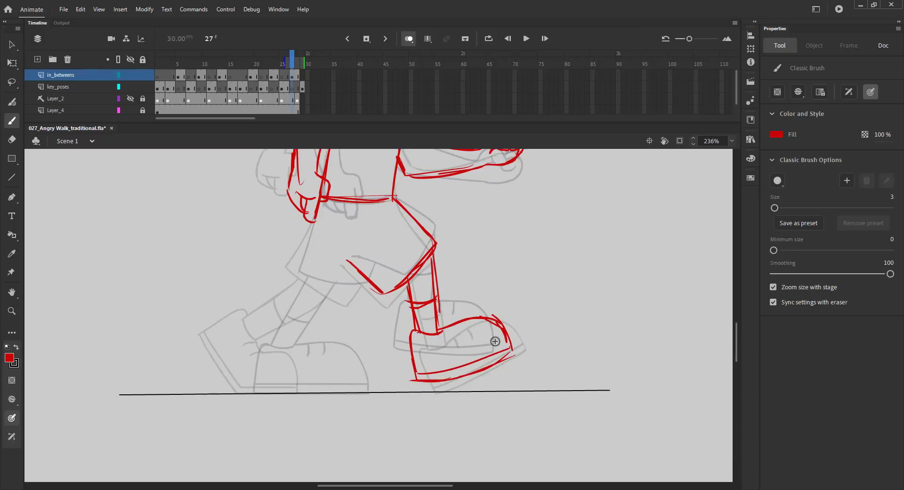
- Draw the red rear side and hem of the shorts and the rear lower leg with its sock at frame 27
{"action": "left_click_drag", "start_coordinate": [315, 218], "coordinate": [295, 262]}
{"action": "mouse_move", "coordinate": [311, 224]}
{"action": "left_mouse_down"}
{"action": "mouse_move", "coordinate": [292, 266]}
{"action": "mouse_move", "coordinate": [343, 293]}
{"action": "left_mouse_up"}
{"action": "left_click_drag", "start_coordinate": [363, 279], "coordinate": [350, 296]}
{"action": "left_click_drag", "start_coordinate": [300, 278], "coordinate": [252, 340]}
{"action": "key", "text": "ctrl+z"}
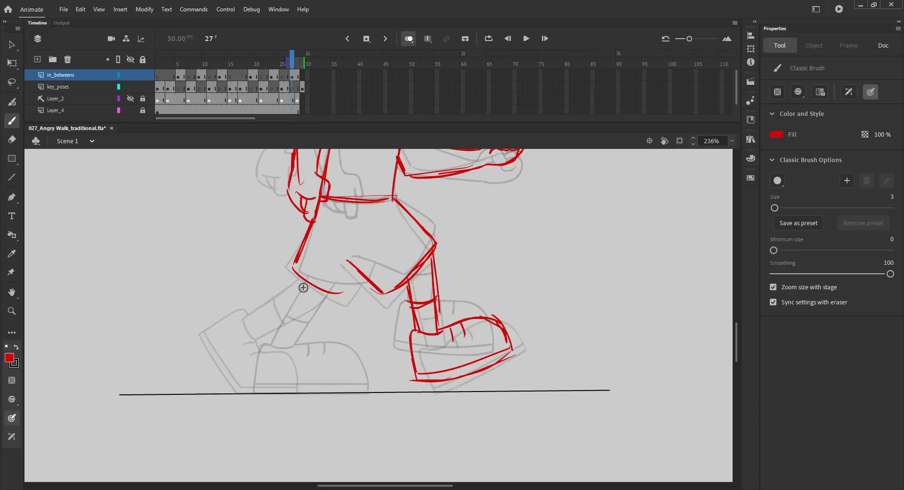
{"action": "key", "text": "ctrl+z"}
{"action": "key", "text": "ctrl+y"}
{"action": "left_click_drag", "start_coordinate": [302, 279], "coordinate": [259, 337]}
{"action": "mouse_move", "coordinate": [326, 293]}
{"action": "left_mouse_down"}
{"action": "mouse_move", "coordinate": [280, 346]}
{"action": "mouse_move", "coordinate": [301, 325]}
{"action": "left_mouse_up"}
- Draw the rear shoe in red with its heel lifted off the ground line at frame 27 and save the file
{"action": "mouse_move", "coordinate": [271, 327]}
{"action": "left_mouse_down"}
{"action": "mouse_move", "coordinate": [281, 344]}
{"action": "mouse_move", "coordinate": [225, 351]}
{"action": "mouse_move", "coordinate": [248, 394]}
{"action": "mouse_move", "coordinate": [316, 389]}
{"action": "left_mouse_up"}
{"action": "left_click_drag", "start_coordinate": [229, 352], "coordinate": [251, 385]}
{"action": "left_click_drag", "start_coordinate": [250, 384], "coordinate": [332, 384]}
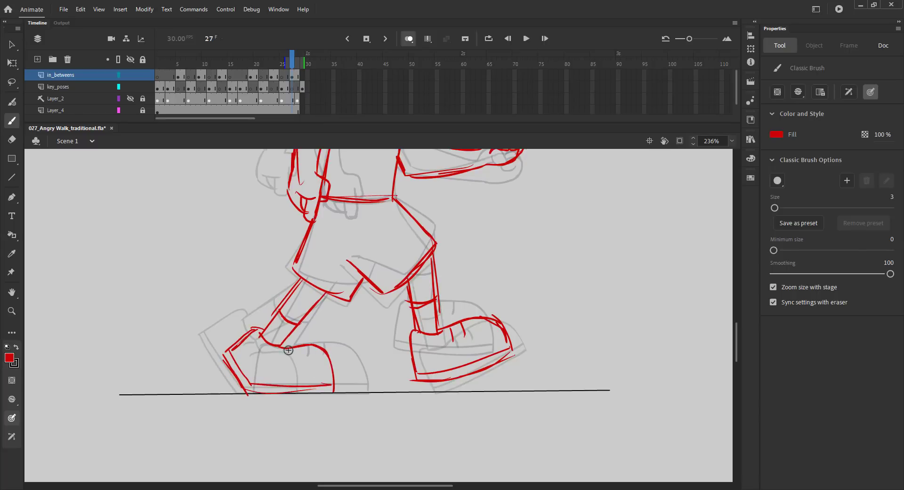
{"action": "key", "text": "ctrl+s"}
- Remove the surplus frame at the end of the key_poses layer, play the walk cycle without onion skinning and save the file
{"action": "key", "text": "ctrl+2"}
{"action": "key", "text": "v"}
{"action": "left_click", "coordinate": [409, 39]}
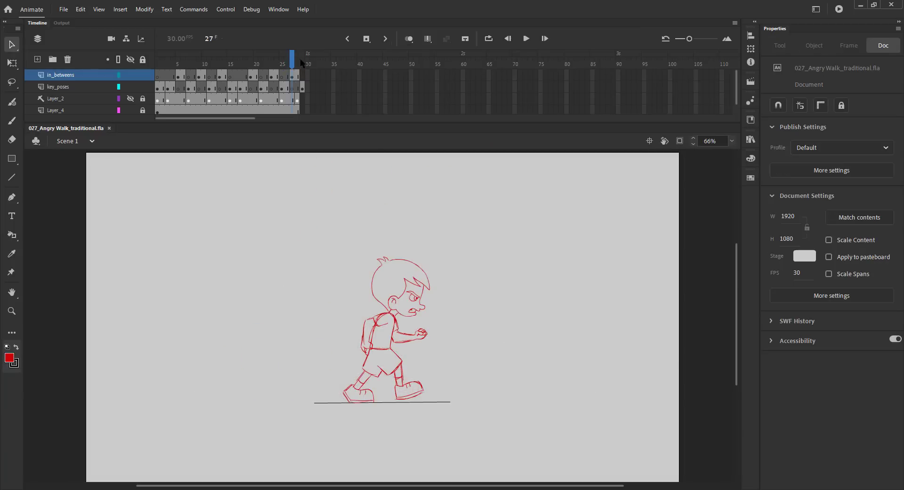
{"action": "left_click_drag", "start_coordinate": [300, 59], "coordinate": [121, 70]}
{"action": "key", "text": "shift+F5"}
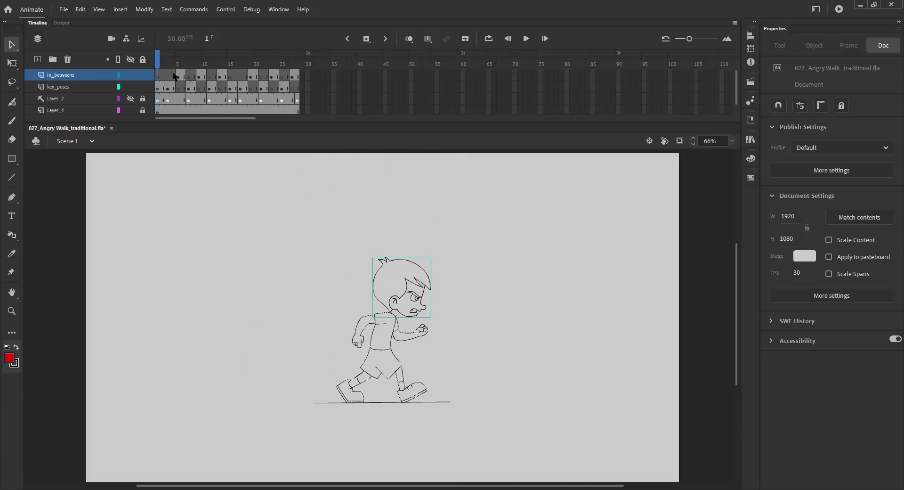
{"action": "key", "text": "Return"}
{"action": "key", "text": "ctrl+s"}
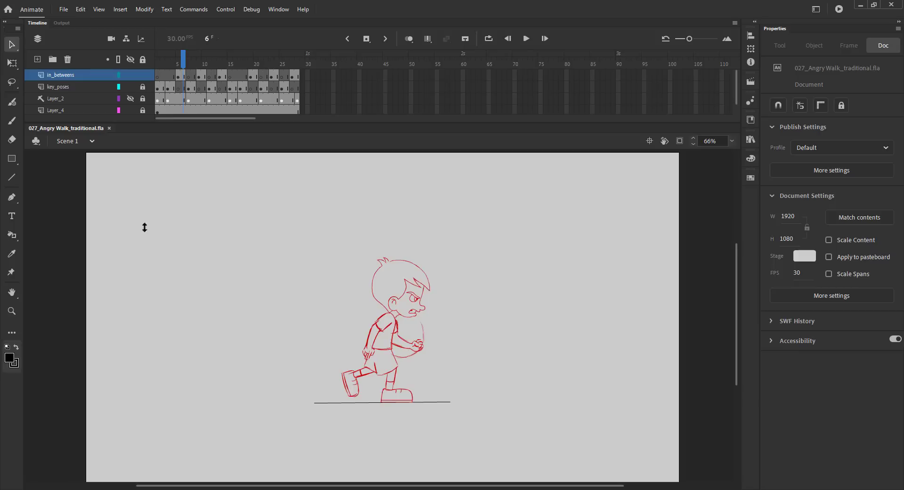
- Move key_poses above in_betweens, fade the in_betweens frames with an Alpha color effect, and make key_poses the active layer
{"action": "left_click_drag", "start_coordinate": [71, 88], "coordinate": [87, 77]}
{"action": "left_click", "coordinate": [80, 88]}
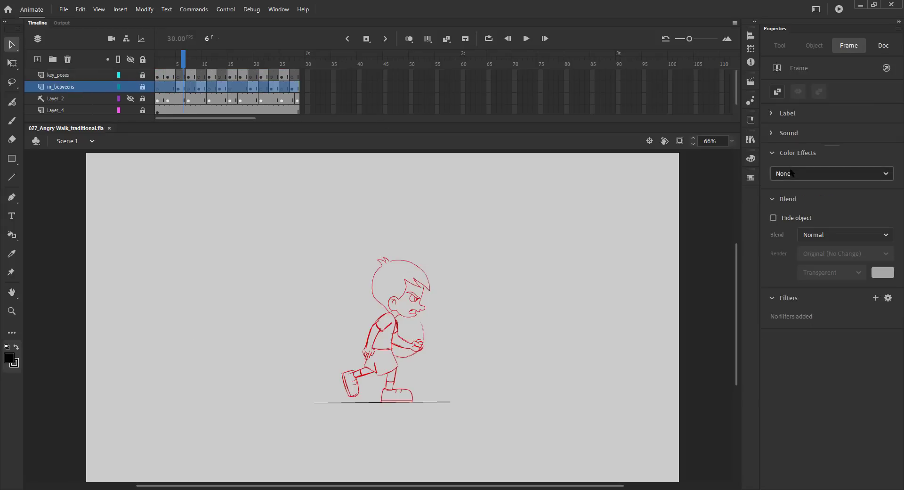
{"action": "left_click", "coordinate": [832, 173]}
{"action": "left_click", "coordinate": [783, 254]}
{"action": "left_click", "coordinate": [102, 76]}
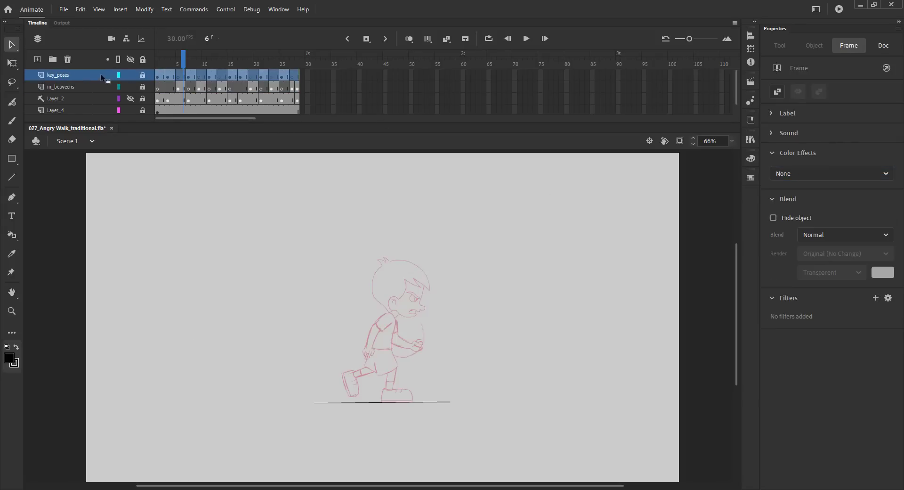
- Go to frame 5 on key_poses, turn on onion skinning for the Classic Brush work, and end the onion-skin range at frame 7
{"action": "left_click_drag", "start_coordinate": [185, 62], "coordinate": [175, 61]}
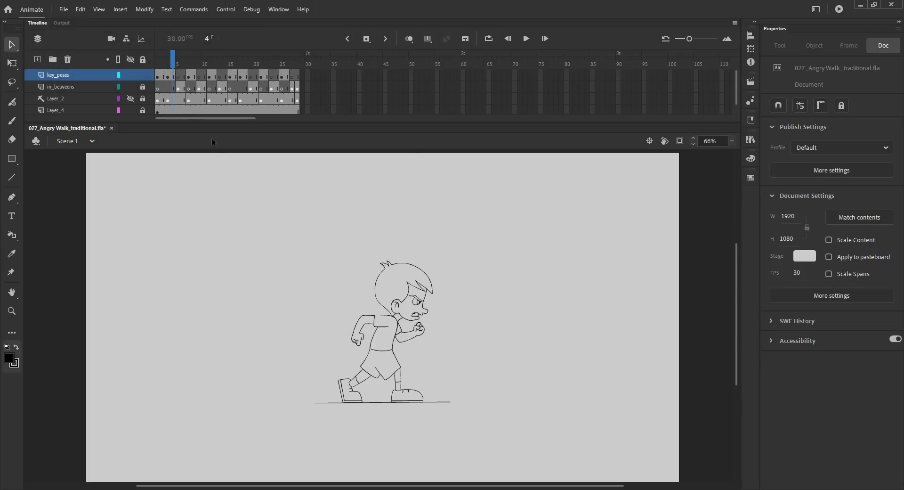
{"action": "key", "text": "period"}
{"action": "key", "text": "z"}
{"action": "left_click", "coordinate": [402, 325]}
{"action": "left_click", "coordinate": [377, 252]}
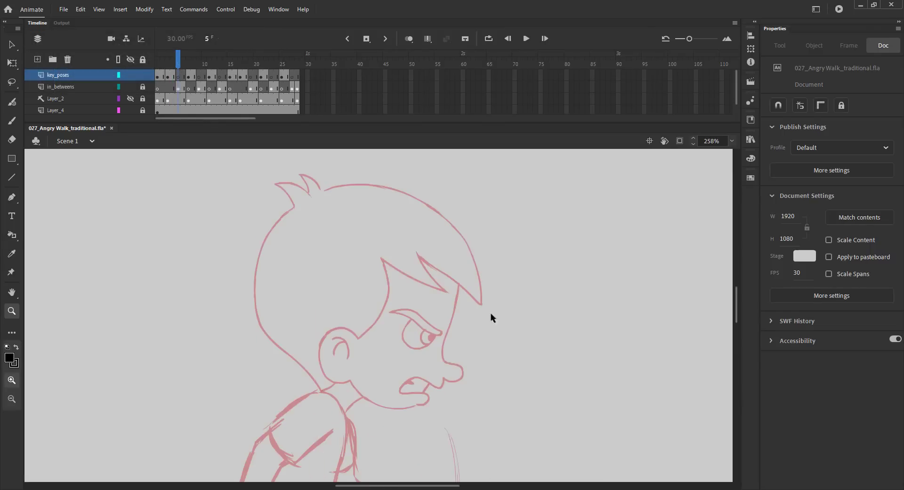
{"action": "key", "text": "alt+shift+o"}
{"action": "left_click_drag", "start_coordinate": [275, 237], "coordinate": [293, 259]}
{"action": "left_click_drag", "start_coordinate": [232, 182], "coordinate": [501, 411]}
{"action": "key", "text": "b"}
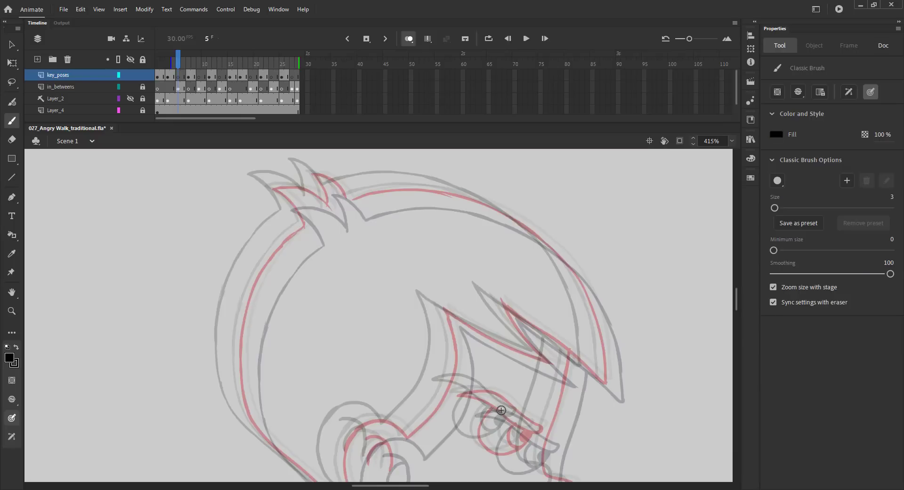
{"action": "left_click_drag", "start_coordinate": [300, 63], "coordinate": [190, 63]}
- Trace the hair tuft and the top curve of the head in black over the red sketch at frame 5
{"action": "left_click_drag", "start_coordinate": [274, 188], "coordinate": [306, 225]}
{"action": "key", "text": "ctrl+z"}
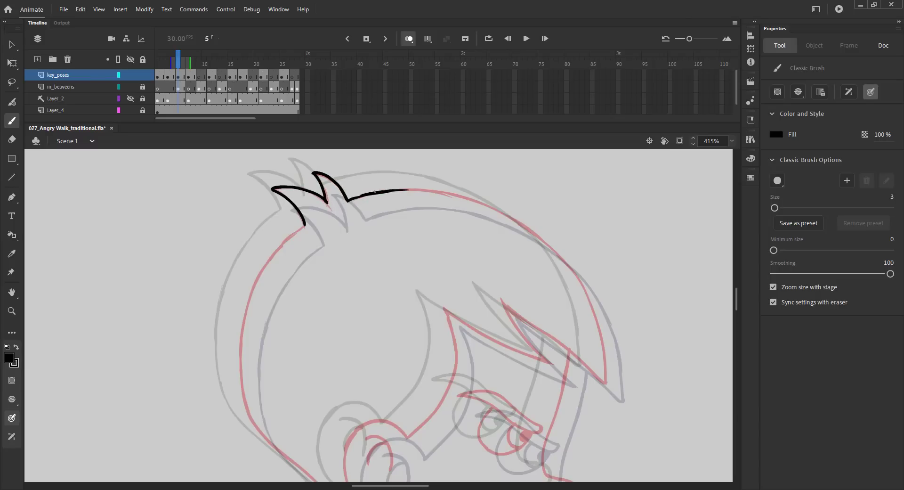
{"action": "mouse_move", "coordinate": [460, 195]}
{"action": "left_mouse_down"}
{"action": "mouse_move", "coordinate": [528, 228]}
{"action": "mouse_move", "coordinate": [568, 267]}
{"action": "left_mouse_up"}
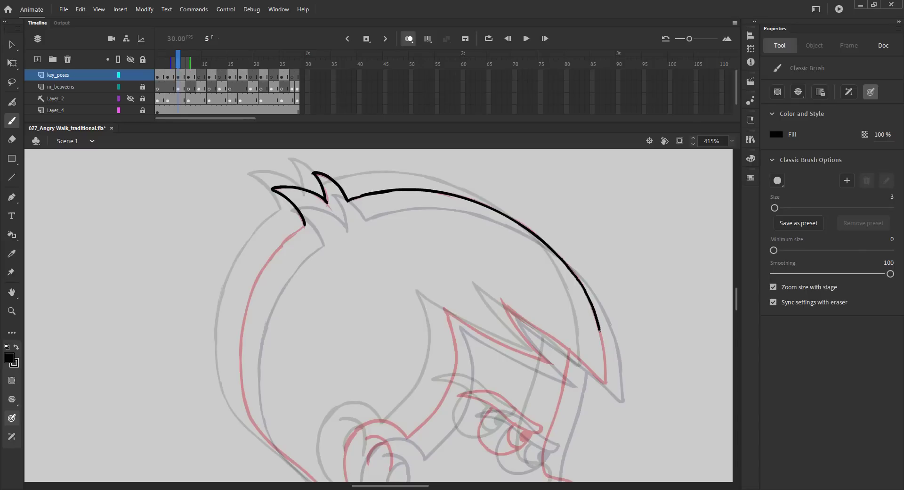
- Trace the pointed fringe over the forehead in black at frame 5 and save the file
{"action": "scroll", "coordinate": [561, 251], "scroll_direction": "down", "scroll_amount": 2}
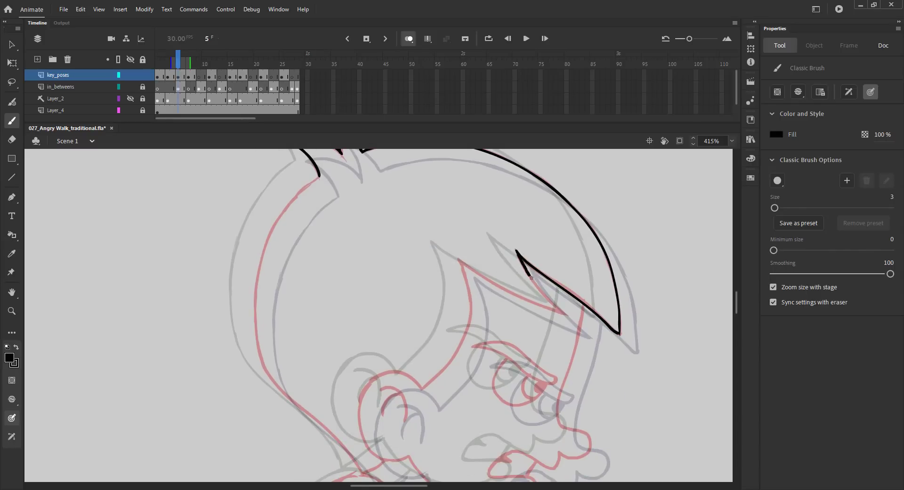
{"action": "left_click_drag", "start_coordinate": [555, 304], "coordinate": [565, 313]}
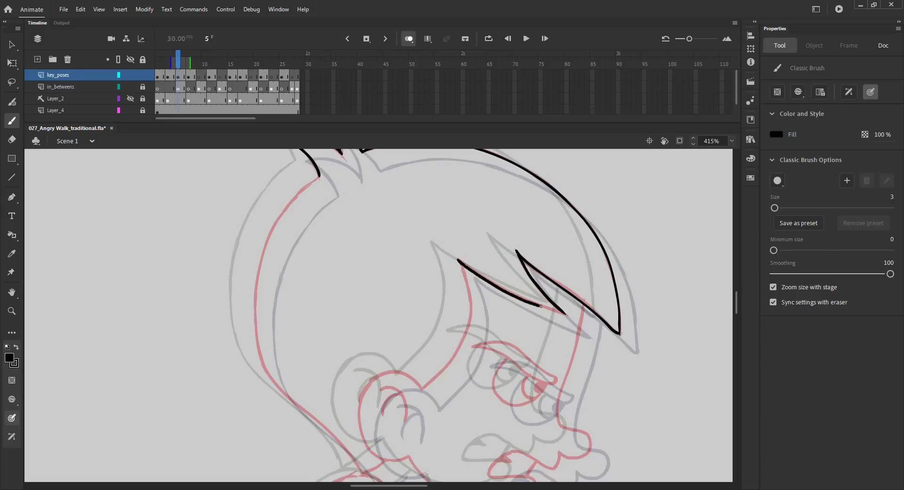
{"action": "left_click_drag", "start_coordinate": [446, 287], "coordinate": [530, 322]}
{"action": "left_click_drag", "start_coordinate": [466, 383], "coordinate": [304, 335]}
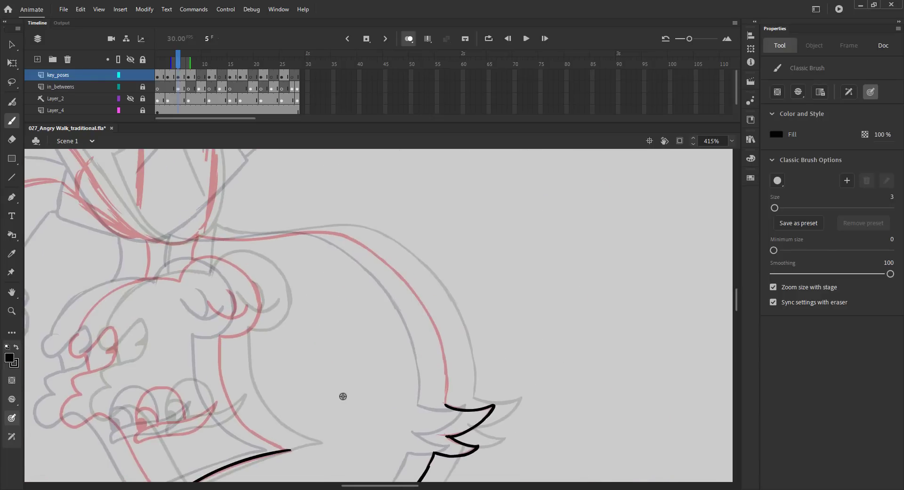
{"action": "key", "text": "ctrl+s"}
- Trace the back of the head from the nape up to the hair tuft in black over the red sketch at frame 5
{"action": "left_click_drag", "start_coordinate": [197, 232], "coordinate": [311, 235]}
{"action": "key", "text": "ctrl+z"}
{"action": "left_click_drag", "start_coordinate": [198, 232], "coordinate": [236, 239]}
{"action": "mouse_move", "coordinate": [289, 233]}
{"action": "left_mouse_down"}
{"action": "mouse_move", "coordinate": [352, 239]}
{"action": "mouse_move", "coordinate": [384, 260]}
{"action": "left_mouse_up"}
{"action": "mouse_move", "coordinate": [478, 273]}
{"action": "left_mouse_down"}
{"action": "mouse_move", "coordinate": [386, 208]}
{"action": "mouse_move", "coordinate": [343, 159]}
{"action": "mouse_move", "coordinate": [353, 134]}
{"action": "left_mouse_up"}
{"action": "left_click_drag", "start_coordinate": [449, 216], "coordinate": [407, 253]}
{"action": "left_click_drag", "start_coordinate": [294, 225], "coordinate": [356, 211]}
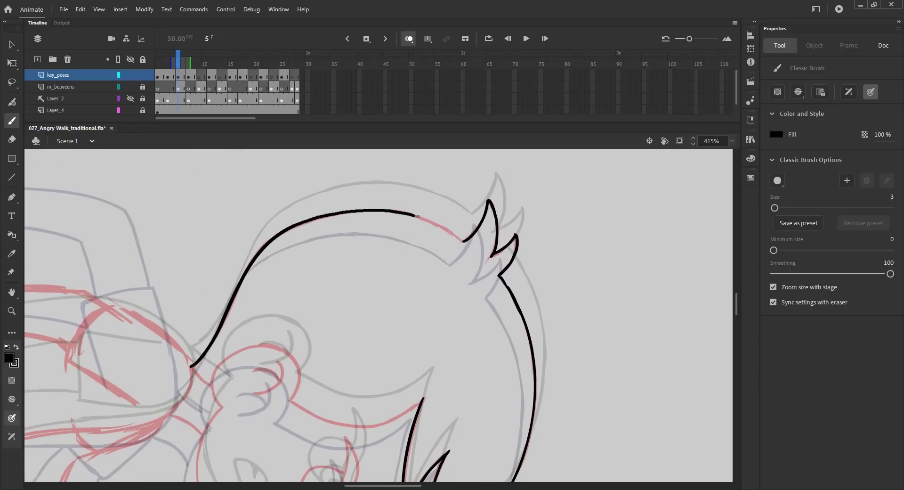
{"action": "left_click_drag", "start_coordinate": [459, 236], "coordinate": [464, 242]}
- Trace the hairline from the fringe down to the ear and the forehead line down to the nose in black
{"action": "mouse_move", "coordinate": [444, 301]}
{"action": "left_mouse_down"}
{"action": "mouse_move", "coordinate": [397, 168]}
{"action": "mouse_move", "coordinate": [327, 164]}
{"action": "left_mouse_up"}
{"action": "mouse_move", "coordinate": [434, 281]}
{"action": "left_mouse_down"}
{"action": "mouse_move", "coordinate": [359, 211]}
{"action": "mouse_move", "coordinate": [385, 220]}
{"action": "left_mouse_up"}
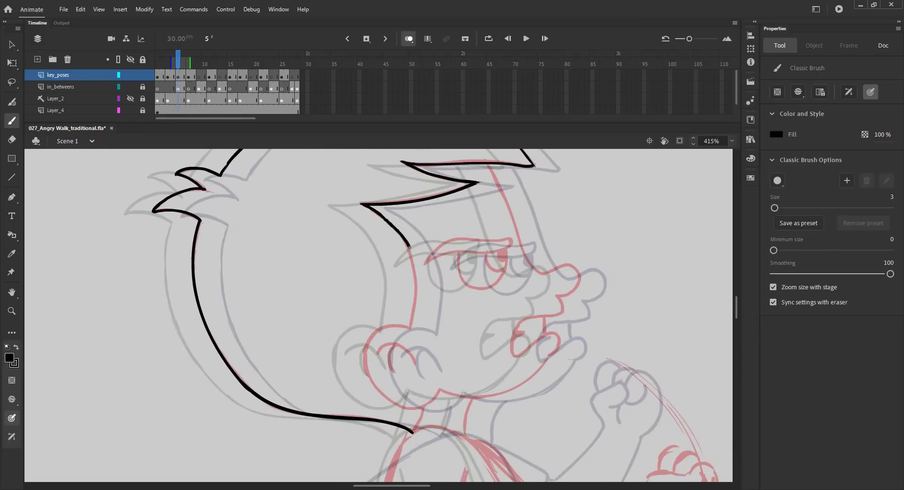
{"action": "left_click_drag", "start_coordinate": [409, 246], "coordinate": [419, 278]}
{"action": "key", "text": "ctrl+z"}
{"action": "key", "text": "ctrl+z"}
{"action": "key", "text": "ctrl+z"}
{"action": "left_click_drag", "start_coordinate": [362, 204], "coordinate": [372, 210]}
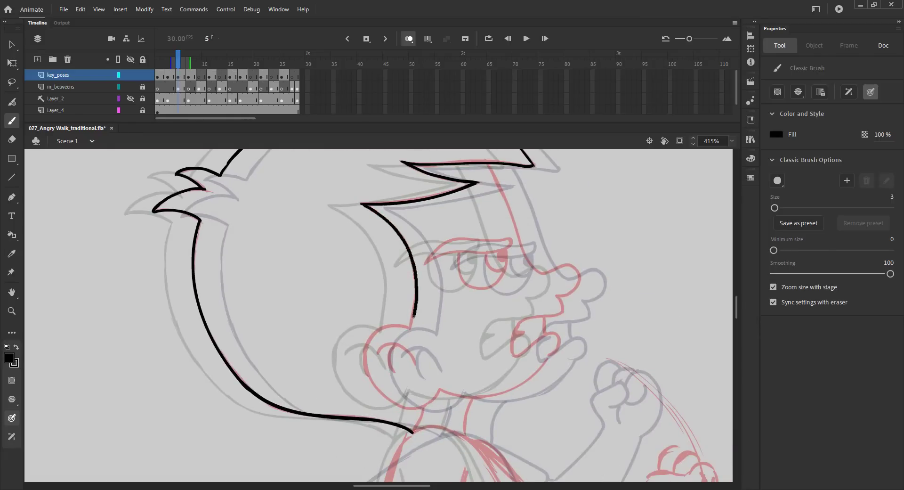
{"action": "left_click_drag", "start_coordinate": [414, 316], "coordinate": [410, 328]}
{"action": "left_click_drag", "start_coordinate": [486, 163], "coordinate": [496, 177]}
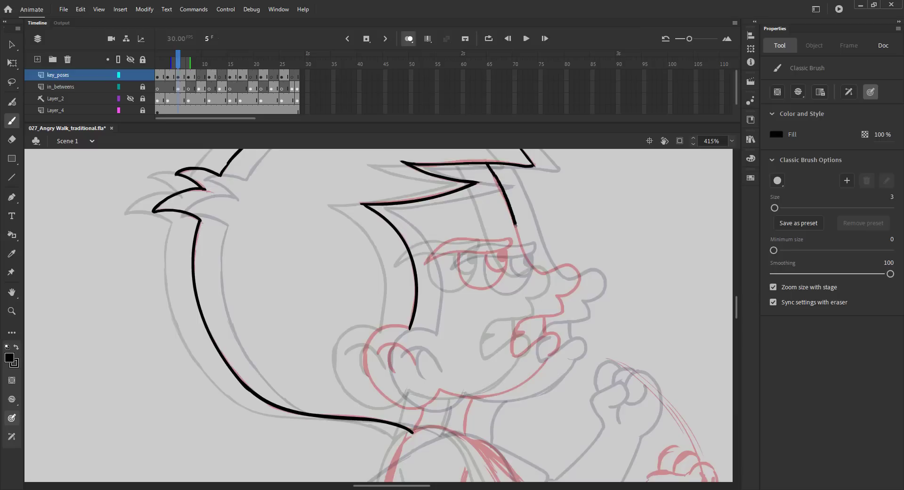
{"action": "left_click_drag", "start_coordinate": [526, 258], "coordinate": [540, 271]}
- Trace the jaw line from below the ear to the chin in black and save the file
{"action": "key", "text": "shift+space"}
{"action": "mouse_move", "coordinate": [573, 299]}
{"action": "left_mouse_down"}
{"action": "mouse_move", "coordinate": [513, 373]}
{"action": "mouse_move", "coordinate": [489, 382]}
{"action": "left_mouse_up"}
{"action": "left_click_drag", "start_coordinate": [463, 334], "coordinate": [446, 267]}
{"action": "key", "text": "ctrl+s"}
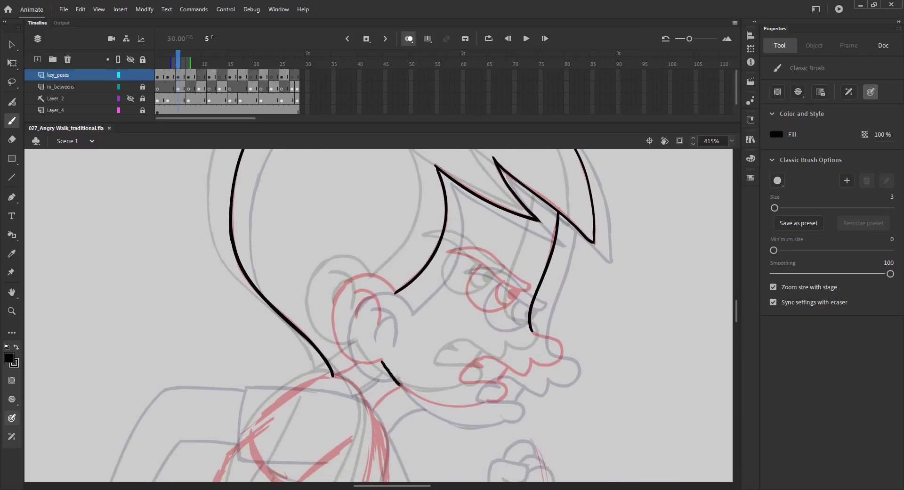
{"action": "mouse_move", "coordinate": [469, 404]}
{"action": "left_mouse_down"}
{"action": "mouse_move", "coordinate": [384, 364]}
{"action": "mouse_move", "coordinate": [438, 402]}
{"action": "mouse_move", "coordinate": [489, 399]}
{"action": "left_mouse_up"}
{"action": "key", "text": "ctrl+z"}
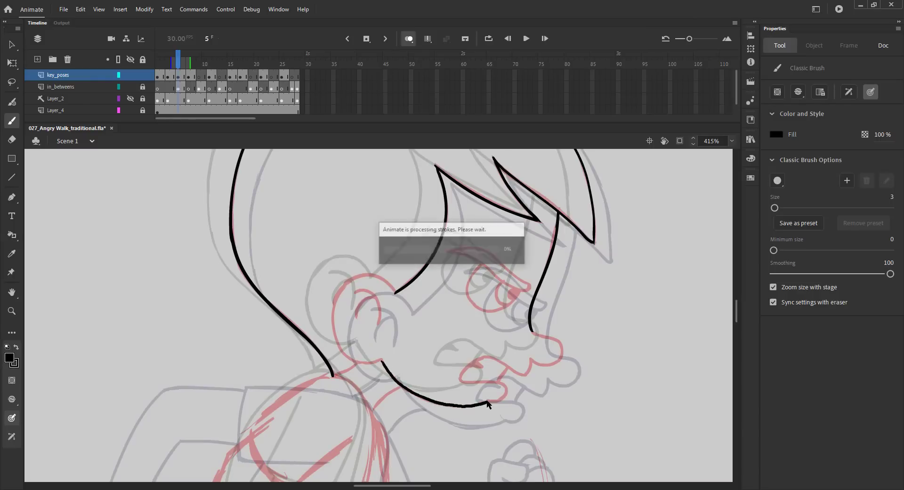
- Trace the ear outline and its inner folds in black at frame 5
{"action": "left_click_drag", "start_coordinate": [384, 362], "coordinate": [372, 356]}
{"action": "key", "text": "ctrl+z"}
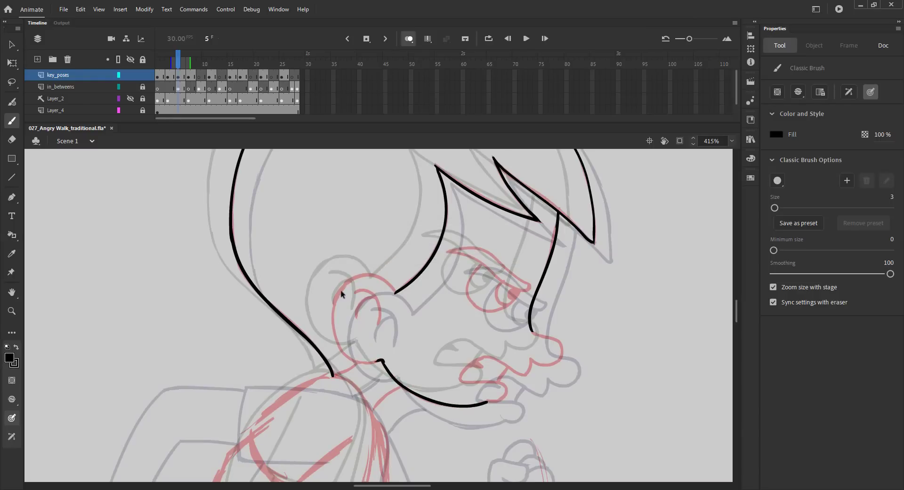
{"action": "mouse_move", "coordinate": [352, 357]}
{"action": "left_mouse_down"}
{"action": "mouse_move", "coordinate": [379, 360]}
{"action": "mouse_move", "coordinate": [334, 310]}
{"action": "mouse_move", "coordinate": [336, 343]}
{"action": "mouse_move", "coordinate": [381, 359]}
{"action": "left_mouse_up"}
{"action": "key", "text": "ctrl+z"}
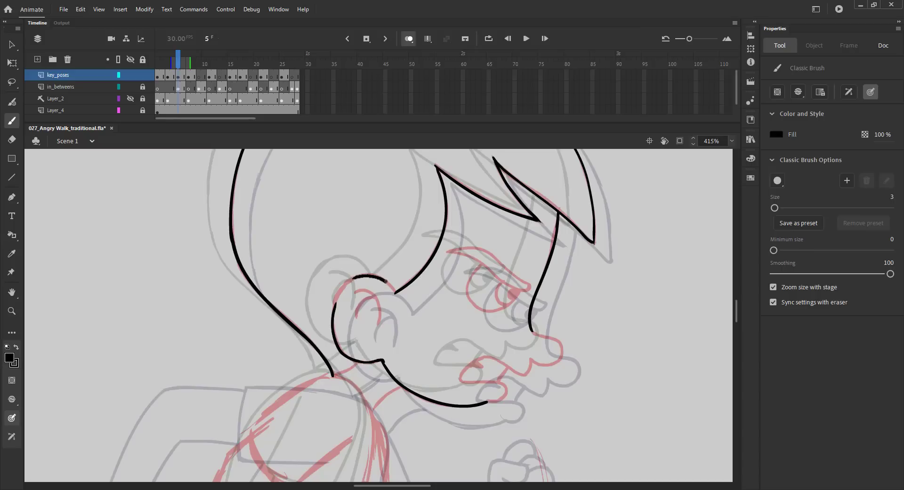
{"action": "left_click_drag", "start_coordinate": [385, 281], "coordinate": [395, 292]}
{"action": "mouse_move", "coordinate": [336, 304]}
{"action": "left_mouse_down"}
{"action": "mouse_move", "coordinate": [335, 315]}
{"action": "mouse_move", "coordinate": [379, 320]}
{"action": "mouse_move", "coordinate": [356, 316]}
{"action": "left_mouse_up"}
{"action": "key", "text": "ctrl+z"}
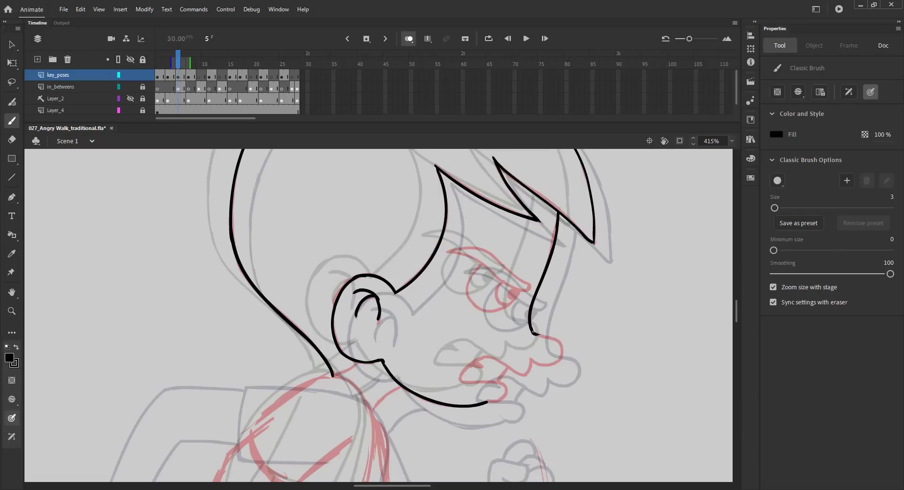
- Trace the nose, lips and open mouth in black and save the file
{"action": "left_click_drag", "start_coordinate": [558, 340], "coordinate": [560, 361]}
{"action": "left_click_drag", "start_coordinate": [509, 366], "coordinate": [526, 369]}
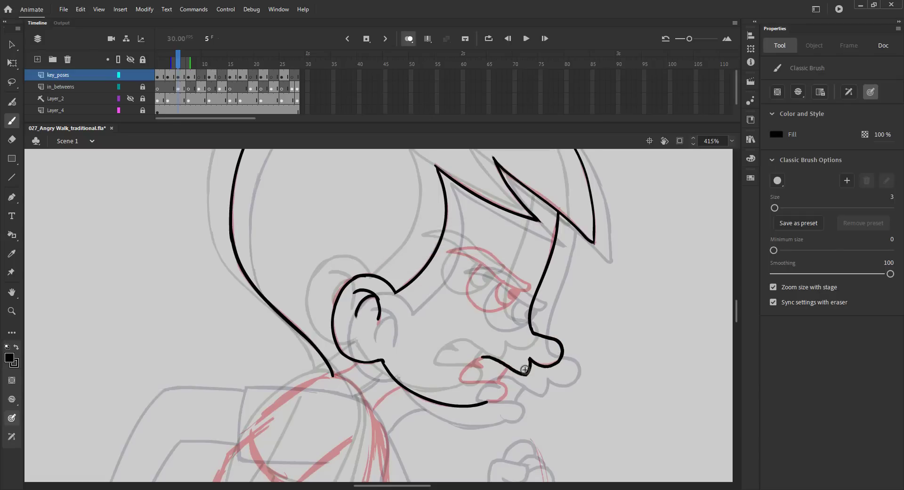
{"action": "left_click_drag", "start_coordinate": [464, 374], "coordinate": [486, 382]}
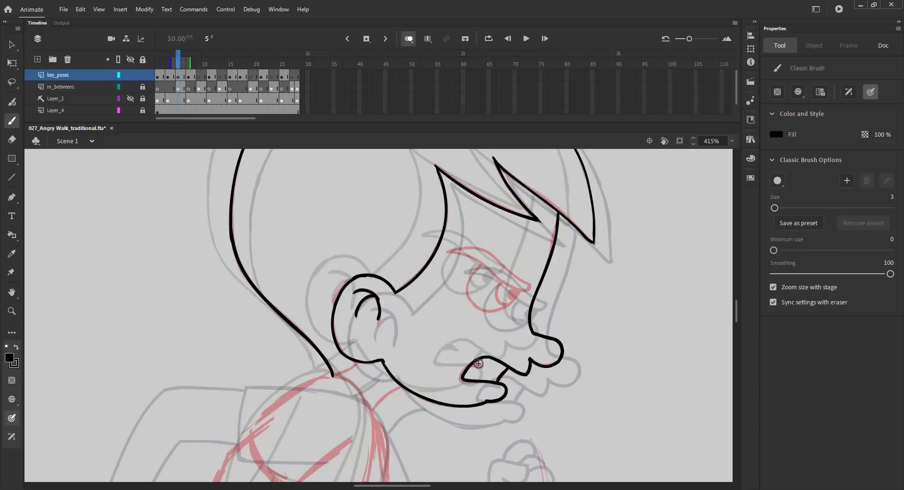
{"action": "key", "text": "ctrl+space"}
{"action": "left_click_drag", "start_coordinate": [412, 224], "coordinate": [557, 335]}
{"action": "key", "text": "ctrl+s"}
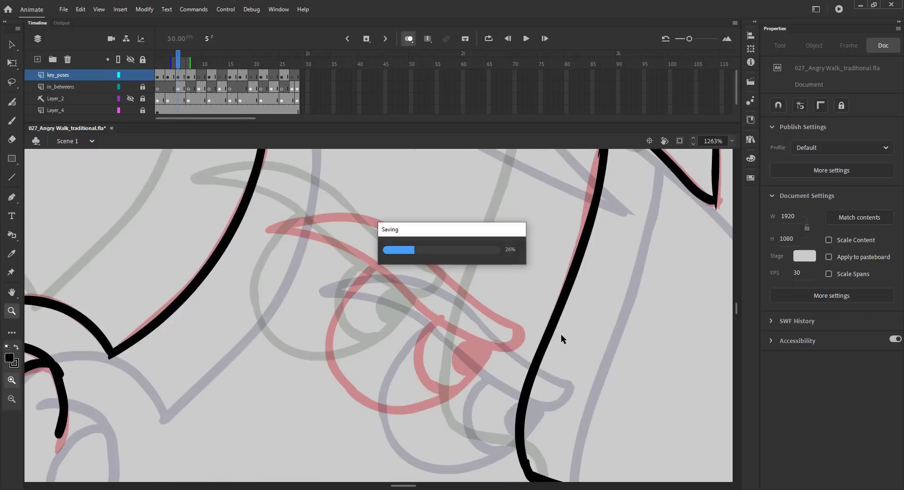
- Trace the slanted angry eyebrow in black over the red sketch at frame 5
{"action": "mouse_move", "coordinate": [270, 228]}
{"action": "left_mouse_down"}
{"action": "mouse_move", "coordinate": [345, 213]}
{"action": "mouse_move", "coordinate": [388, 228]}
{"action": "mouse_move", "coordinate": [506, 328]}
{"action": "left_mouse_up"}
{"action": "key", "text": "ctrl+z"}
{"action": "left_click_drag", "start_coordinate": [286, 221], "coordinate": [336, 212]}
{"action": "key", "text": "ctrl+s"}
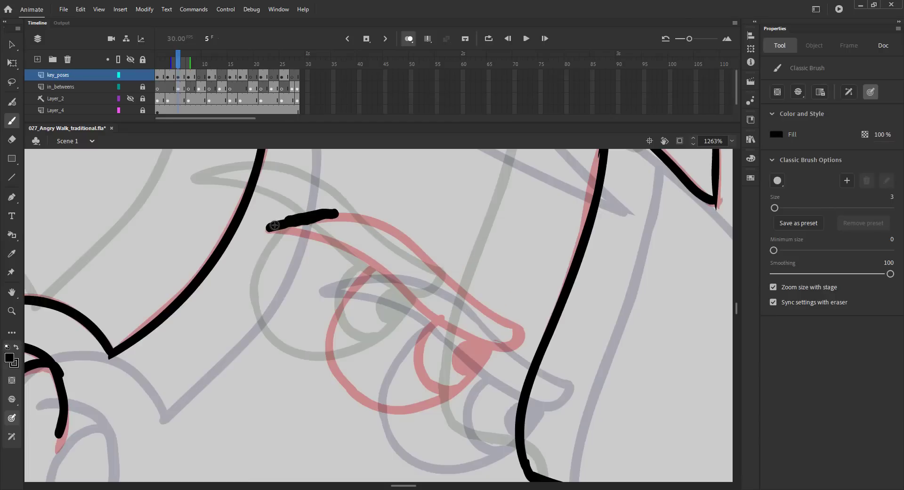
{"action": "key", "text": "ctrl+z"}
{"action": "mouse_move", "coordinate": [277, 225]}
{"action": "left_mouse_down"}
{"action": "mouse_move", "coordinate": [365, 219]}
{"action": "mouse_move", "coordinate": [403, 235]}
{"action": "mouse_move", "coordinate": [513, 326]}
{"action": "mouse_move", "coordinate": [297, 230]}
{"action": "mouse_move", "coordinate": [345, 247]}
{"action": "mouse_move", "coordinate": [462, 335]}
{"action": "mouse_move", "coordinate": [504, 350]}
{"action": "mouse_move", "coordinate": [524, 331]}
{"action": "left_mouse_up"}
- Trace the eye, iris and pupil outline under the eyebrow, fill the pupil with black, and save the file
{"action": "mouse_move", "coordinate": [375, 272]}
{"action": "left_mouse_down"}
{"action": "mouse_move", "coordinate": [345, 295]}
{"action": "mouse_move", "coordinate": [332, 325]}
{"action": "mouse_move", "coordinate": [336, 370]}
{"action": "left_mouse_up"}
{"action": "key", "text": "shift+space"}
{"action": "mouse_move", "coordinate": [436, 358]}
{"action": "left_mouse_down"}
{"action": "mouse_move", "coordinate": [347, 228]}
{"action": "mouse_move", "coordinate": [386, 240]}
{"action": "left_mouse_up"}
{"action": "mouse_move", "coordinate": [341, 213]}
{"action": "left_mouse_down"}
{"action": "mouse_move", "coordinate": [406, 221]}
{"action": "mouse_move", "coordinate": [439, 243]}
{"action": "mouse_move", "coordinate": [456, 274]}
{"action": "mouse_move", "coordinate": [443, 332]}
{"action": "left_mouse_up"}
{"action": "mouse_move", "coordinate": [400, 219]}
{"action": "left_mouse_down"}
{"action": "mouse_move", "coordinate": [405, 249]}
{"action": "mouse_move", "coordinate": [378, 271]}
{"action": "mouse_move", "coordinate": [348, 272]}
{"action": "left_mouse_up"}
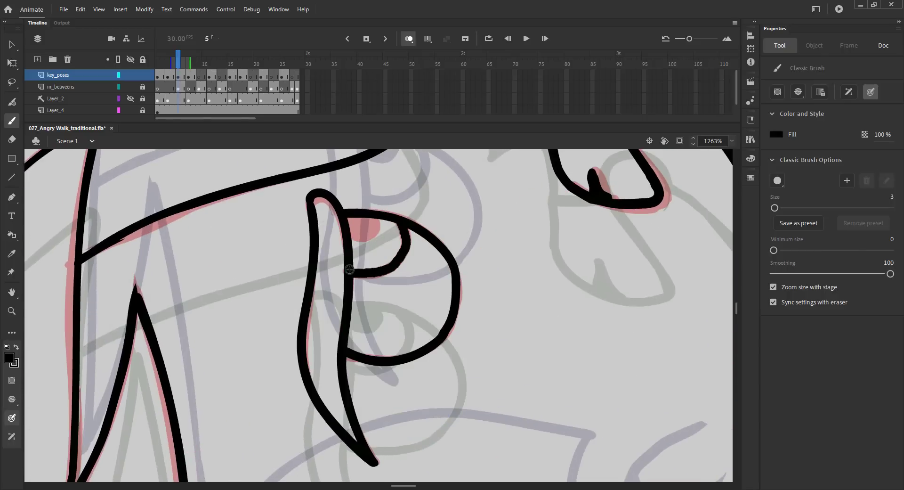
{"action": "mouse_move", "coordinate": [349, 235]}
{"action": "left_mouse_down"}
{"action": "mouse_move", "coordinate": [378, 231]}
{"action": "mouse_move", "coordinate": [364, 216]}
{"action": "left_mouse_up"}
{"action": "key", "text": "k"}
{"action": "left_click", "coordinate": [361, 224]}
{"action": "key", "text": "ctrl+s"}
{"action": "key", "text": "ctrl+2"}
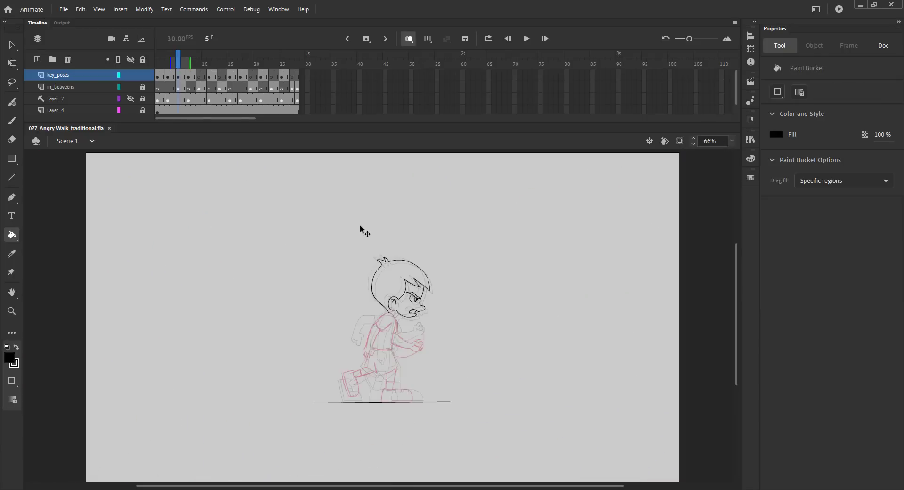
- Trace the near shoulder and T-shirt sleeve in black with the Classic Brush and save the file
{"action": "key", "text": "z"}
{"action": "left_click_drag", "start_coordinate": [340, 306], "coordinate": [434, 356]}
{"action": "key", "text": "b"}
{"action": "key", "text": "b"}
{"action": "mouse_move", "coordinate": [385, 187]}
{"action": "left_mouse_down"}
{"action": "mouse_move", "coordinate": [286, 248]}
{"action": "mouse_move", "coordinate": [309, 297]}
{"action": "mouse_move", "coordinate": [336, 319]}
{"action": "left_mouse_up"}
{"action": "left_click_drag", "start_coordinate": [399, 262], "coordinate": [333, 317]}
{"action": "key", "text": "ctrl+s"}
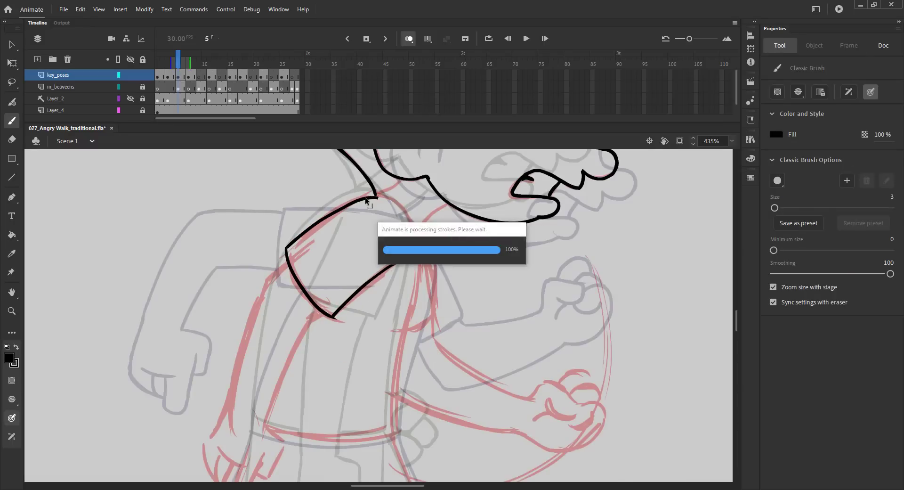
- Trace the collar, the front of the torso down to the waist, and both neck lines in black, saving the file
{"action": "left_click_drag", "start_coordinate": [373, 197], "coordinate": [391, 198]}
{"action": "left_click_drag", "start_coordinate": [422, 251], "coordinate": [400, 347]}
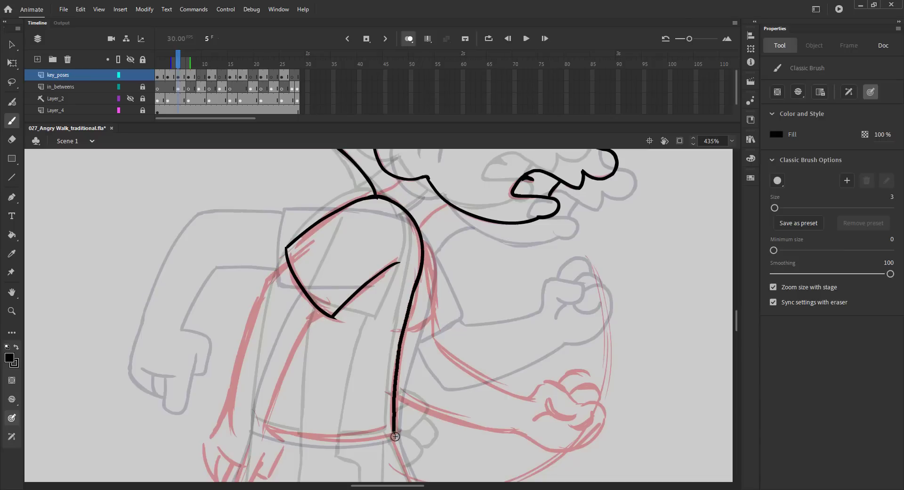
{"action": "key", "text": "ctrl+s"}
{"action": "left_click_drag", "start_coordinate": [401, 178], "coordinate": [376, 195]}
{"action": "left_click_drag", "start_coordinate": [451, 205], "coordinate": [417, 232]}
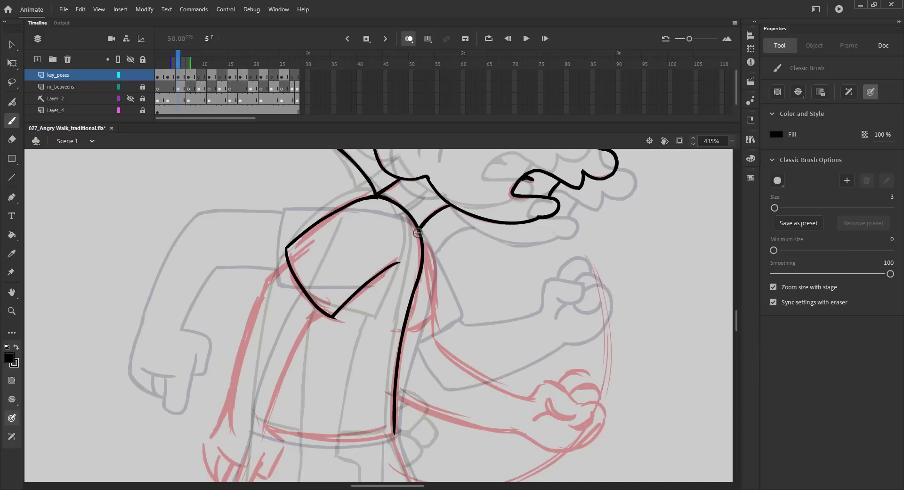
- Trace the far sleeve, the forward-swinging forearm and its clenched fist in black at frame 5
{"action": "scroll", "coordinate": [418, 232], "scroll_direction": "down", "scroll_amount": 3}
{"action": "mouse_move", "coordinate": [421, 177]}
{"action": "left_mouse_down"}
{"action": "mouse_move", "coordinate": [433, 261]}
{"action": "mouse_move", "coordinate": [407, 277]}
{"action": "left_mouse_up"}
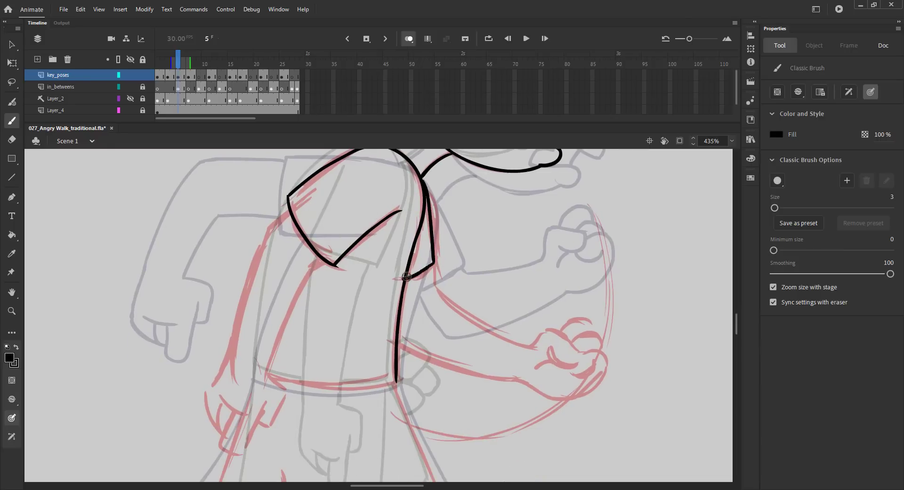
{"action": "key", "text": "ctrl+z"}
{"action": "key", "text": "ctrl+z"}
{"action": "mouse_move", "coordinate": [459, 311]}
{"action": "left_mouse_down"}
{"action": "mouse_move", "coordinate": [533, 346]}
{"action": "mouse_move", "coordinate": [561, 332]}
{"action": "mouse_move", "coordinate": [590, 388]}
{"action": "left_mouse_up"}
{"action": "left_click_drag", "start_coordinate": [556, 362], "coordinate": [536, 366]}
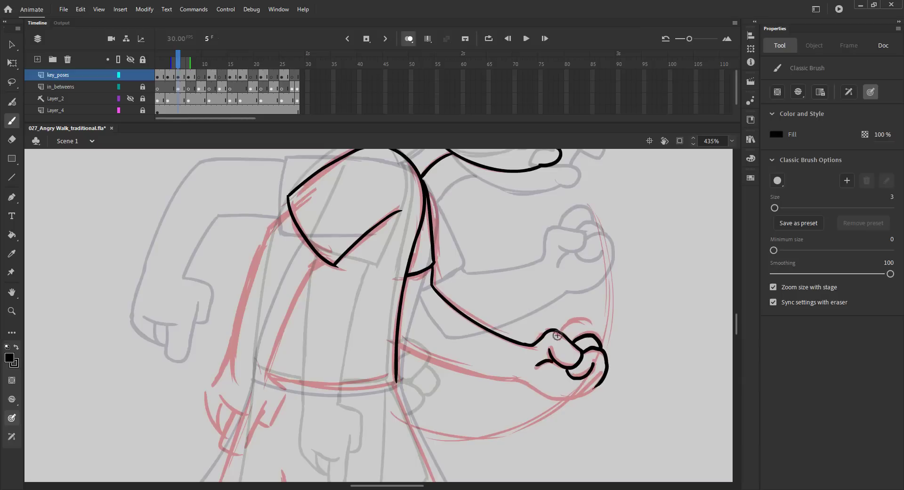
{"action": "left_click_drag", "start_coordinate": [497, 326], "coordinate": [474, 260]}
{"action": "mouse_move", "coordinate": [373, 279]}
{"action": "left_mouse_down"}
{"action": "mouse_move", "coordinate": [436, 307]}
{"action": "mouse_move", "coordinate": [571, 327]}
{"action": "mouse_move", "coordinate": [569, 296]}
{"action": "left_mouse_up"}
- Trace the near arm hanging behind the body and its hand with curled fingers in black, and save the file
{"action": "left_click_drag", "start_coordinate": [502, 223], "coordinate": [693, 318]}
{"action": "left_click_drag", "start_coordinate": [435, 258], "coordinate": [394, 380]}
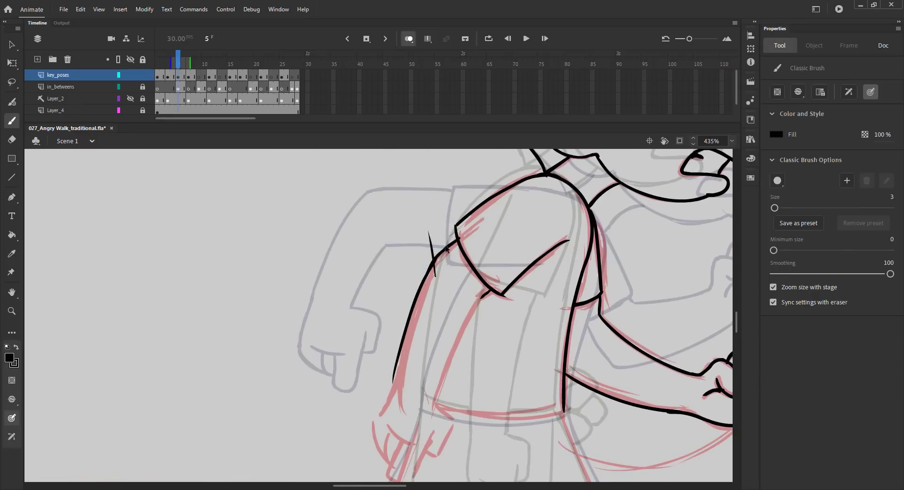
{"action": "scroll", "coordinate": [438, 212], "scroll_direction": "down", "scroll_amount": 3}
{"action": "mouse_move", "coordinate": [471, 220]}
{"action": "left_mouse_down"}
{"action": "mouse_move", "coordinate": [426, 325]}
{"action": "mouse_move", "coordinate": [444, 343]}
{"action": "left_mouse_up"}
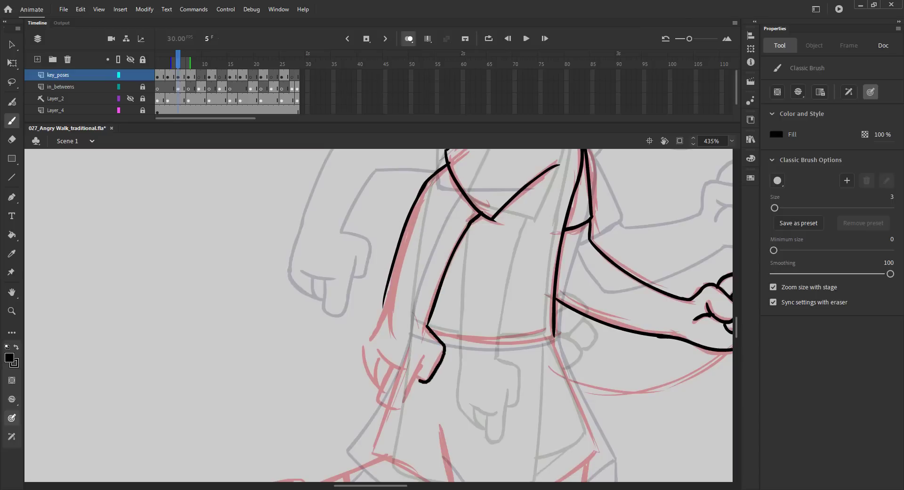
{"action": "mouse_move", "coordinate": [385, 293]}
{"action": "left_mouse_down"}
{"action": "mouse_move", "coordinate": [370, 332]}
{"action": "mouse_move", "coordinate": [382, 390]}
{"action": "left_mouse_up"}
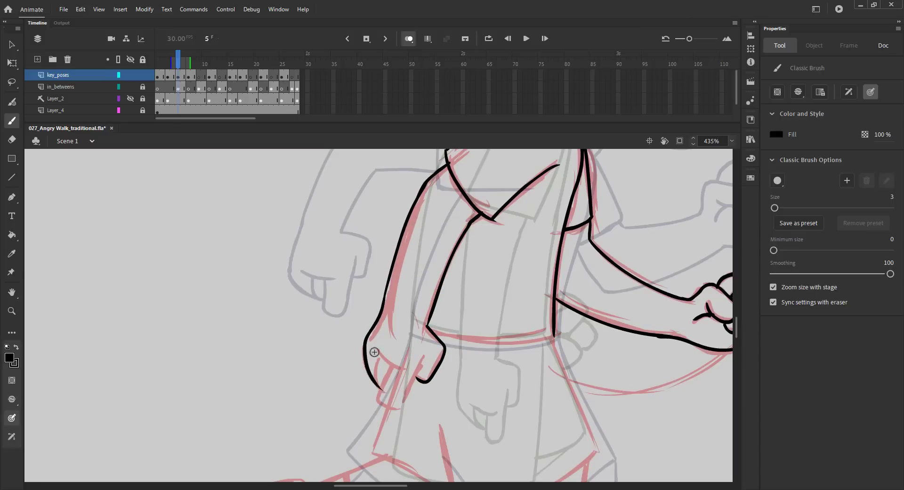
{"action": "mouse_move", "coordinate": [371, 346]}
{"action": "left_mouse_down"}
{"action": "mouse_move", "coordinate": [397, 366]}
{"action": "mouse_move", "coordinate": [386, 407]}
{"action": "left_mouse_up"}
{"action": "mouse_move", "coordinate": [423, 359]}
{"action": "left_mouse_down"}
{"action": "mouse_move", "coordinate": [402, 402]}
{"action": "mouse_move", "coordinate": [384, 406]}
{"action": "left_mouse_up"}
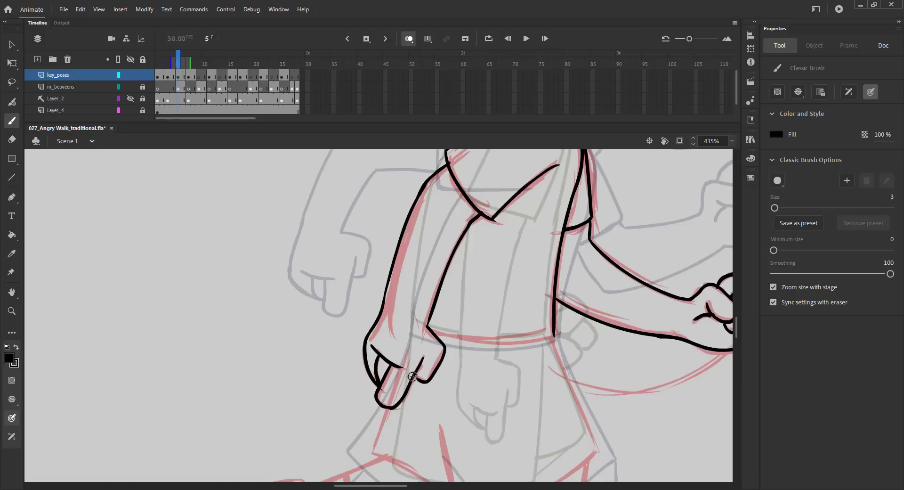
{"action": "left_click_drag", "start_coordinate": [430, 300], "coordinate": [412, 279]}
{"action": "key", "text": "ctrl+s"}
- Trace the shirt hem across the waist in black and save the file
{"action": "left_click_drag", "start_coordinate": [414, 313], "coordinate": [523, 311]}
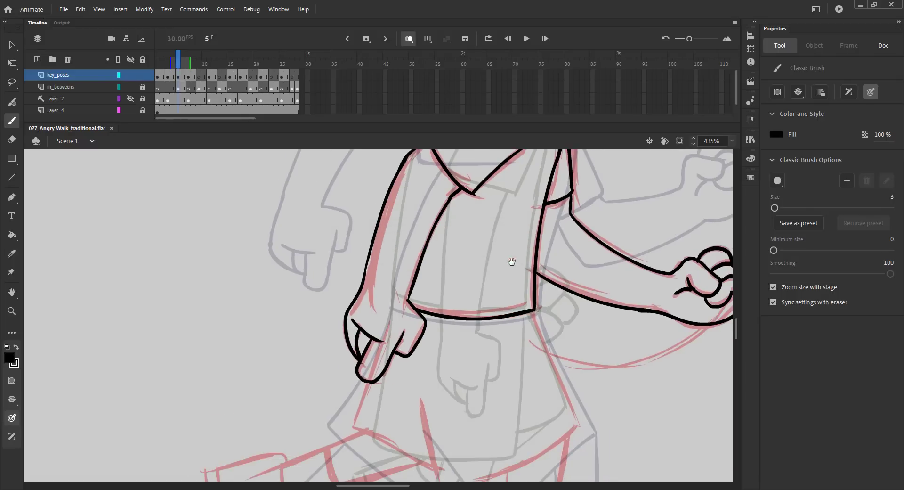
{"action": "left_click_drag", "start_coordinate": [511, 262], "coordinate": [532, 192]}
{"action": "key", "text": "ctrl+s"}
- Trace the outline of the shorts and the crease between the legs in black, undoing the stray stroke across them
{"action": "mouse_move", "coordinate": [390, 312]}
{"action": "left_mouse_down"}
{"action": "mouse_move", "coordinate": [376, 356]}
{"action": "mouse_move", "coordinate": [460, 399]}
{"action": "left_mouse_up"}
{"action": "left_click_drag", "start_coordinate": [444, 327], "coordinate": [463, 412]}
{"action": "left_click_drag", "start_coordinate": [556, 238], "coordinate": [602, 350]}
{"action": "left_click_drag", "start_coordinate": [555, 314], "coordinate": [575, 263]}
{"action": "mouse_move", "coordinate": [656, 310]}
{"action": "left_mouse_down"}
{"action": "mouse_move", "coordinate": [573, 173]}
{"action": "mouse_move", "coordinate": [580, 232]}
{"action": "mouse_move", "coordinate": [544, 273]}
{"action": "left_mouse_up"}
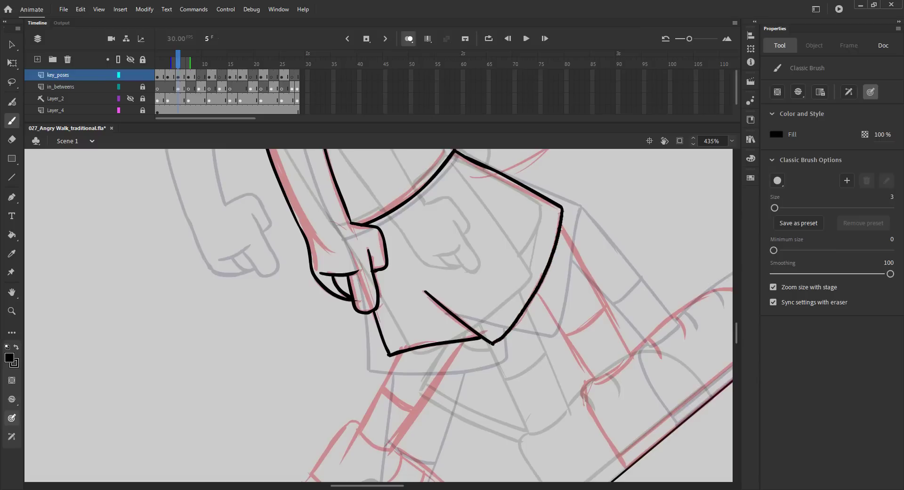
{"action": "mouse_move", "coordinate": [601, 347]}
{"action": "left_mouse_down"}
{"action": "mouse_move", "coordinate": [550, 426]}
{"action": "mouse_move", "coordinate": [495, 464]}
{"action": "left_mouse_up"}
{"action": "left_click_drag", "start_coordinate": [482, 372], "coordinate": [502, 241]}
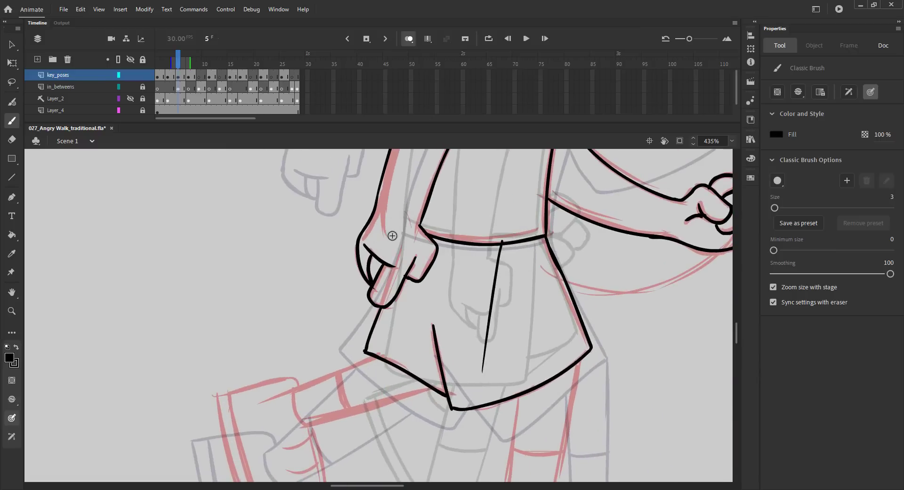
{"action": "key", "text": "ctrl+z"}
- Trace the front leg with its sock line and ankle opening in black at frame 5
{"action": "scroll", "coordinate": [466, 236], "scroll_direction": "down", "scroll_amount": 5}
{"action": "left_click_drag", "start_coordinate": [568, 222], "coordinate": [537, 373]}
{"action": "left_click_drag", "start_coordinate": [506, 262], "coordinate": [493, 372]}
{"action": "mouse_move", "coordinate": [501, 319]}
{"action": "left_mouse_down"}
{"action": "mouse_move", "coordinate": [538, 323]}
{"action": "mouse_move", "coordinate": [423, 287]}
{"action": "left_mouse_up"}
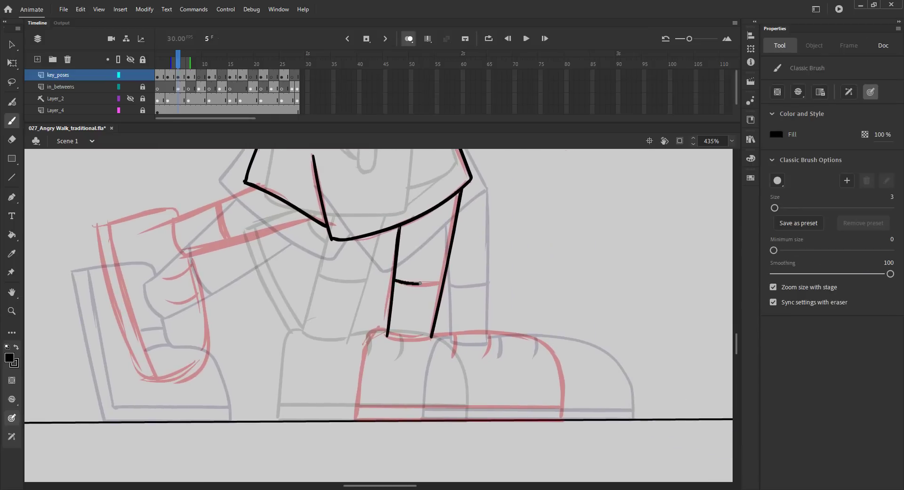
{"action": "left_click_drag", "start_coordinate": [387, 336], "coordinate": [428, 337]}
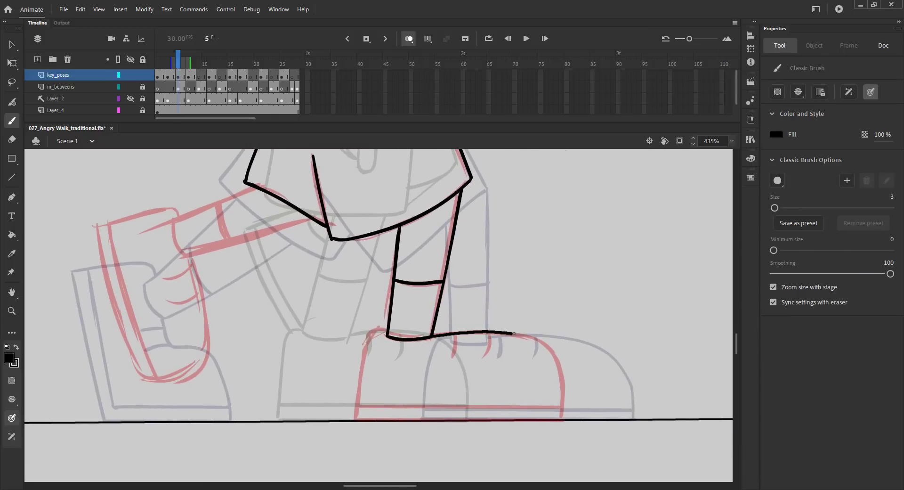
- Trace the toe, heel and sole of the front shoe in black and save the file
{"action": "left_click_drag", "start_coordinate": [562, 406], "coordinate": [561, 420]}
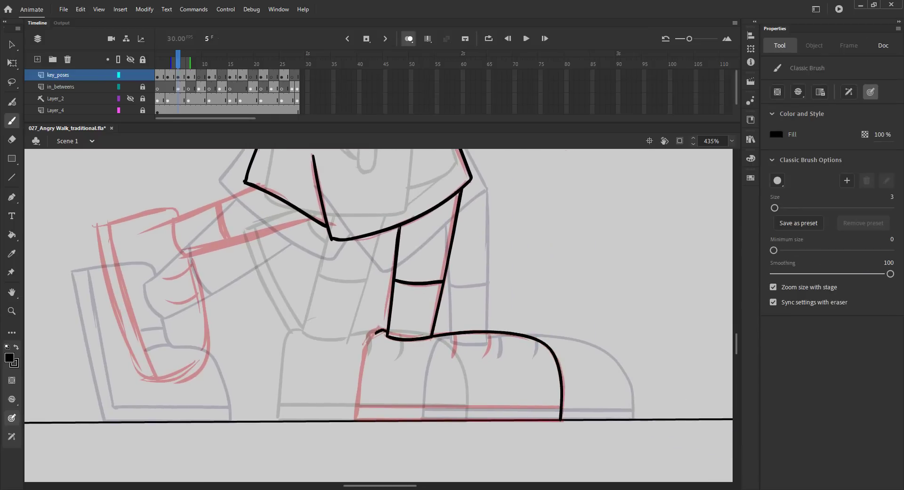
{"action": "mouse_move", "coordinate": [365, 355]}
{"action": "left_mouse_down"}
{"action": "mouse_move", "coordinate": [357, 421]}
{"action": "mouse_move", "coordinate": [561, 405]}
{"action": "left_mouse_up"}
{"action": "left_click_drag", "start_coordinate": [356, 420], "coordinate": [561, 418]}
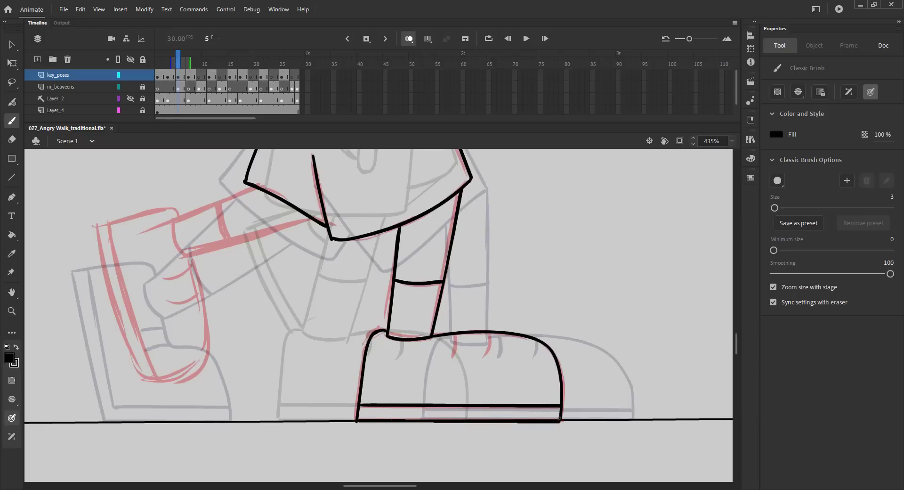
{"action": "left_click_drag", "start_coordinate": [360, 317], "coordinate": [487, 344]}
{"action": "key", "text": "ctrl+s"}
- Trace the raised rear leg and its sock line in black at frame 5
{"action": "mouse_move", "coordinate": [302, 245]}
{"action": "left_mouse_down"}
{"action": "mouse_move", "coordinate": [313, 288]}
{"action": "mouse_move", "coordinate": [386, 215]}
{"action": "left_mouse_up"}
{"action": "left_click_drag", "start_coordinate": [311, 286], "coordinate": [450, 250]}
{"action": "left_click_drag", "start_coordinate": [354, 229], "coordinate": [363, 270]}
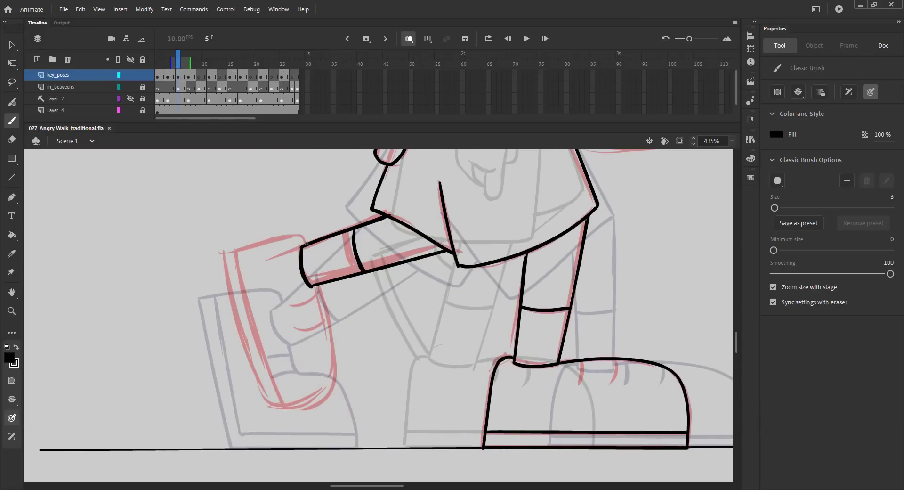
- Trace the tilted rear shoe with its sole and lace marks in black and save the file
{"action": "mouse_move", "coordinate": [306, 244]}
{"action": "left_mouse_down"}
{"action": "mouse_move", "coordinate": [223, 253]}
{"action": "mouse_move", "coordinate": [261, 219]}
{"action": "mouse_move", "coordinate": [255, 298]}
{"action": "mouse_move", "coordinate": [287, 365]}
{"action": "left_mouse_up"}
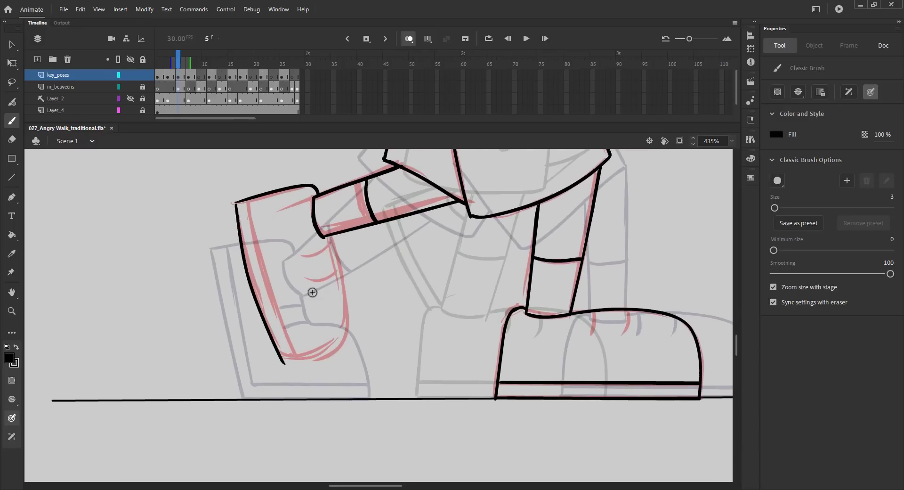
{"action": "mouse_move", "coordinate": [331, 237]}
{"action": "left_mouse_down"}
{"action": "mouse_move", "coordinate": [343, 346]}
{"action": "mouse_move", "coordinate": [287, 364]}
{"action": "left_mouse_up"}
{"action": "mouse_move", "coordinate": [250, 199]}
{"action": "left_mouse_down"}
{"action": "mouse_move", "coordinate": [284, 344]}
{"action": "mouse_move", "coordinate": [300, 367]}
{"action": "left_mouse_up"}
{"action": "mouse_move", "coordinate": [304, 256]}
{"action": "left_mouse_down"}
{"action": "mouse_move", "coordinate": [331, 247]}
{"action": "mouse_move", "coordinate": [319, 278]}
{"action": "left_mouse_up"}
{"action": "key", "text": "ctrl+s"}
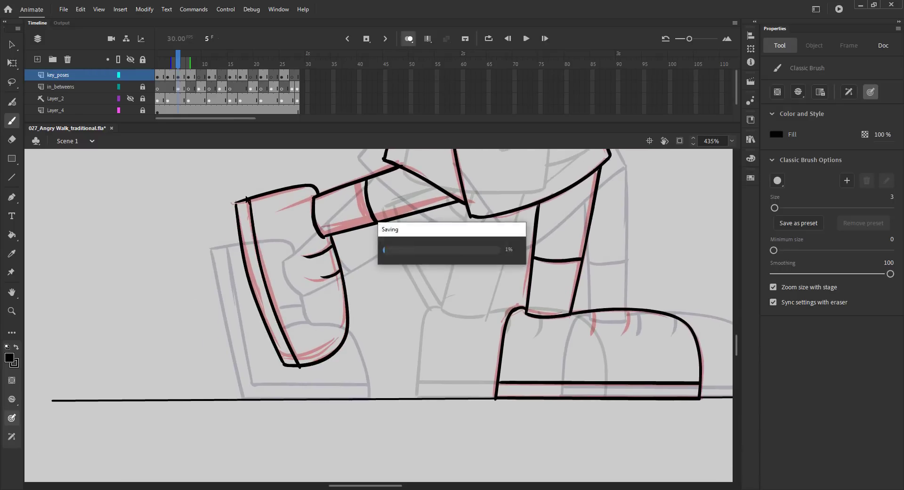
- Turn off onion skinning, hide the in_betweens layer, scrub through the frames around frame 5, and test the movie
{"action": "key", "text": "ctrl+2"}
{"action": "key", "text": "v"}
{"action": "left_click", "coordinate": [409, 39]}
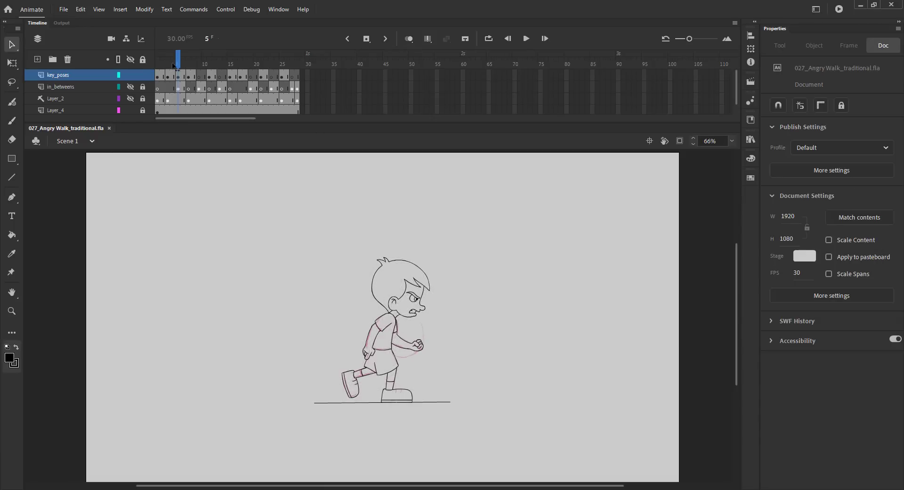
{"action": "left_click_drag", "start_coordinate": [173, 65], "coordinate": [186, 73]}
{"action": "key", "text": "ctrl+Return"}
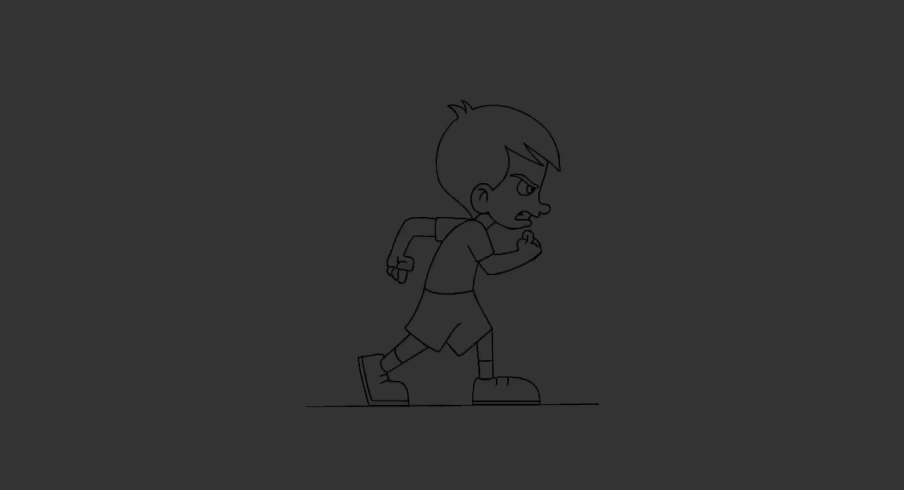